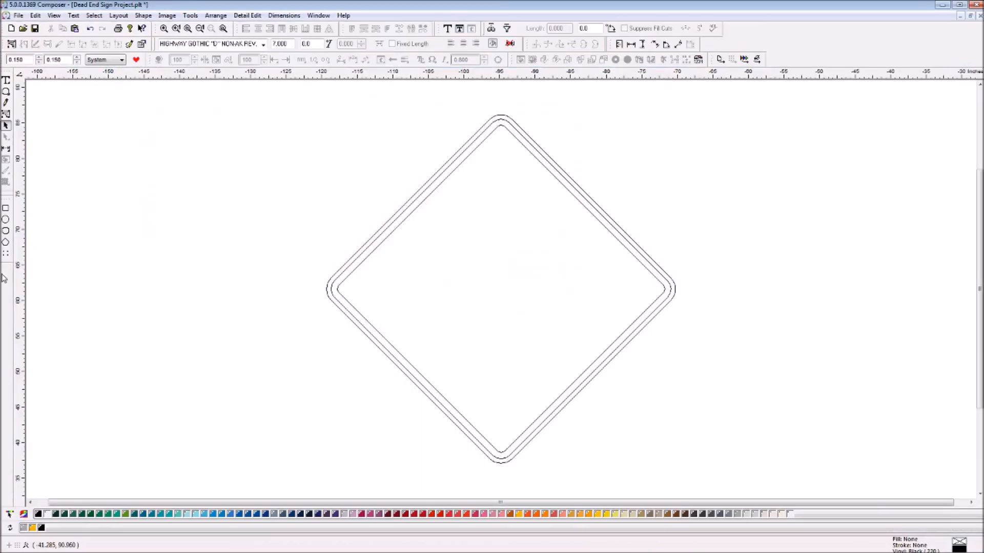
Save and close the Dead End Sign Project drawing and minimize the remaining open drawing
{"action": "left_click", "coordinate": [979, 16]}
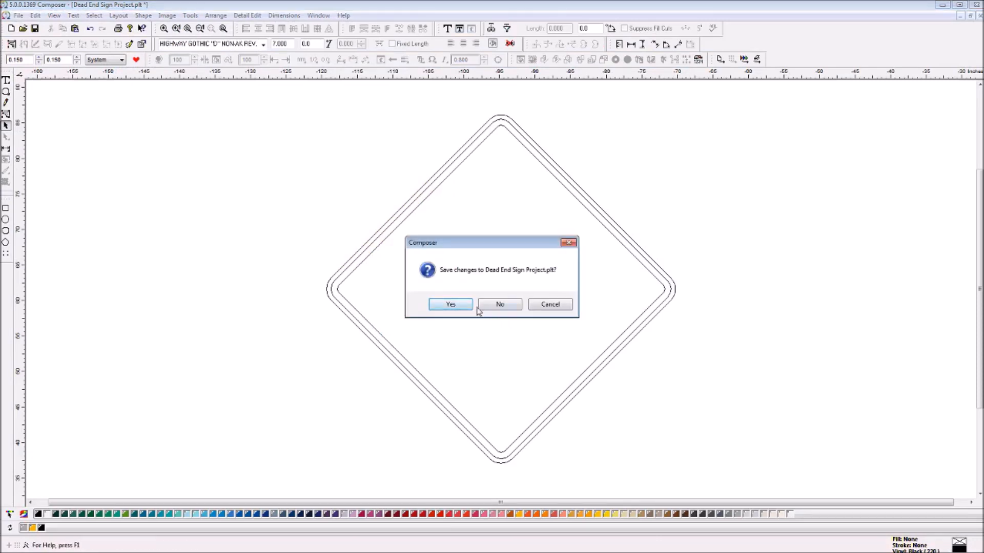
{"action": "left_click", "coordinate": [456, 307]}
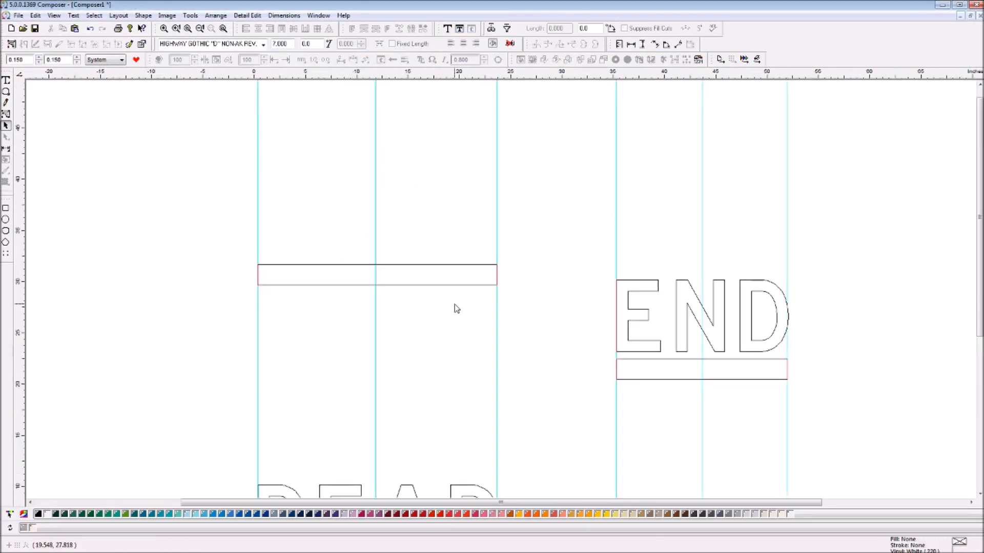
{"action": "left_click", "coordinate": [959, 16]}
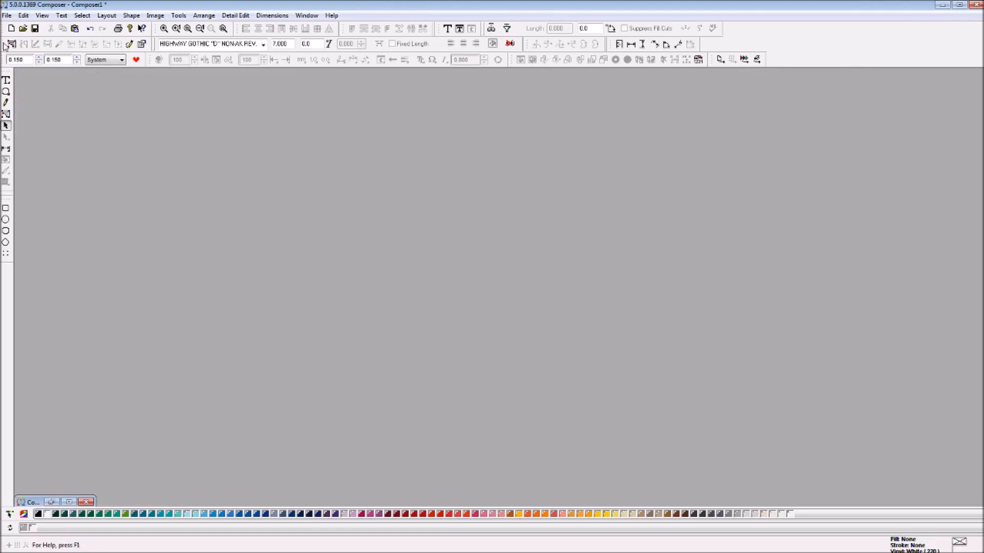
Open the file Dead End Sign Project.plt from the The Sign Man Vids folder
{"action": "left_click", "coordinate": [8, 15]}
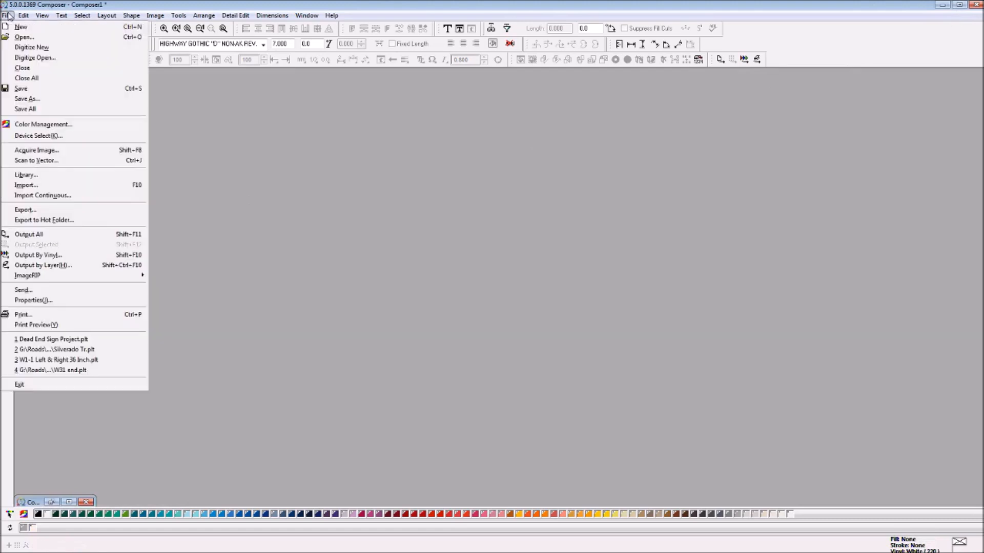
{"action": "left_click", "coordinate": [20, 36]}
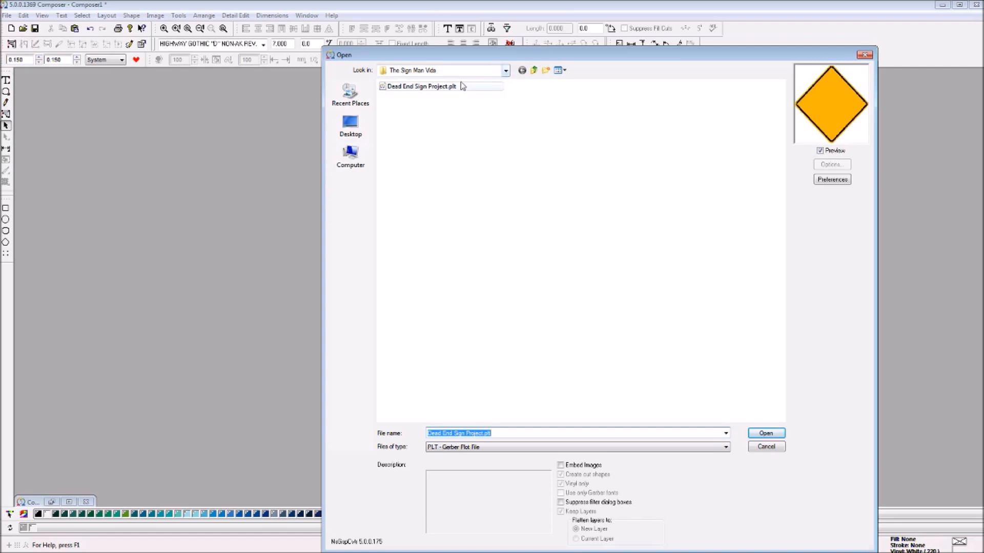
{"action": "double_click", "coordinate": [433, 87]}
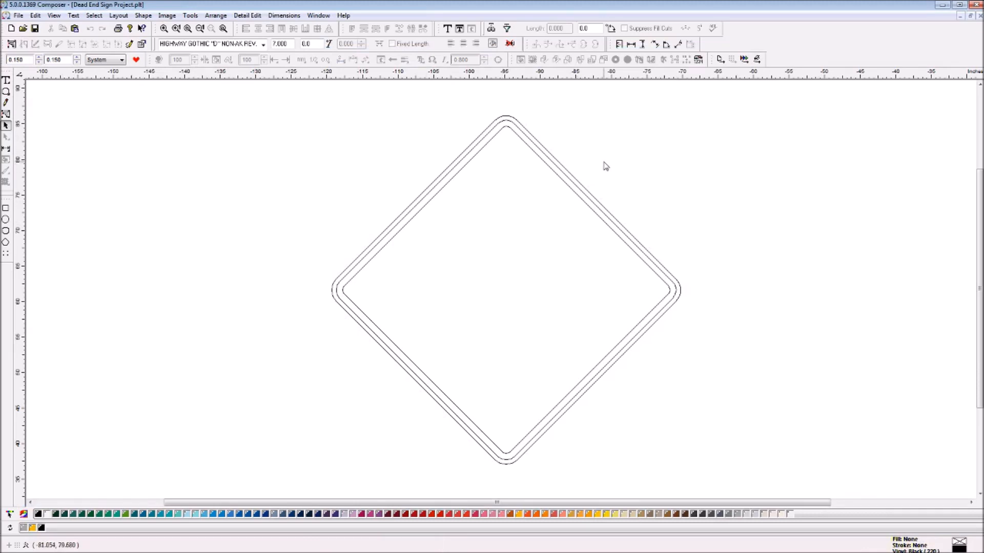
Preview the blank sign in filled colours and check the letter height in the W14-1 specification PDF
{"action": "key", "text": "F9"}
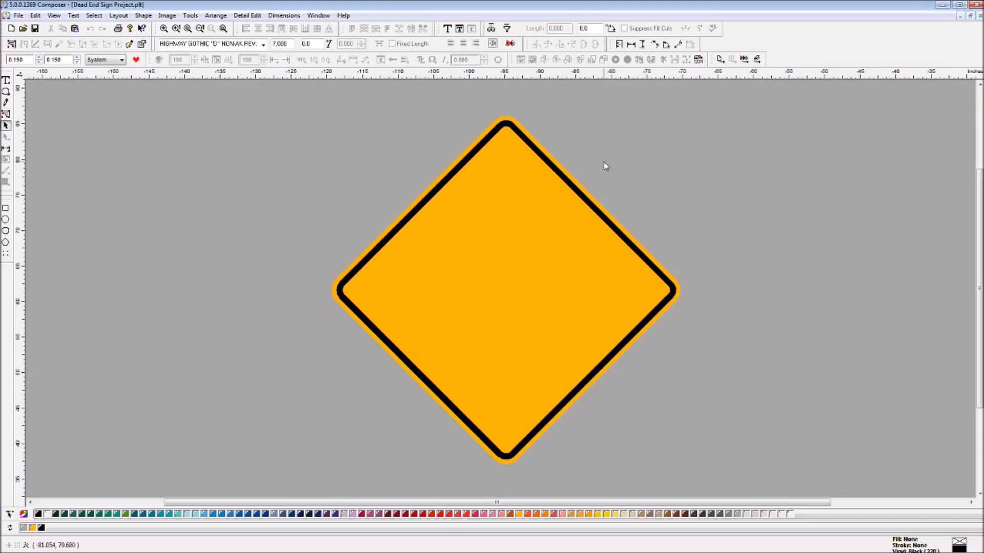
{"action": "key", "text": "F9"}
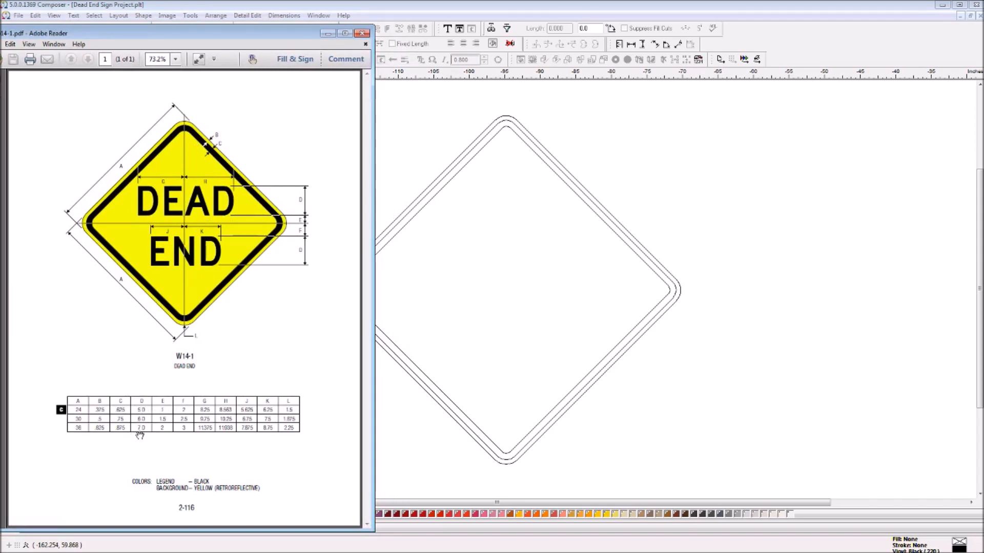
{"action": "left_click", "coordinate": [328, 34]}
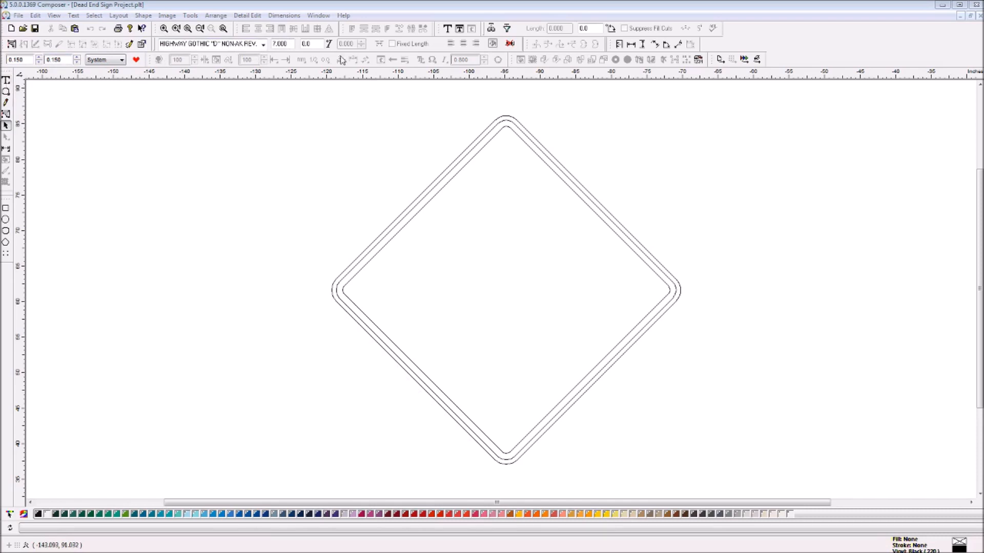
Add the two-line text DEAD / END in Highway Gothic "D" beside the diamond border
{"action": "left_click", "coordinate": [6, 80]}
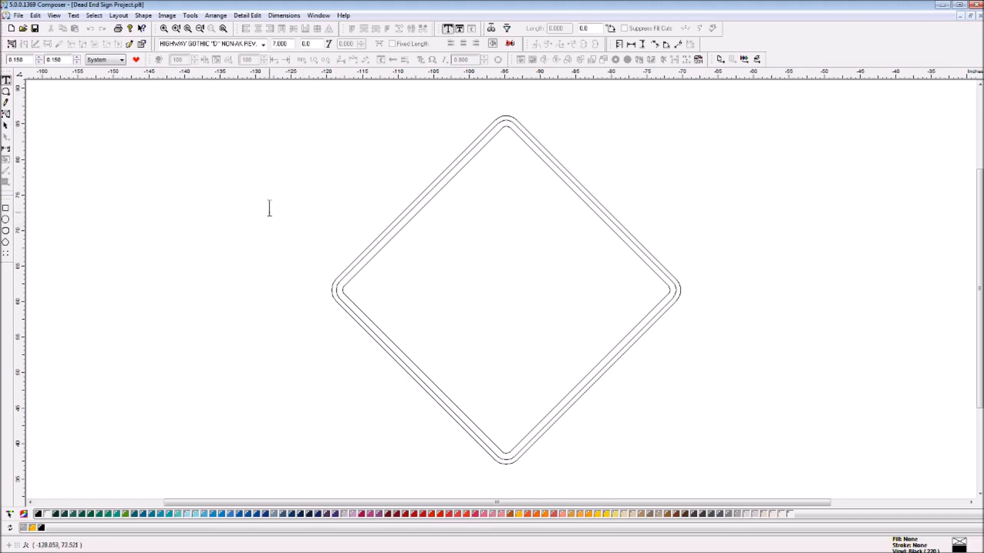
{"action": "left_click", "coordinate": [153, 189]}
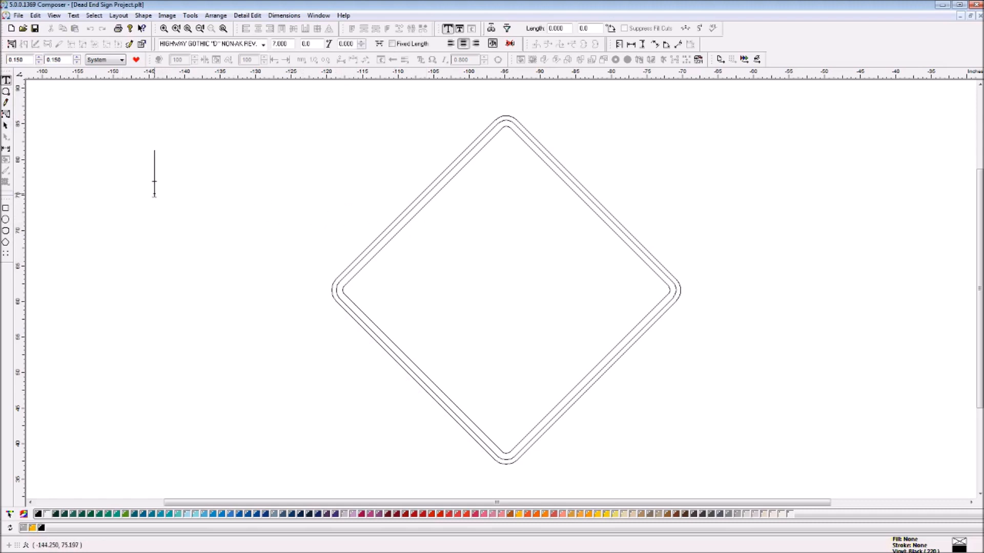
{"action": "type", "text": "DEAD"}
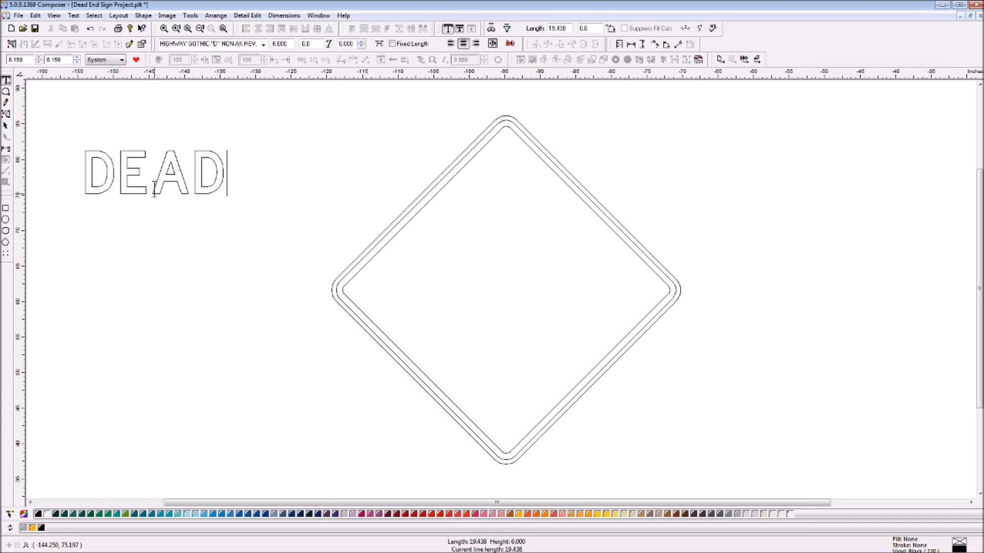
{"action": "key", "text": "Return"}
{"action": "type", "text": "END"}
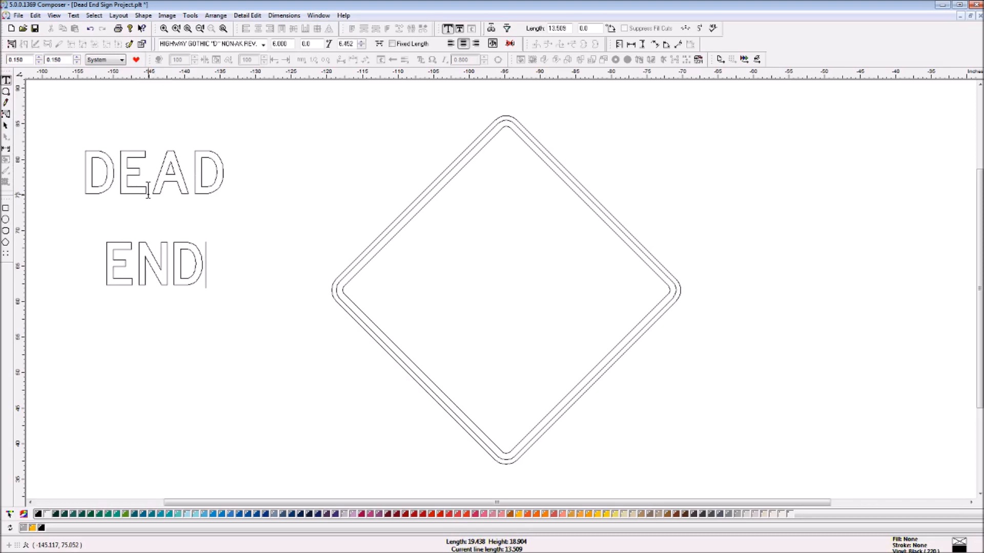
Set the letter height of the word DEAD to 7 inches
{"action": "left_click", "coordinate": [89, 164]}
{"action": "left_click_drag", "start_coordinate": [89, 164], "coordinate": [262, 172]}
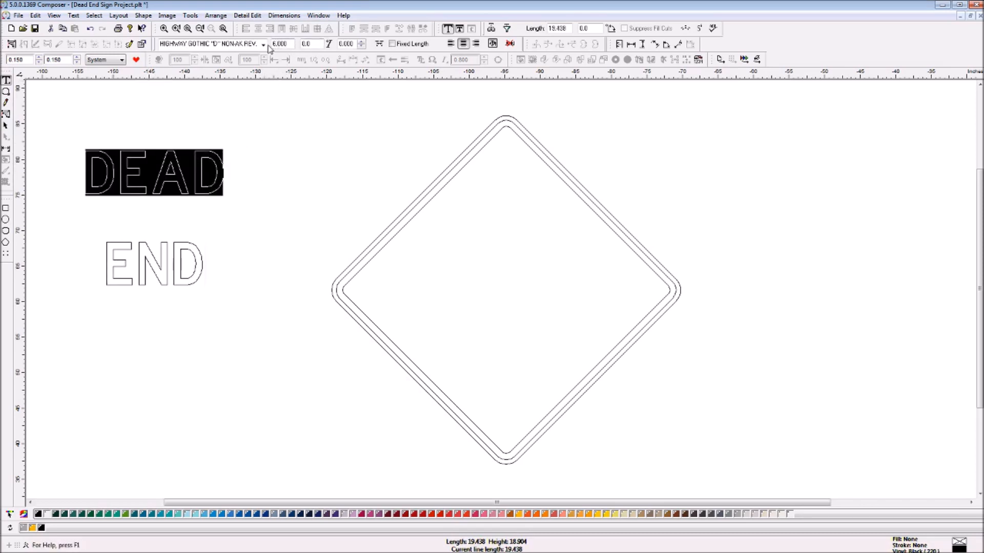
{"action": "left_click_drag", "start_coordinate": [273, 44], "coordinate": [288, 44]}
{"action": "type", "text": "7"}
{"action": "key", "text": "Return"}
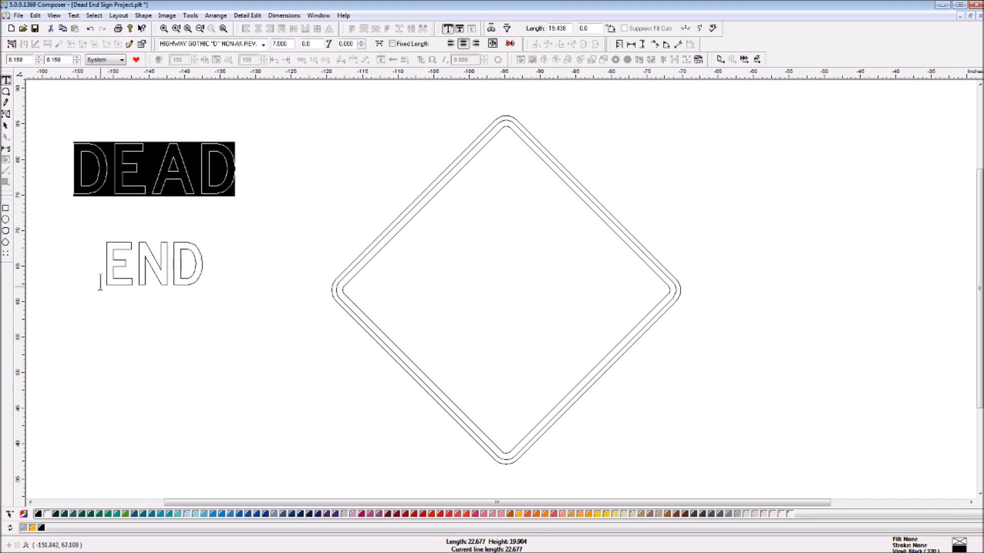
Set the letter height of the word END to 7 inches
{"action": "left_click_drag", "start_coordinate": [105, 248], "coordinate": [229, 227]}
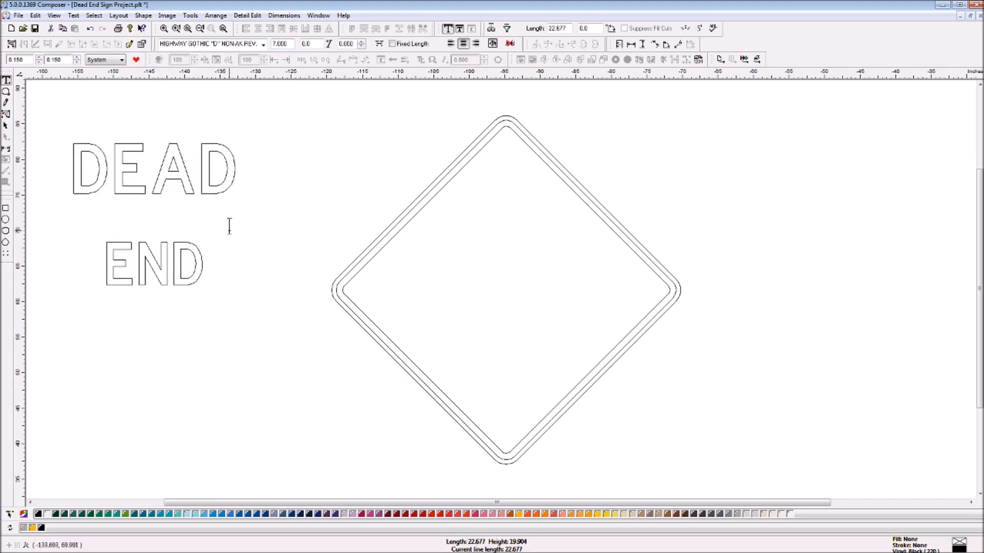
{"action": "left_click_drag", "start_coordinate": [108, 254], "coordinate": [212, 253]}
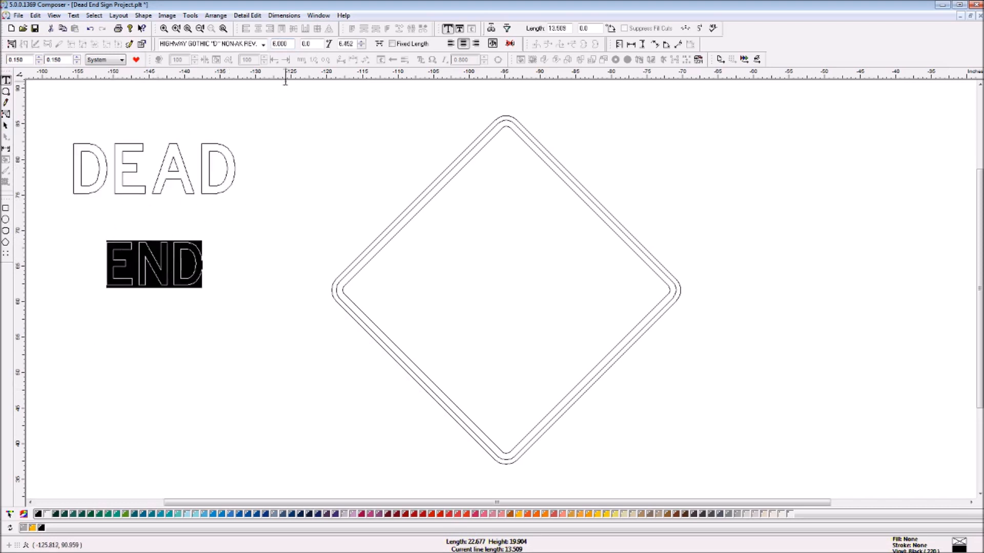
{"action": "left_click", "coordinate": [285, 45]}
{"action": "double_click", "coordinate": [285, 45]}
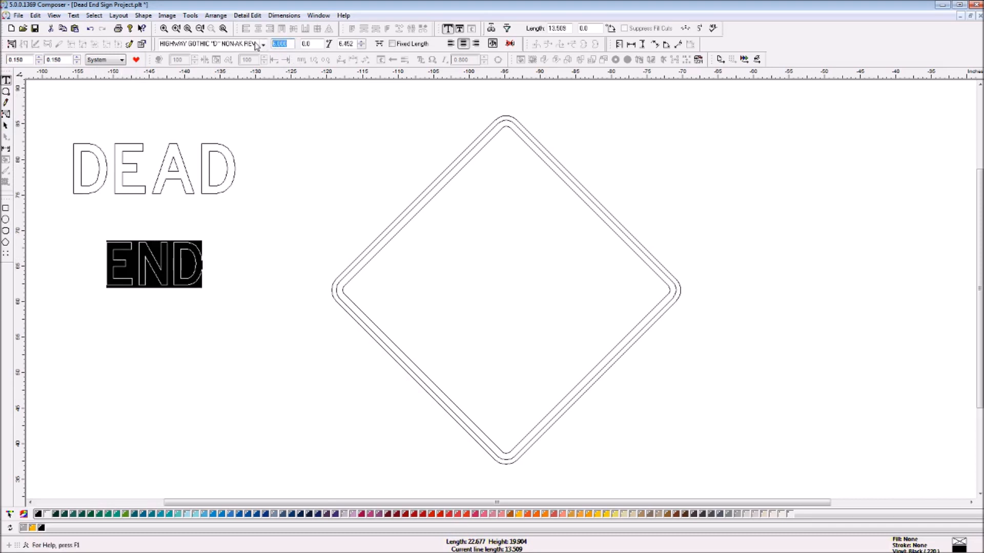
{"action": "type", "text": "7"}
{"action": "key", "text": "Return"}
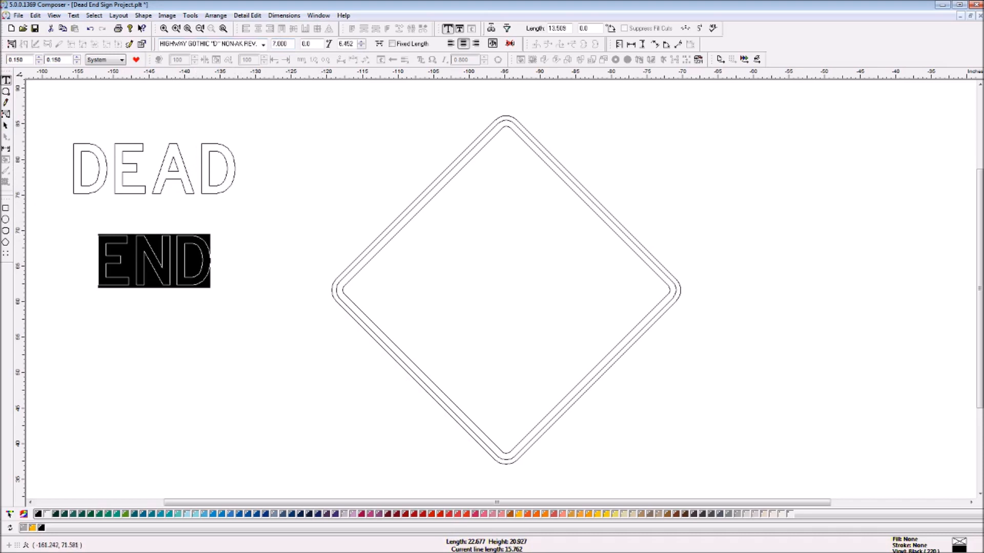
Place a vertical and a horizontal guideline through the centre of the diamond's inner border
{"action": "left_click", "coordinate": [6, 126]}
{"action": "left_click", "coordinate": [510, 134]}
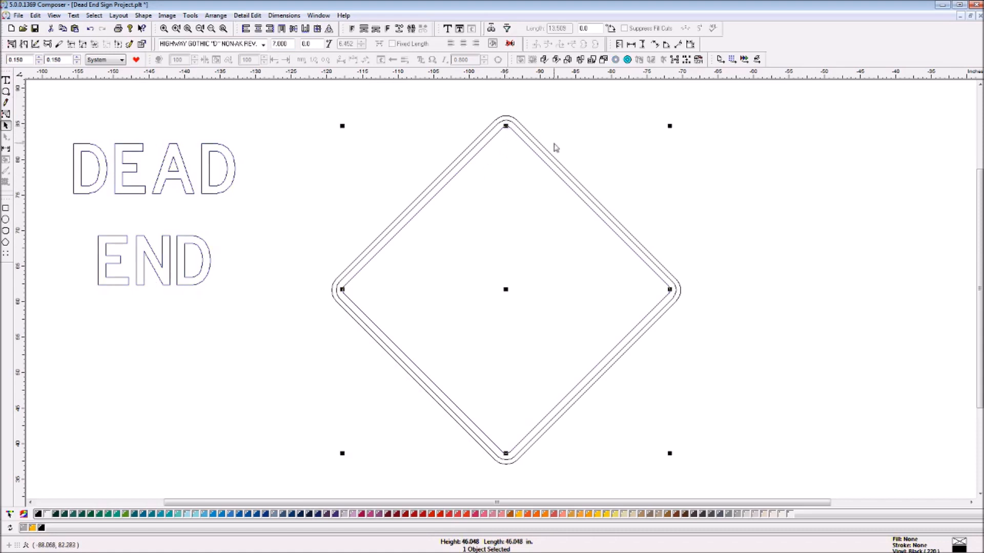
{"action": "left_click_drag", "start_coordinate": [19, 208], "coordinate": [506, 300]}
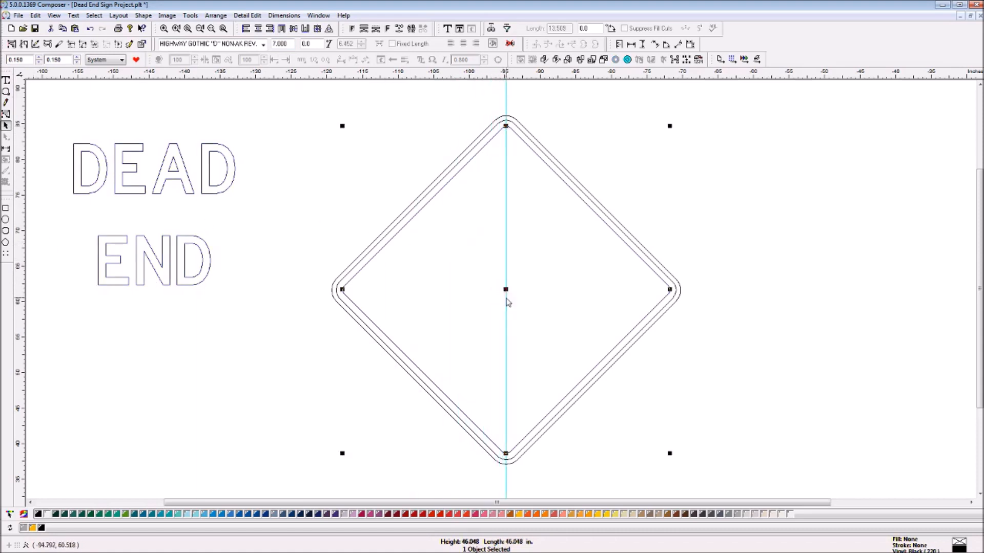
{"action": "left_click_drag", "start_coordinate": [536, 78], "coordinate": [581, 290]}
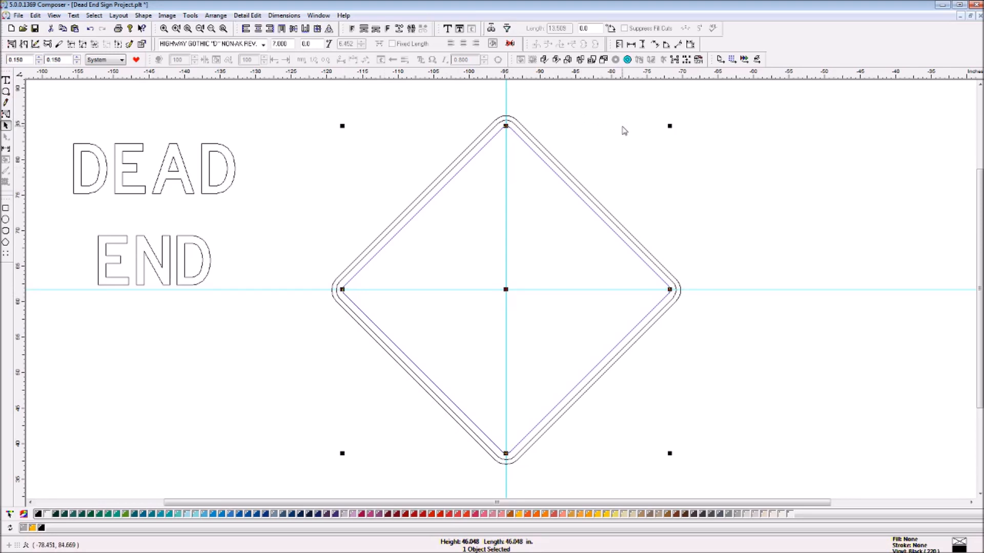
{"action": "left_click", "coordinate": [319, 165]}
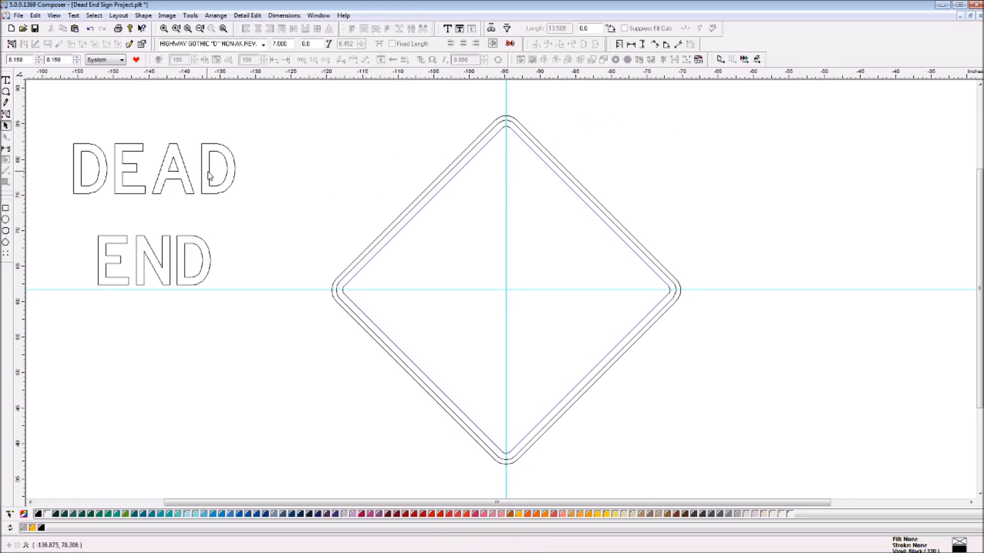
Move DEAD above and END below the horizontal guideline inside the diamond, each centred on the vertical guideline
{"action": "left_click_drag", "start_coordinate": [211, 148], "coordinate": [564, 210]}
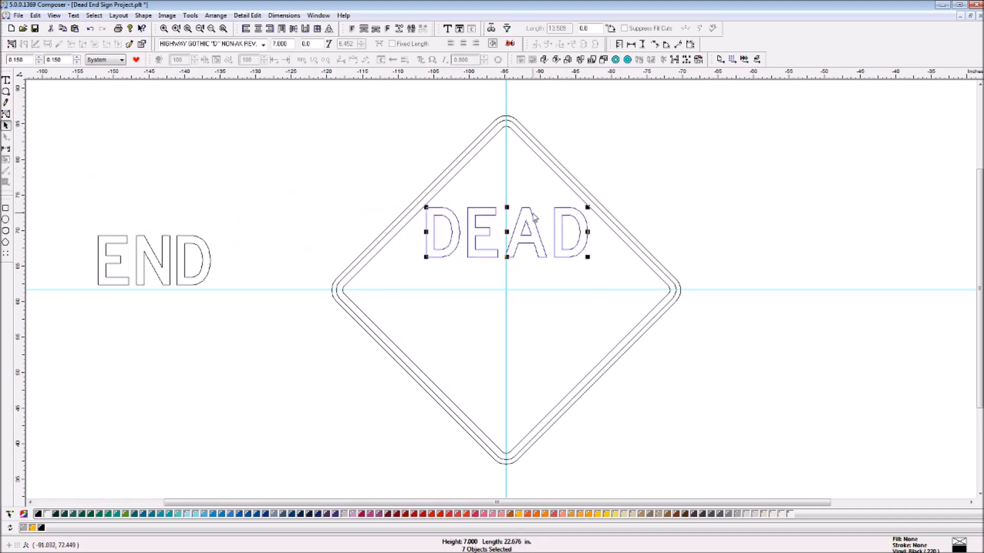
{"action": "key", "text": "Left"}
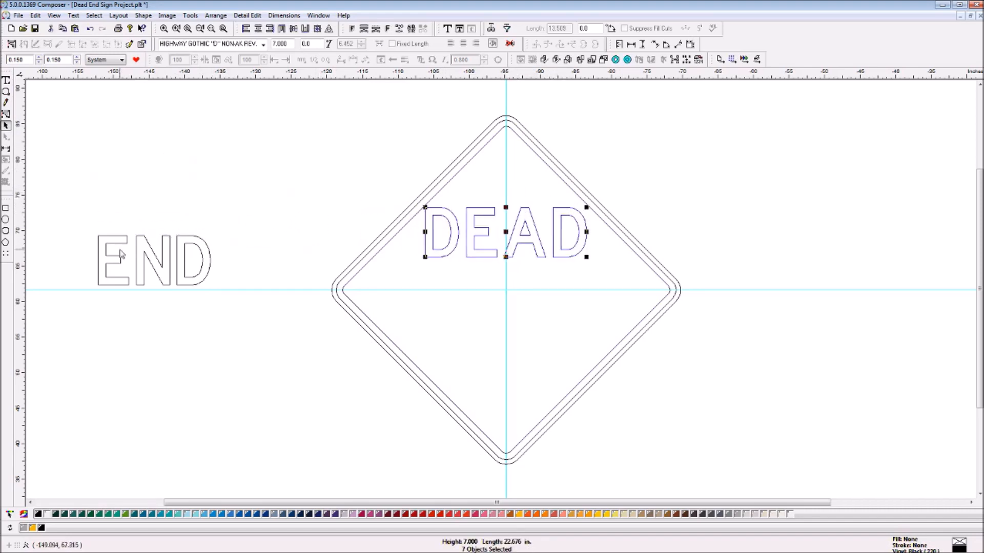
{"action": "left_click_drag", "start_coordinate": [167, 239], "coordinate": [521, 311]}
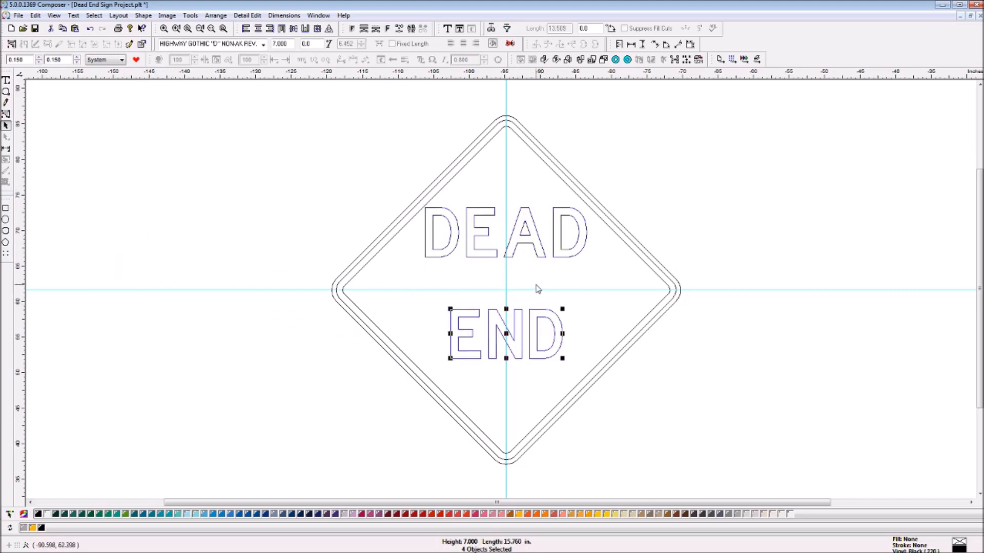
Preview the sign with its text in filled colours and check the legend's horizontal dimensions in the W14-1 specification PDF
{"action": "key", "text": "F5"}
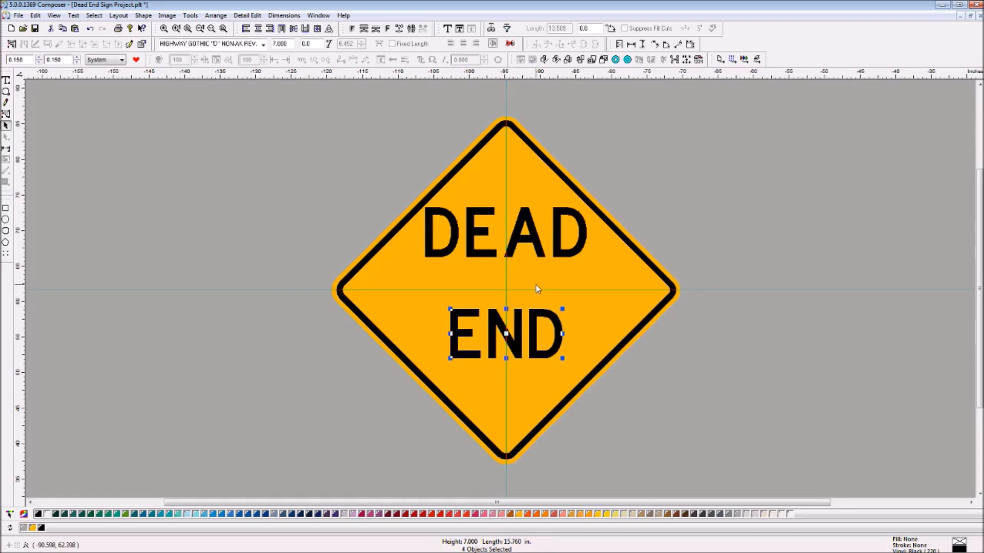
{"action": "key", "text": "F5"}
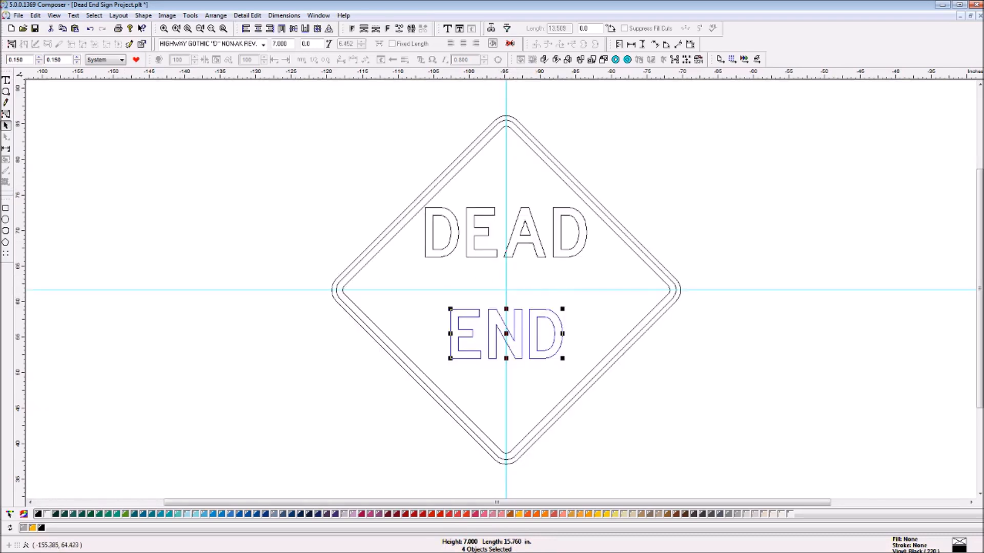
{"action": "left_click_drag", "start_coordinate": [0, 123], "coordinate": [301, 67]}
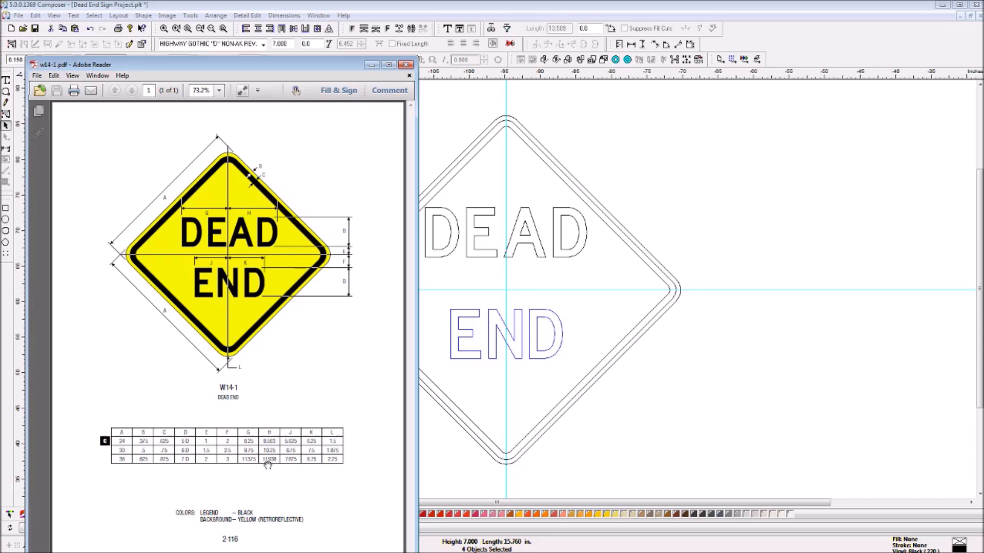
{"action": "left_click", "coordinate": [375, 65]}
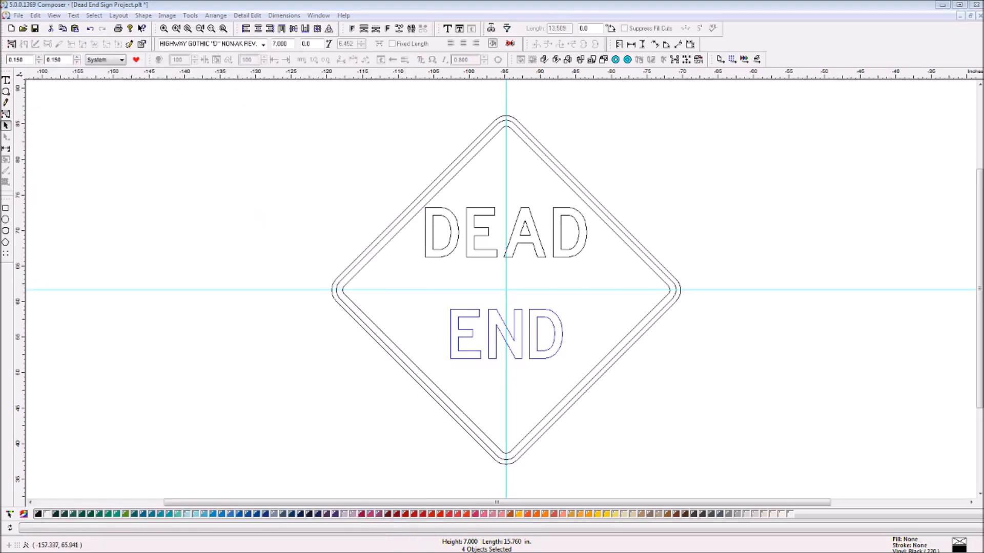
{"action": "key", "text": "alt+Tab"}
{"action": "left_click_drag", "start_coordinate": [268, 62], "coordinate": [0, 73]}
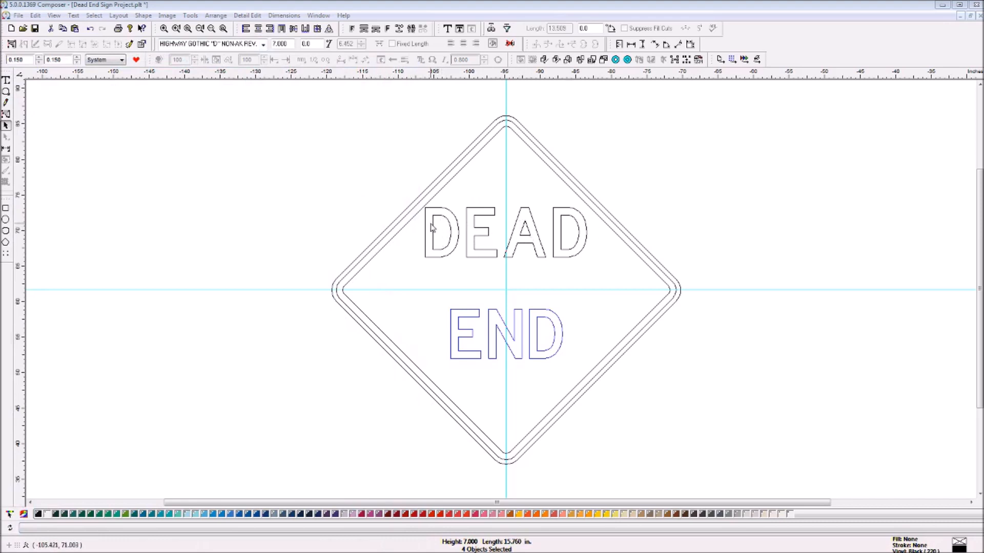
Move the word DEAD out of the diamond to the empty area left of the sign
{"action": "left_click_drag", "start_coordinate": [429, 245], "coordinate": [88, 231]}
{"action": "left_click", "coordinate": [237, 270]}
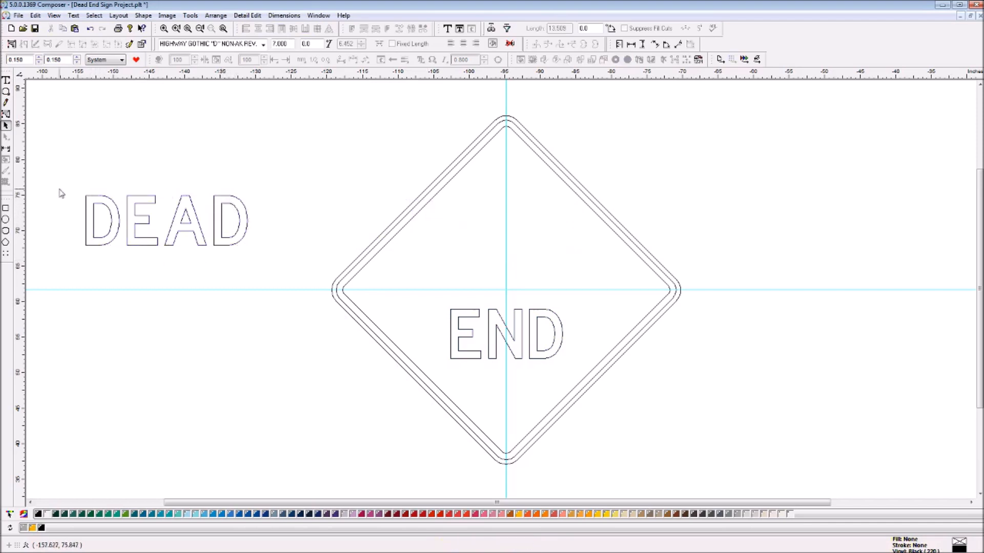
Draw a square-cornered decorative border below DEAD, 1 inch high and 23.313 inches long, with thickness and inset set to 0
{"action": "left_click", "coordinate": [6, 231]}
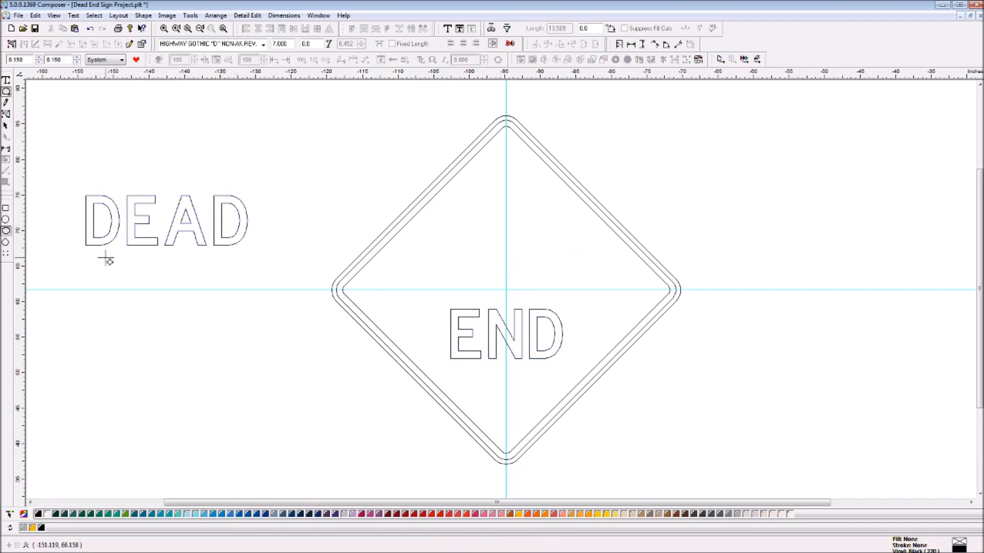
{"action": "left_click_drag", "start_coordinate": [91, 259], "coordinate": [254, 274]}
{"action": "type", "text": "1"}
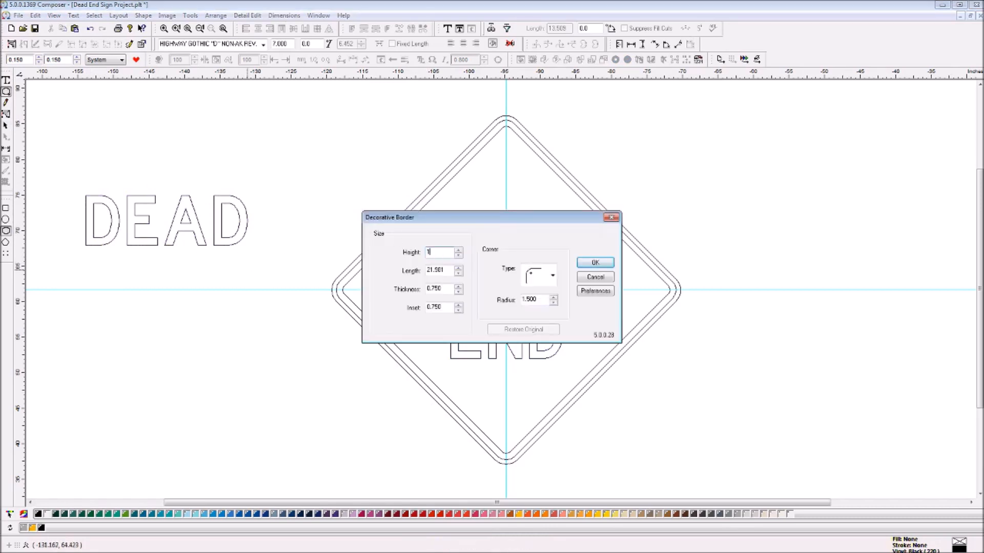
{"action": "key", "text": "Tab"}
{"action": "key", "text": "Tab"}
{"action": "key", "text": "Tab"}
{"action": "key", "text": "Down"}
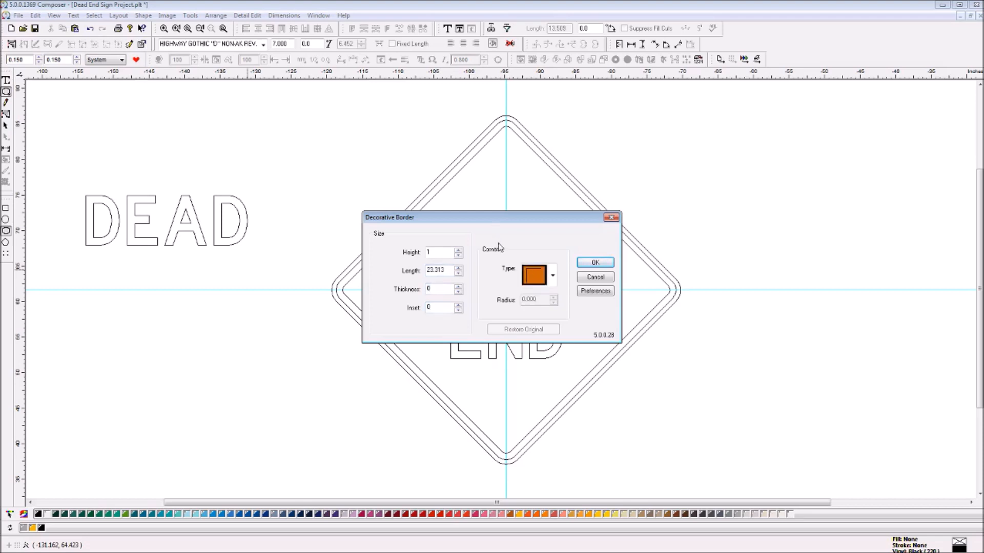
{"action": "left_click", "coordinate": [595, 263]}
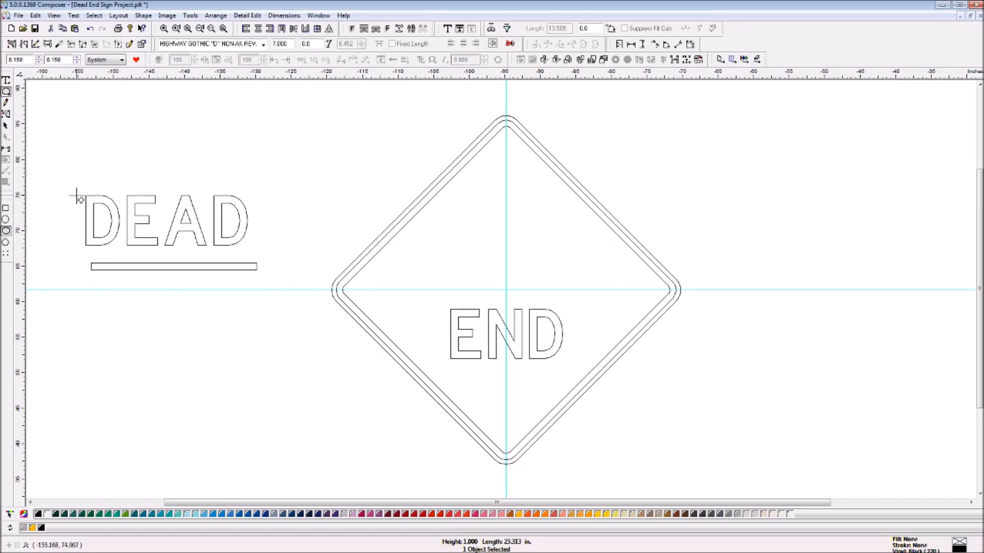
Place vertical guidelines at both ends of the bar below DEAD, nudging the bar so its left end meets the first guideline
{"action": "left_click_drag", "start_coordinate": [19, 186], "coordinate": [90, 310]}
{"action": "left_click", "coordinate": [6, 125]}
{"action": "left_click", "coordinate": [133, 265]}
{"action": "left_click", "coordinate": [133, 266]}
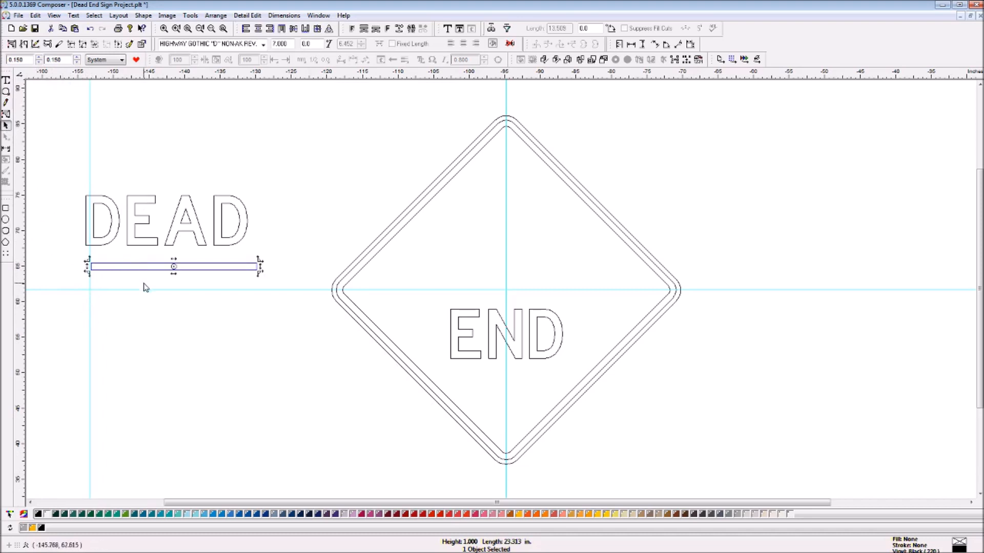
{"action": "key", "text": "Left"}
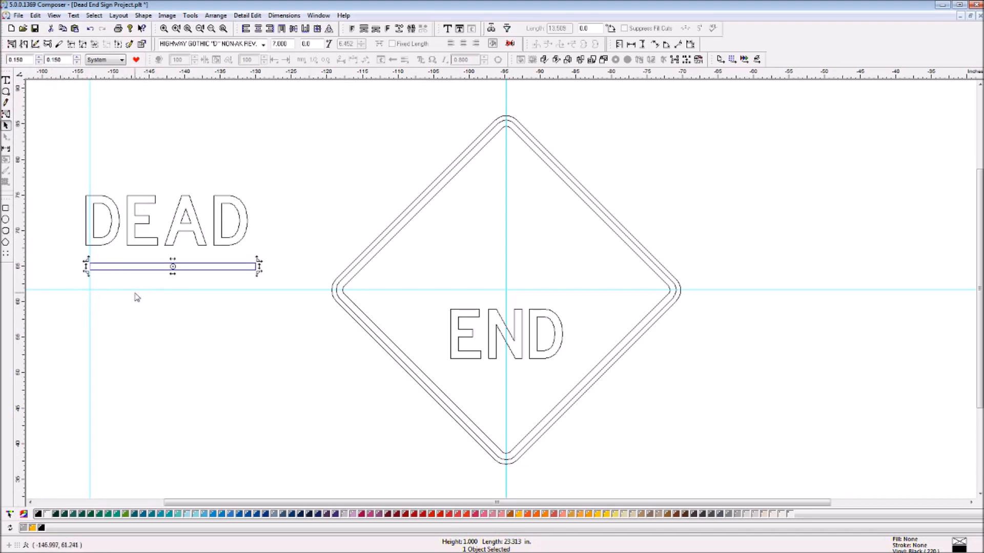
{"action": "left_click", "coordinate": [118, 287]}
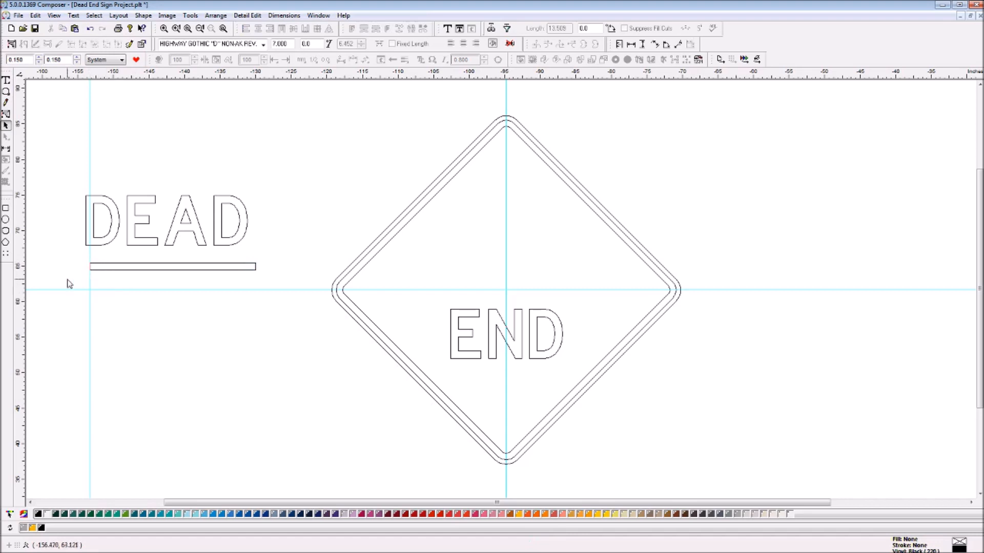
{"action": "left_click_drag", "start_coordinate": [20, 286], "coordinate": [255, 269]}
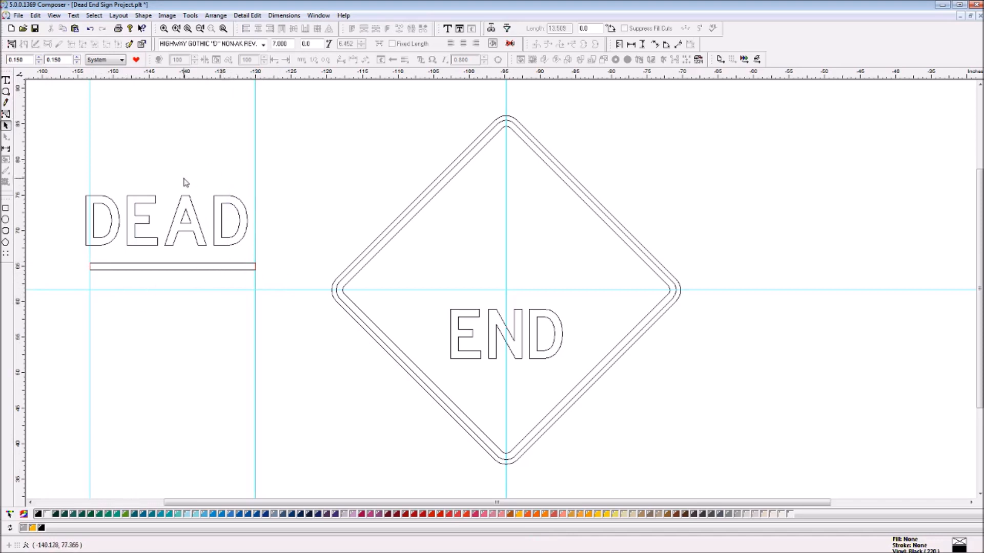
Nudge DEAD to the right until its left edge lies on the bar's left guideline
{"action": "left_click", "coordinate": [141, 201]}
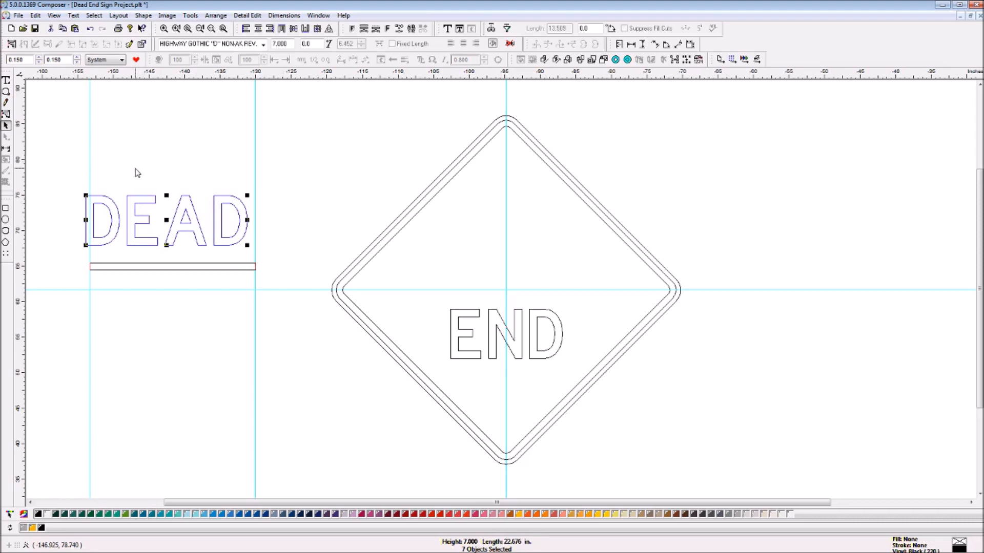
{"action": "key", "text": "Right"}
{"action": "key", "text": "Right"}
{"action": "key", "text": "Right"}
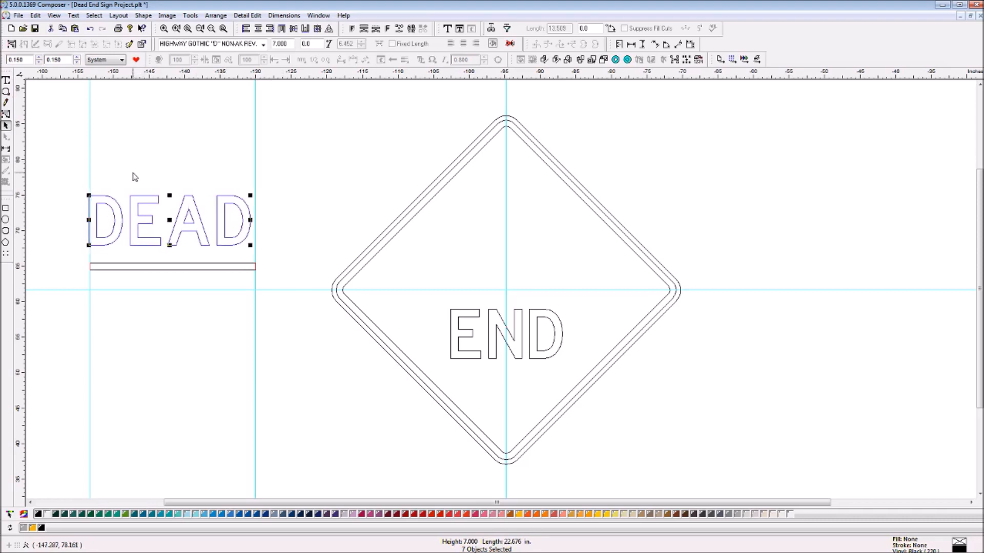
{"action": "key", "text": "Right"}
{"action": "left_click", "coordinate": [310, 159]}
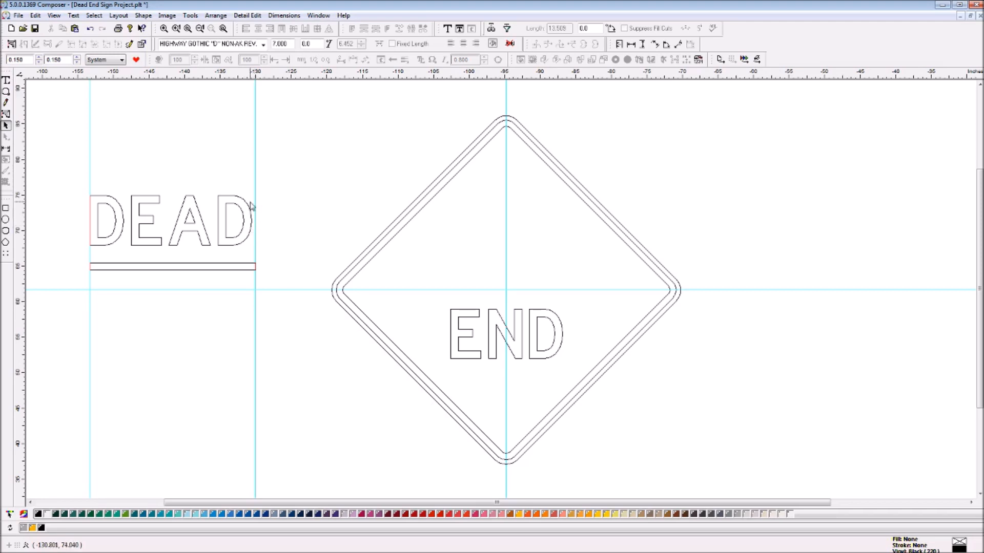
Place a vertical guideline through the bar's centre and nudge DEAD right until the word is centred on it
{"action": "left_click", "coordinate": [165, 267]}
{"action": "left_click_drag", "start_coordinate": [23, 281], "coordinate": [172, 326]}
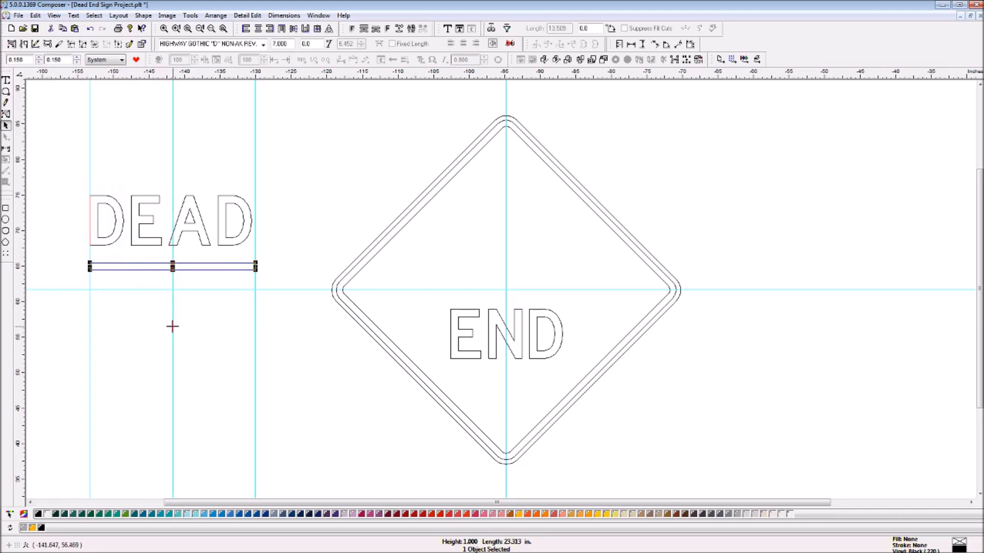
{"action": "left_click", "coordinate": [188, 198]}
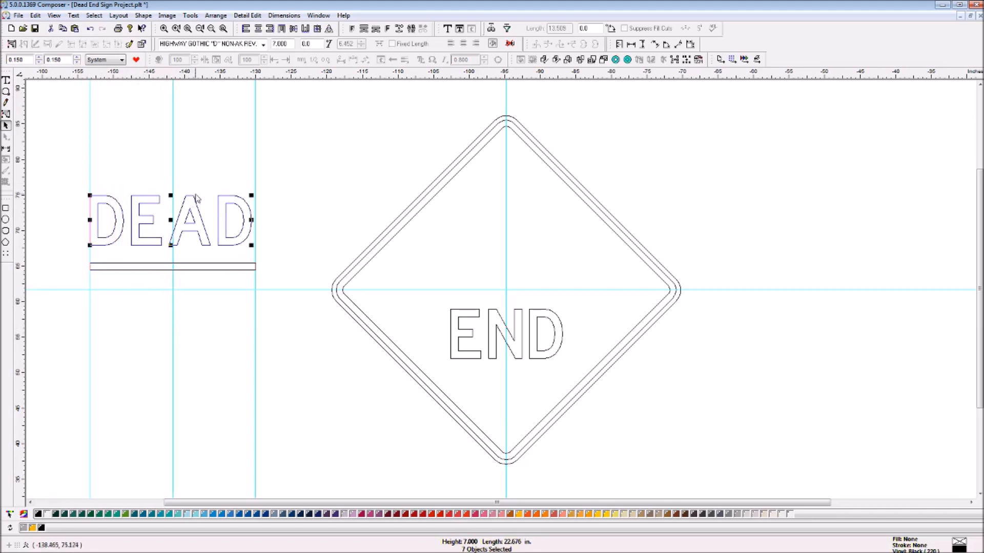
{"action": "key", "text": "Right"}
{"action": "key", "text": "Right"}
{"action": "key", "text": "Right"}
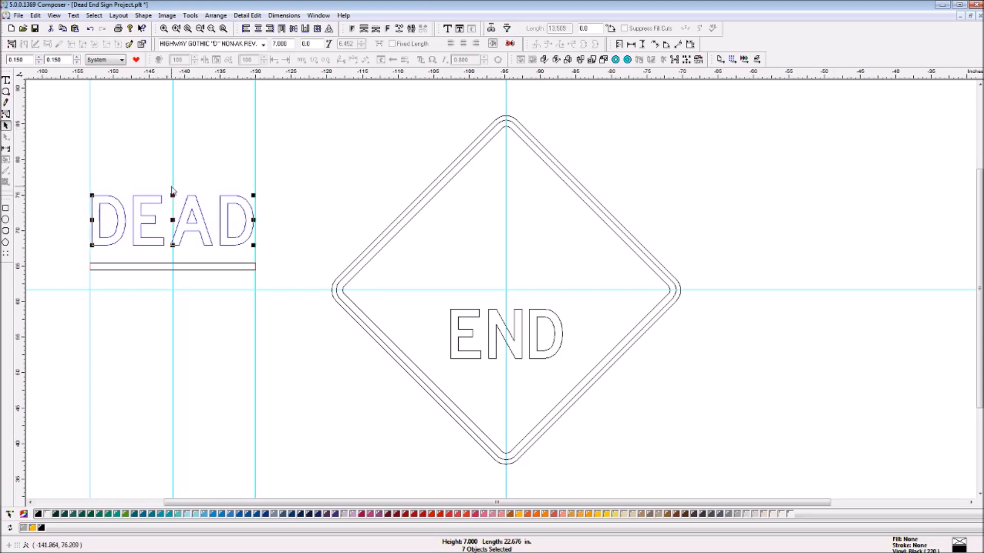
{"action": "left_click", "coordinate": [198, 142]}
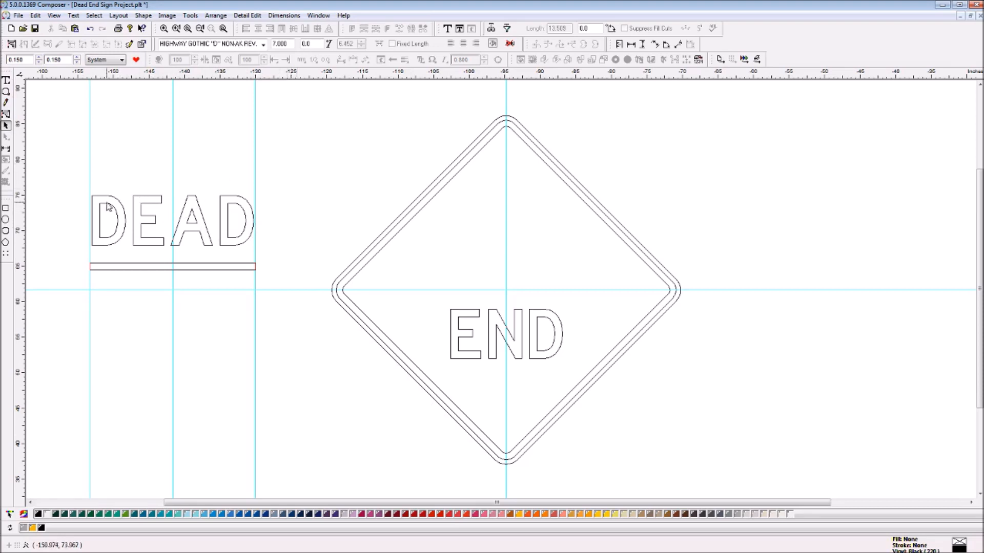
Try to stretch DEAD horizontally so its two sides meet the bar's outer guidelines
{"action": "left_click", "coordinate": [254, 228]}
{"action": "left_click_drag", "start_coordinate": [254, 220], "coordinate": [256, 221]}
{"action": "left_click_drag", "start_coordinate": [93, 221], "coordinate": [93, 228]}
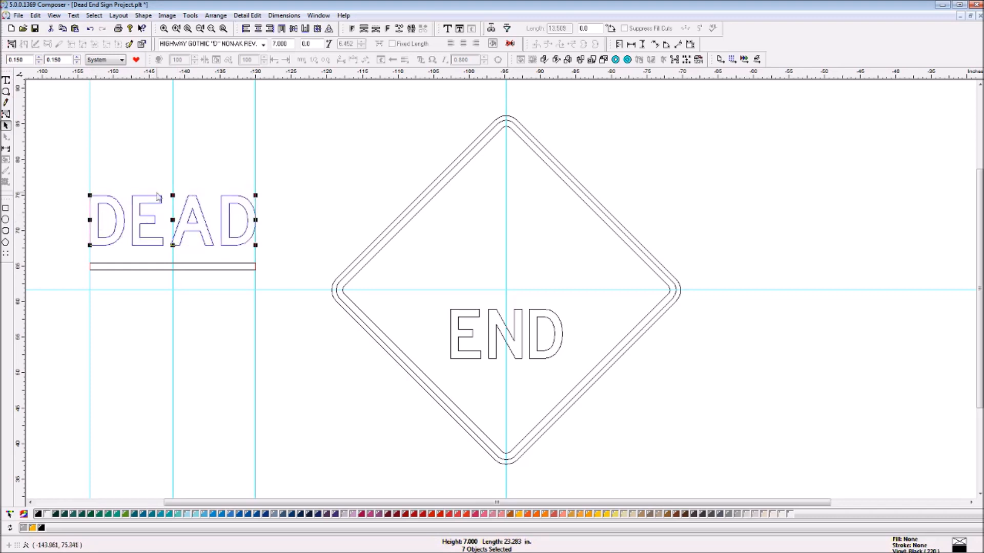
{"action": "left_click", "coordinate": [239, 149]}
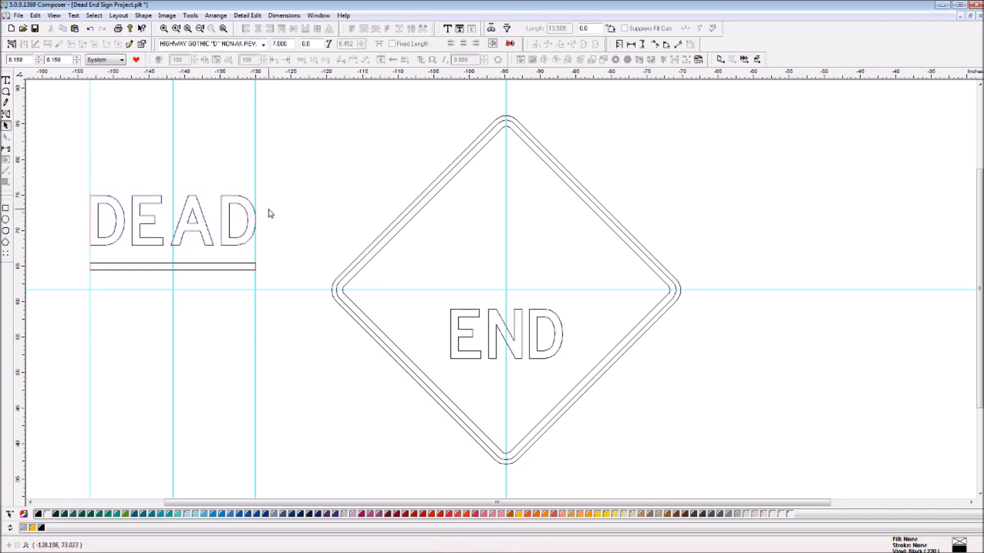
Stretch DEAD horizontally to a length of about 66 inches across the diamond, and undo the stretch
{"action": "left_click", "coordinate": [189, 201]}
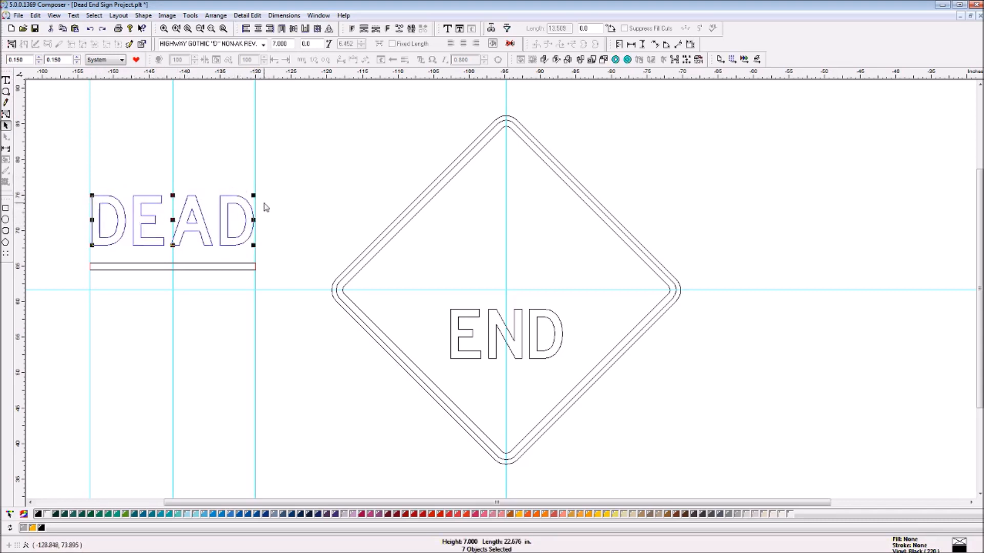
{"action": "left_click_drag", "start_coordinate": [253, 221], "coordinate": [562, 221]}
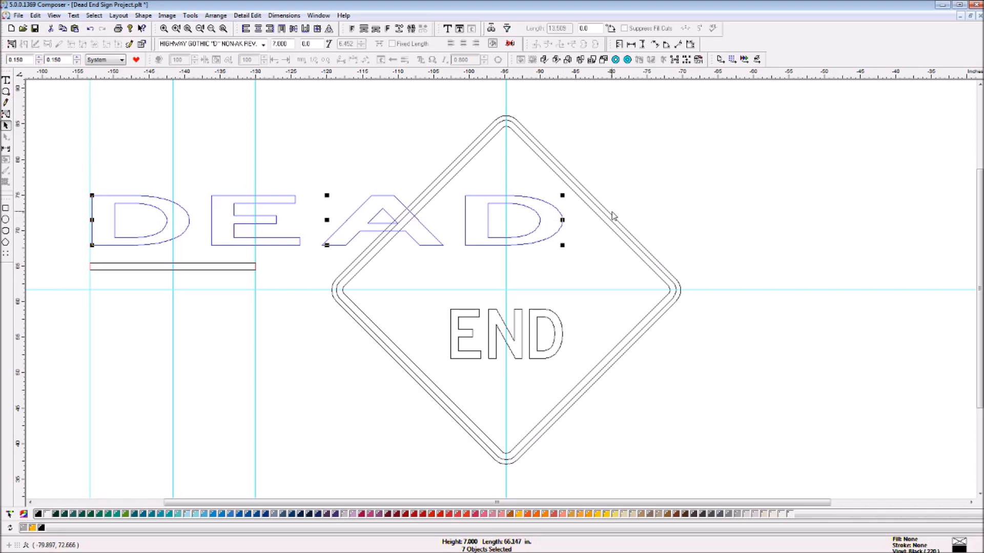
{"action": "key", "text": "ctrl+z"}
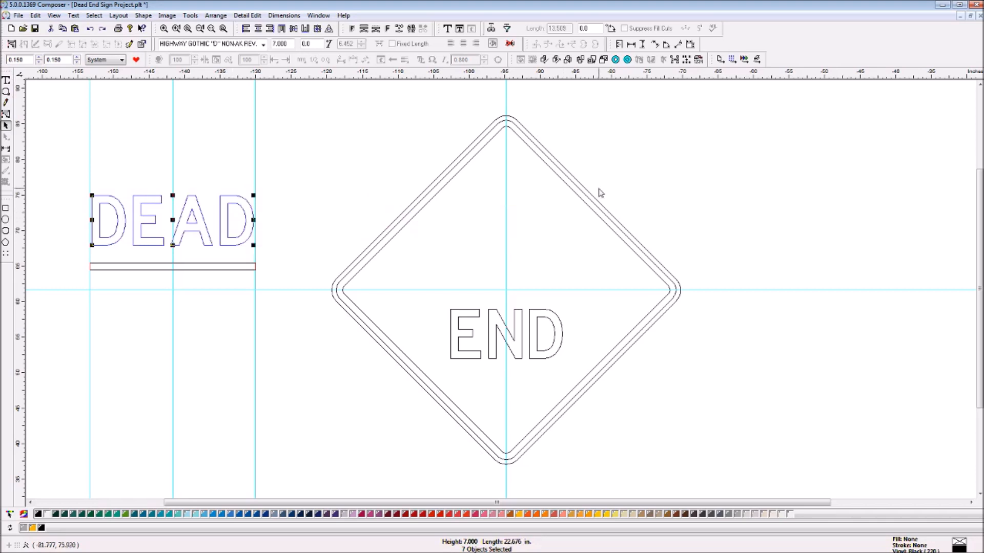
Nudge DEAD left to the bar's left guideline and back right until it is centred on the middle guideline
{"action": "left_click", "coordinate": [79, 131]}
{"action": "left_click", "coordinate": [7, 81]}
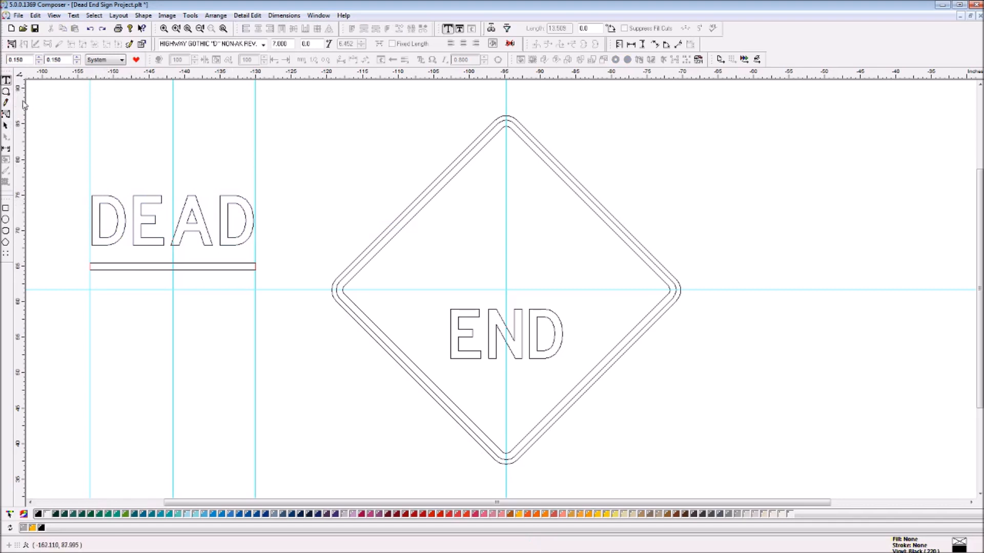
{"action": "left_click", "coordinate": [5, 125]}
{"action": "left_click", "coordinate": [181, 201]}
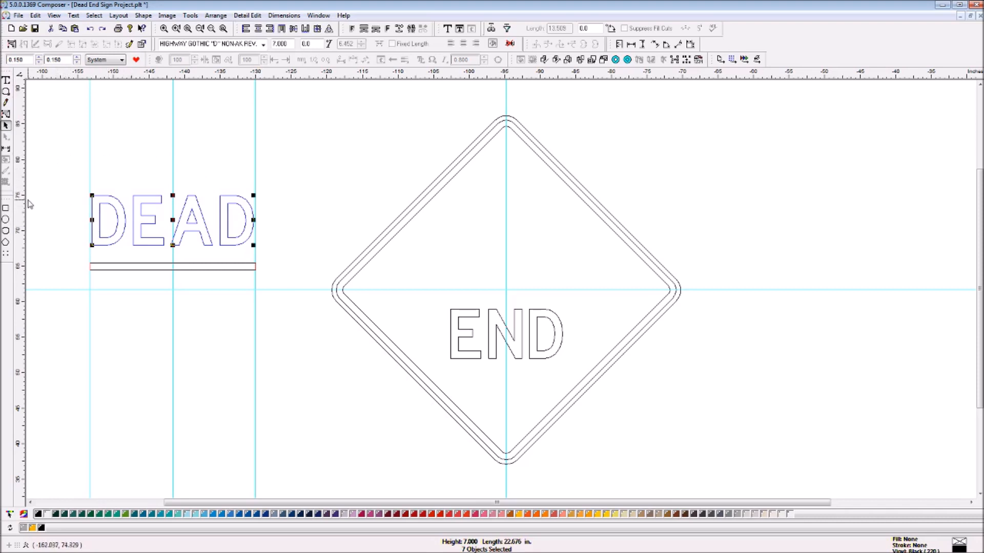
{"action": "key", "text": "Left"}
{"action": "key", "text": "Left"}
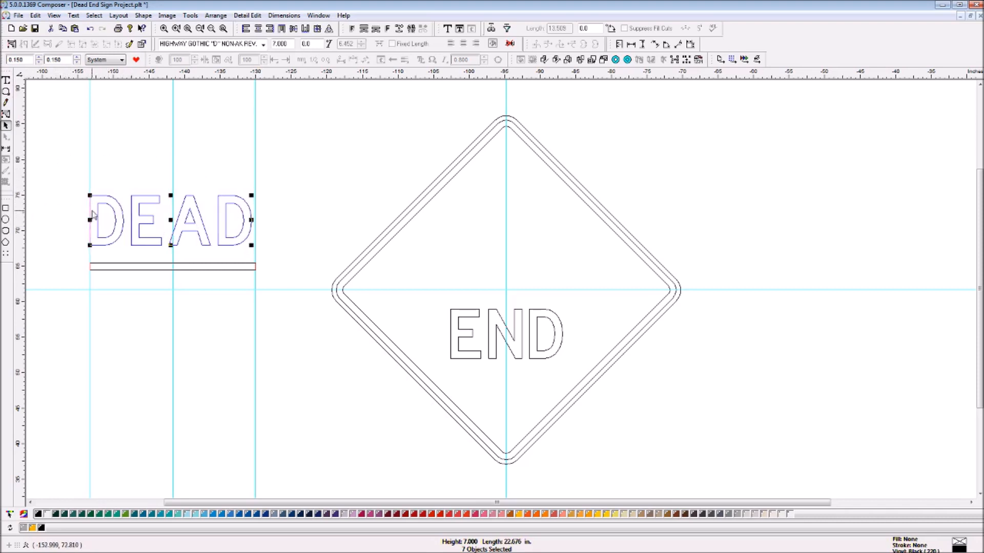
{"action": "key", "text": "Right"}
{"action": "key", "text": "Right"}
{"action": "key", "text": "Right"}
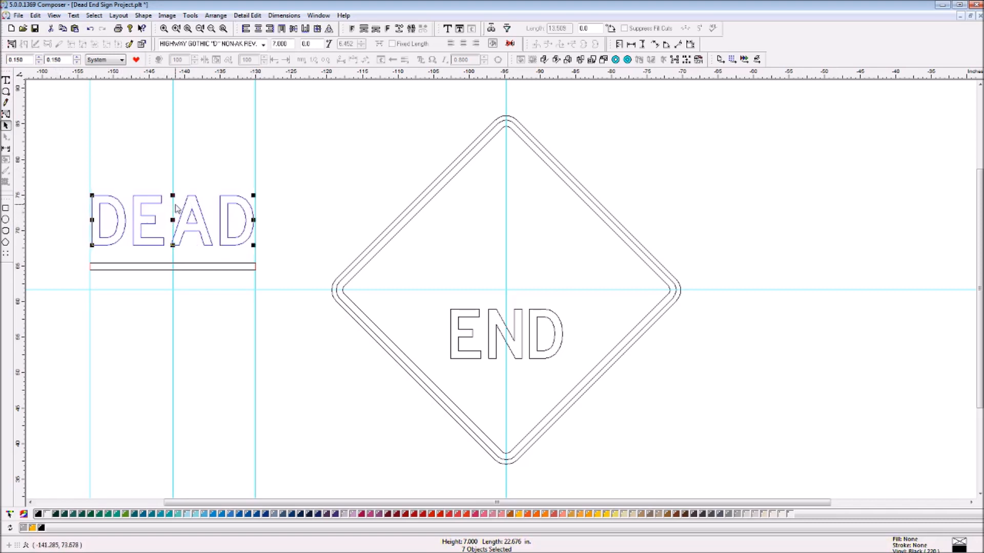
{"action": "left_click", "coordinate": [203, 168]}
Widen the letter spacing of DEAD by changing its text line length until the word spans between the outer guidelines
{"action": "left_click", "coordinate": [7, 81]}
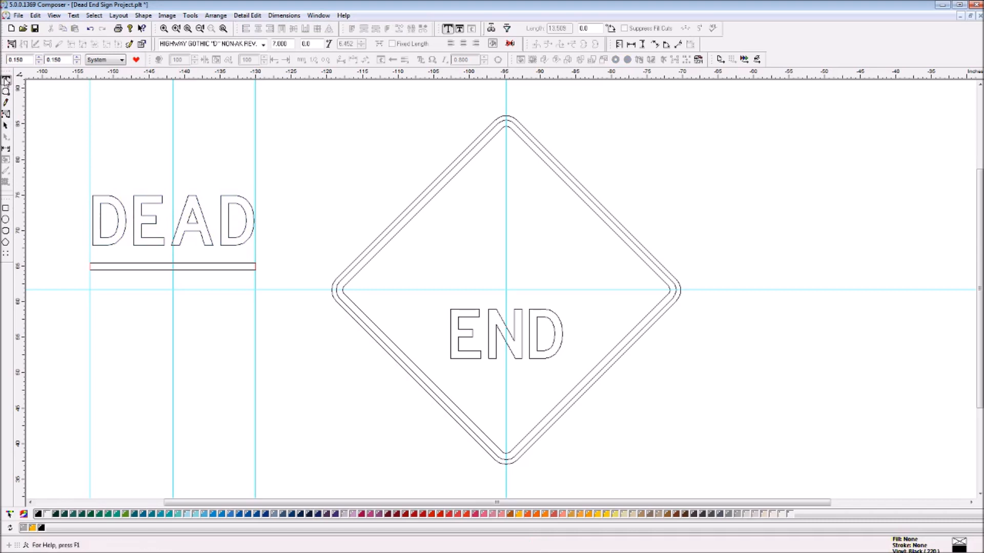
{"action": "left_click_drag", "start_coordinate": [92, 225], "coordinate": [257, 215]}
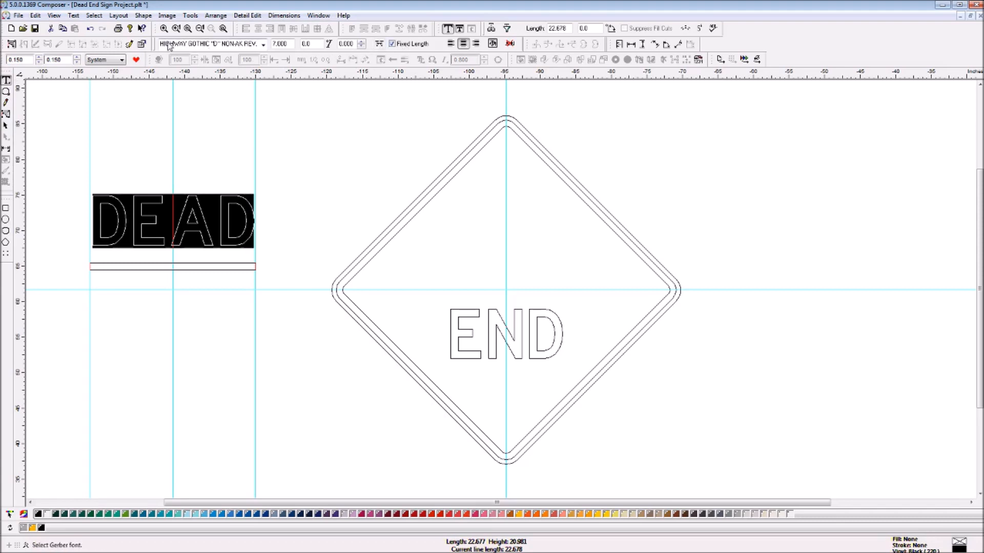
{"action": "left_click", "coordinate": [380, 45]}
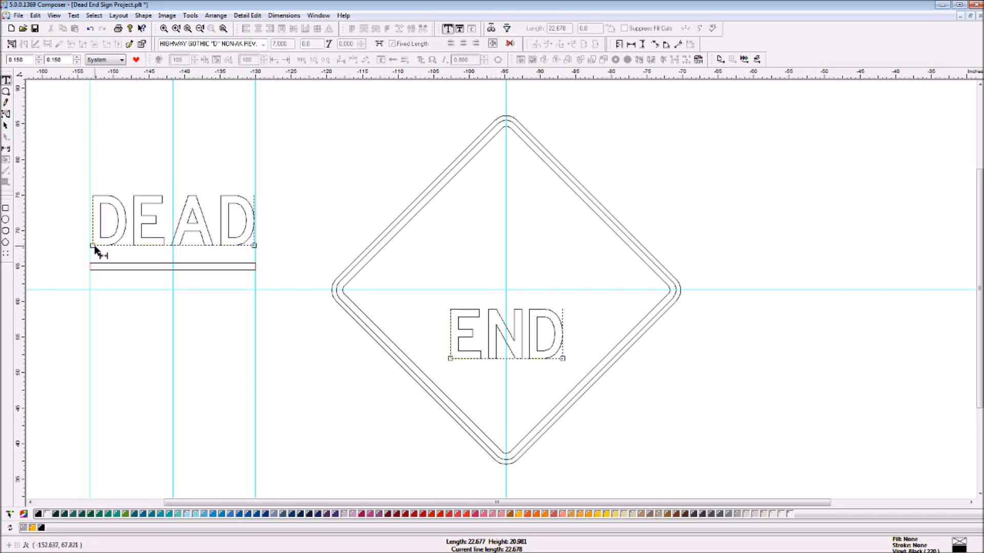
{"action": "left_click_drag", "start_coordinate": [254, 246], "coordinate": [499, 278]}
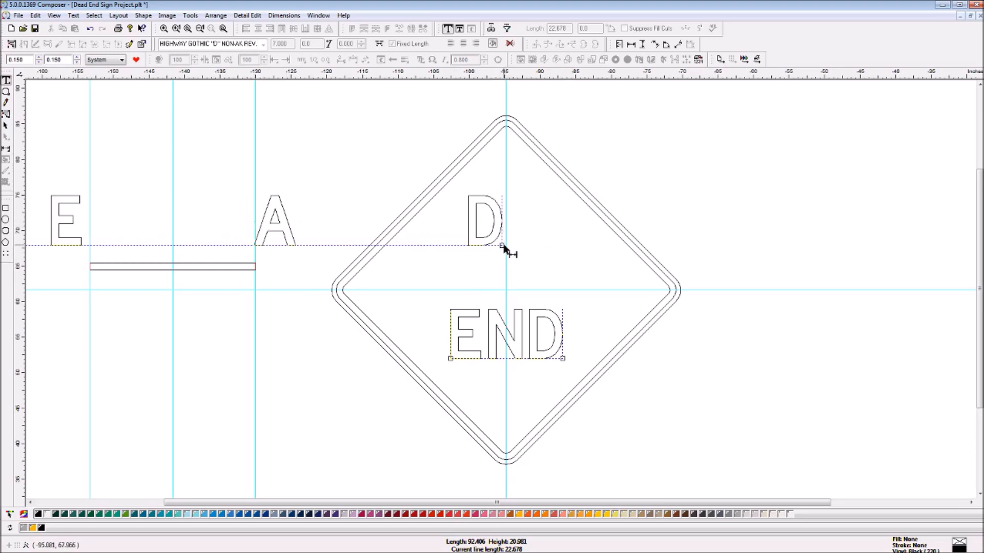
{"action": "left_click_drag", "start_coordinate": [231, 255], "coordinate": [255, 257]}
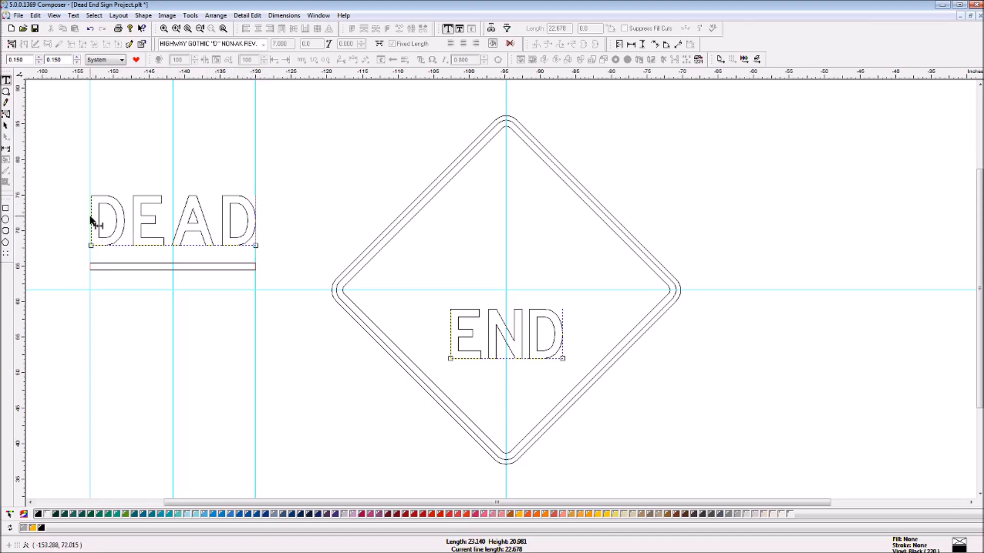
{"action": "left_click_drag", "start_coordinate": [92, 244], "coordinate": [91, 245]}
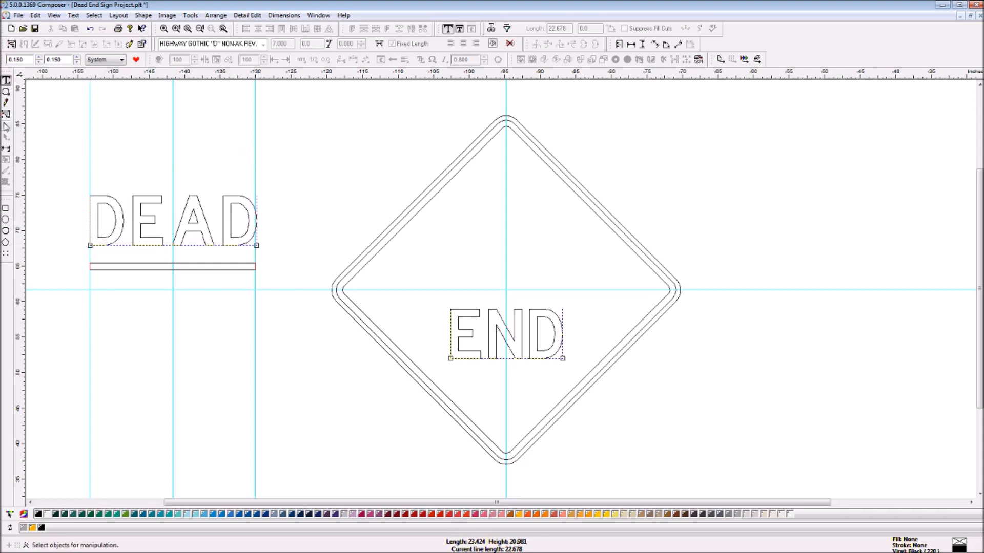
{"action": "left_click", "coordinate": [6, 126]}
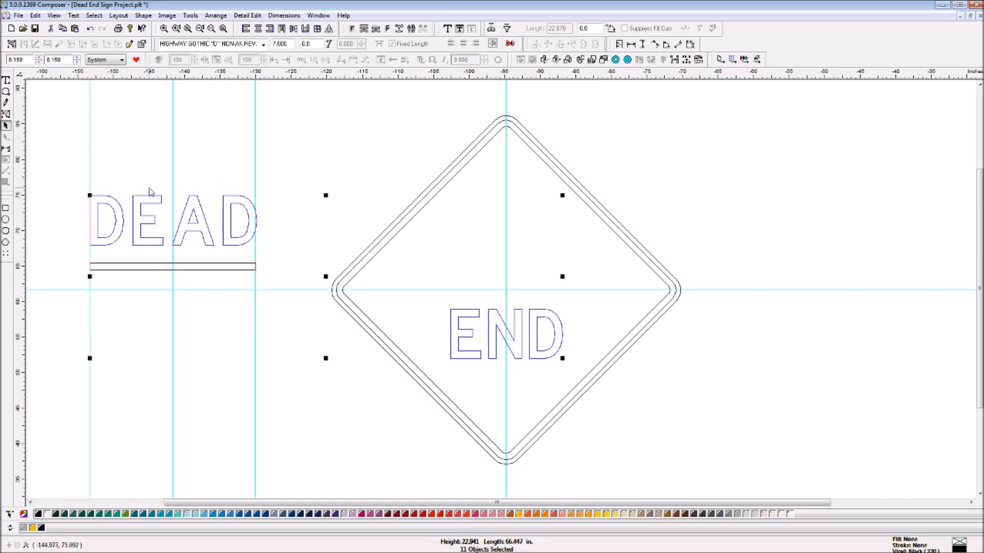
Consult the W14-1 specification PDF and shift DEAD and END together so the top of the A sits on the bar's centre guideline
{"action": "left_click_drag", "start_coordinate": [1, 154], "coordinate": [633, 37]}
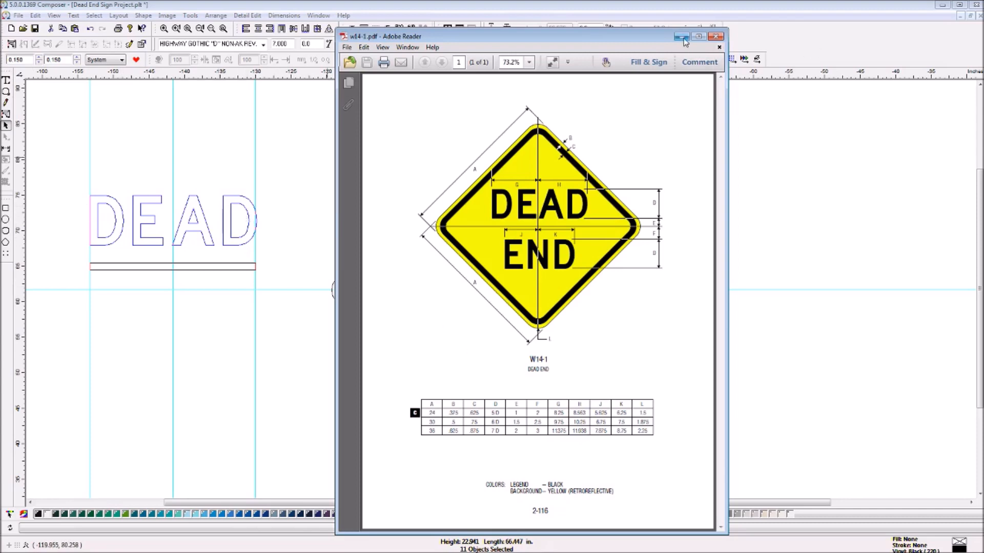
{"action": "left_click_drag", "start_coordinate": [613, 38], "coordinate": [608, 37]}
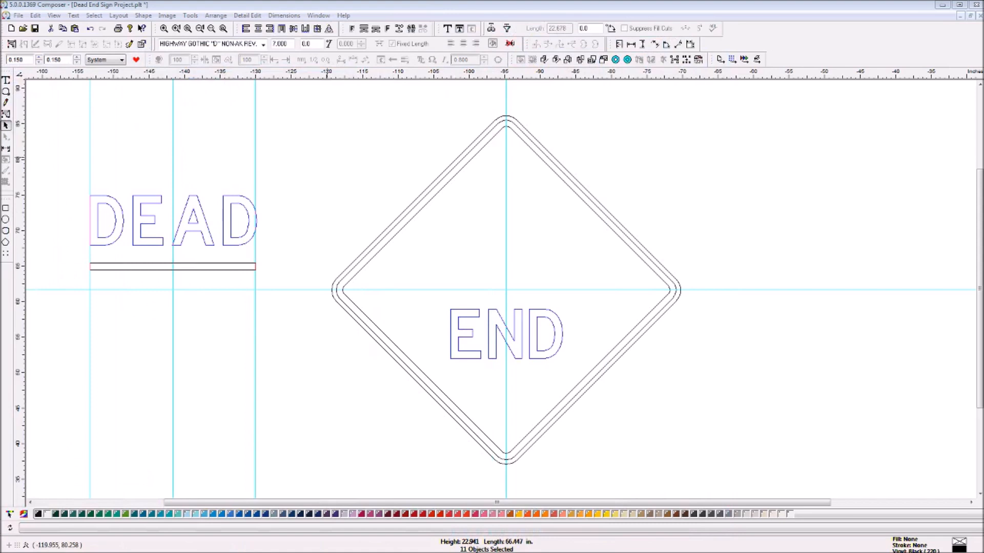
{"action": "left_click_drag", "start_coordinate": [193, 198], "coordinate": [174, 182]}
{"action": "left_click", "coordinate": [239, 167]}
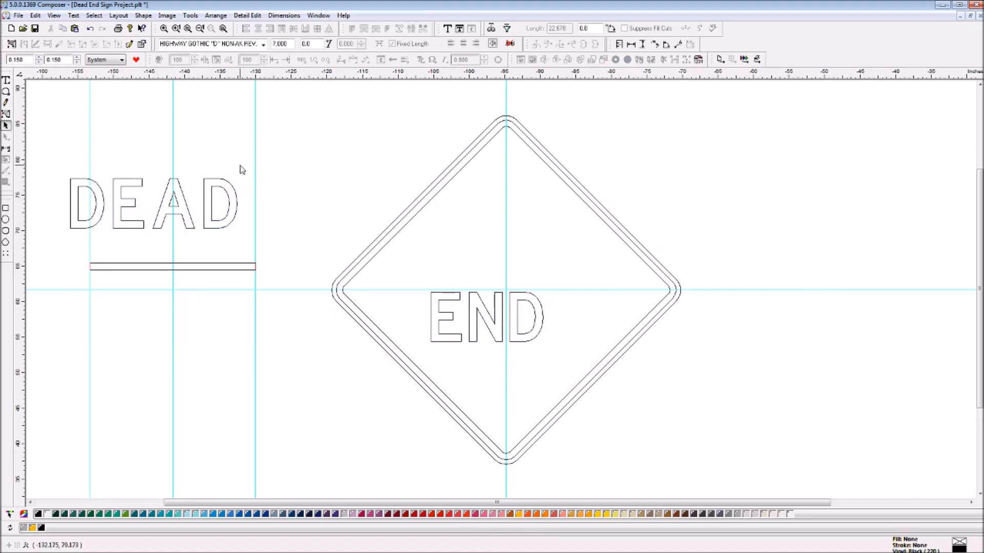
Move DEAD into the upper half of the diamond, centred on the vertical centre guideline
{"action": "left_click", "coordinate": [210, 182]}
{"action": "left_click_drag", "start_coordinate": [179, 187], "coordinate": [539, 224]}
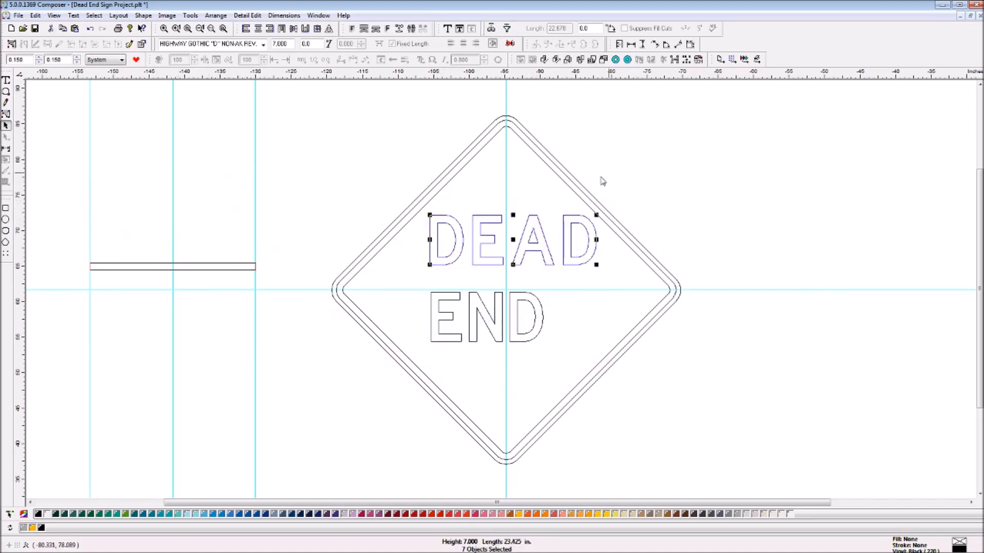
{"action": "key", "text": "Left"}
{"action": "key", "text": "Left"}
{"action": "key", "text": "Left"}
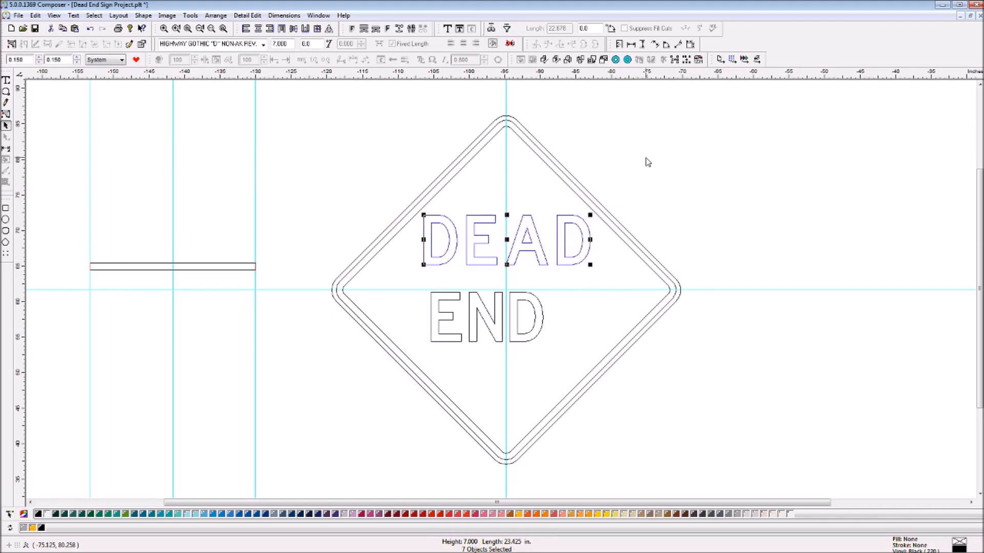
{"action": "key", "text": "Up"}
{"action": "key", "text": "Up"}
{"action": "key", "text": "Up"}
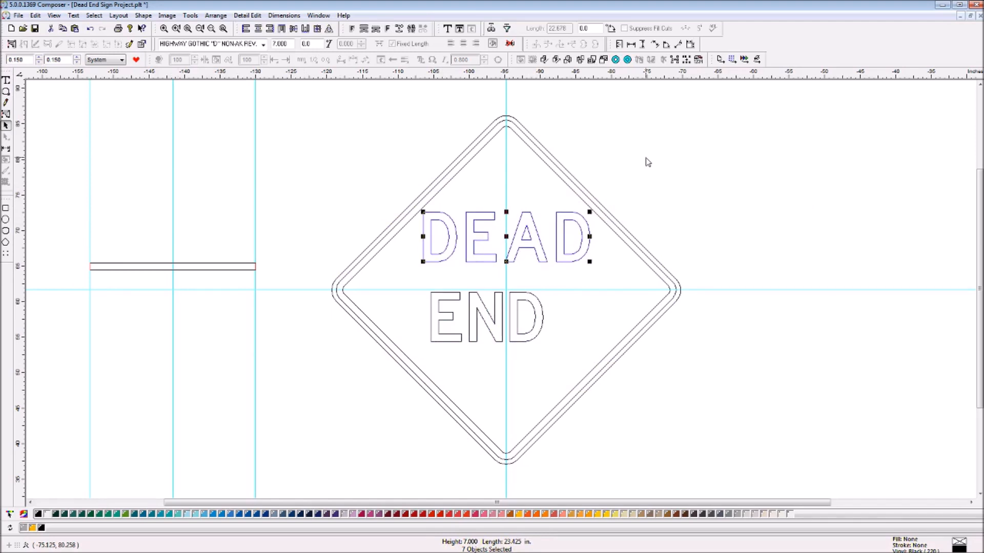
Move END out of the diamond to above the measuring bar and centre it on the bar's middle guideline
{"action": "left_click", "coordinate": [542, 315]}
{"action": "left_click_drag", "start_coordinate": [544, 315], "coordinate": [230, 199]}
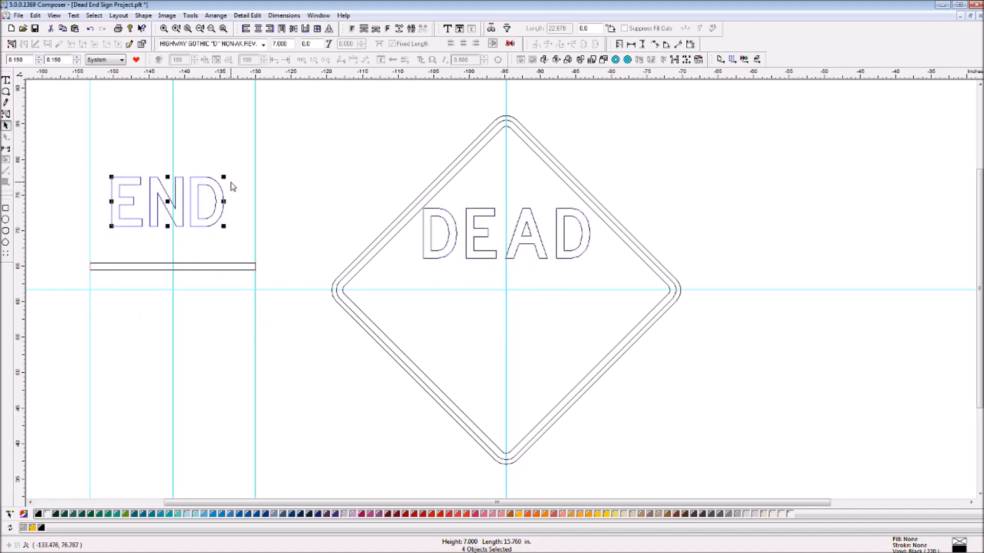
{"action": "key", "text": "Right"}
{"action": "key", "text": "Right"}
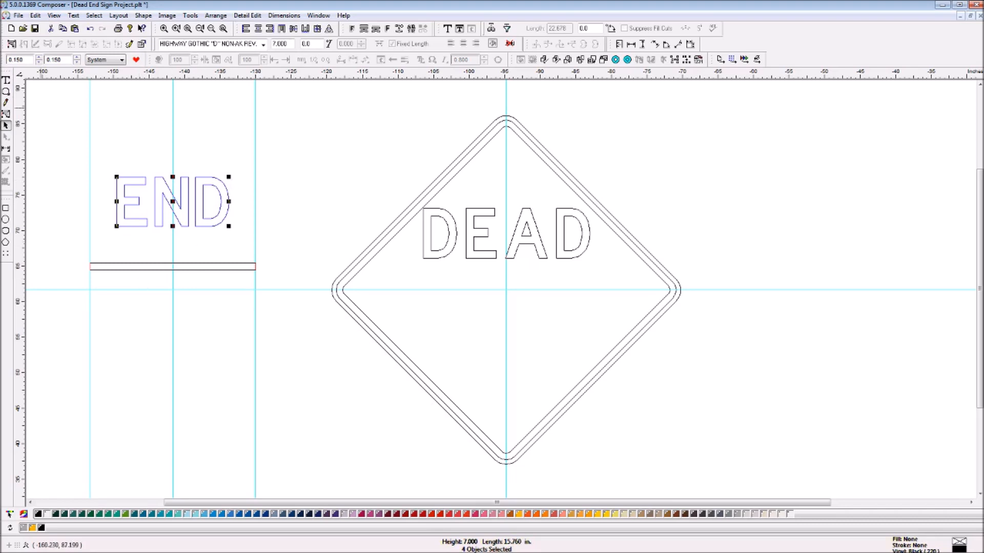
Consult the W14-1 specification PDF for END's horizontal dimensions and set the measuring bar's length to 16.625 inches
{"action": "key", "text": "alt+Tab"}
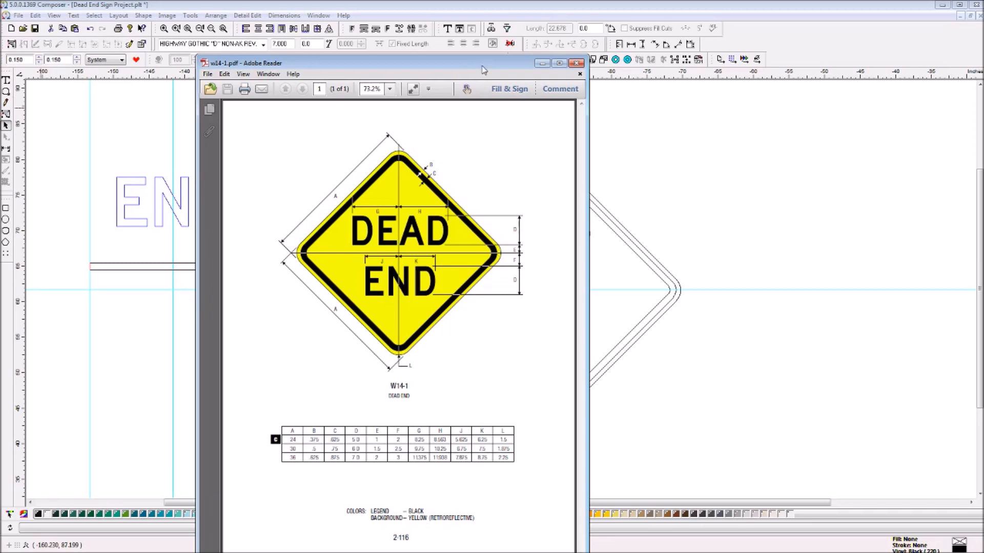
{"action": "left_click_drag", "start_coordinate": [490, 59], "coordinate": [0, 21]}
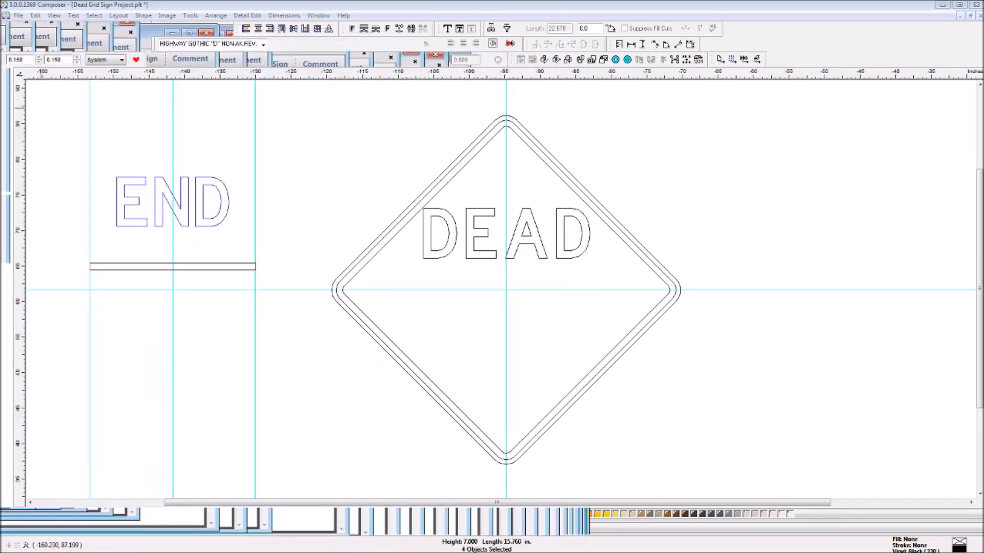
{"action": "double_click", "coordinate": [212, 267]}
{"action": "key", "text": "Tab"}
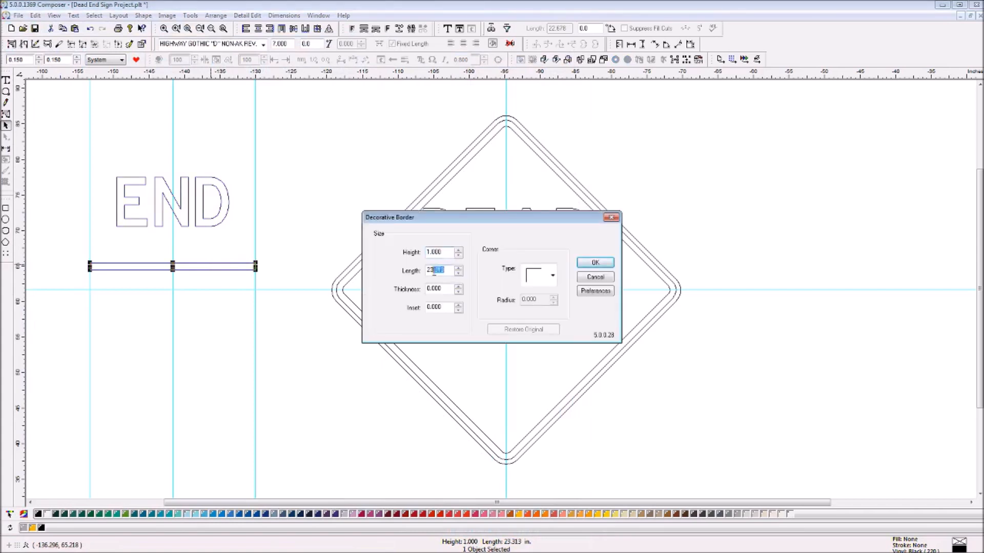
{"action": "type", "text": "10"}
{"action": "left_click", "coordinate": [599, 264]}
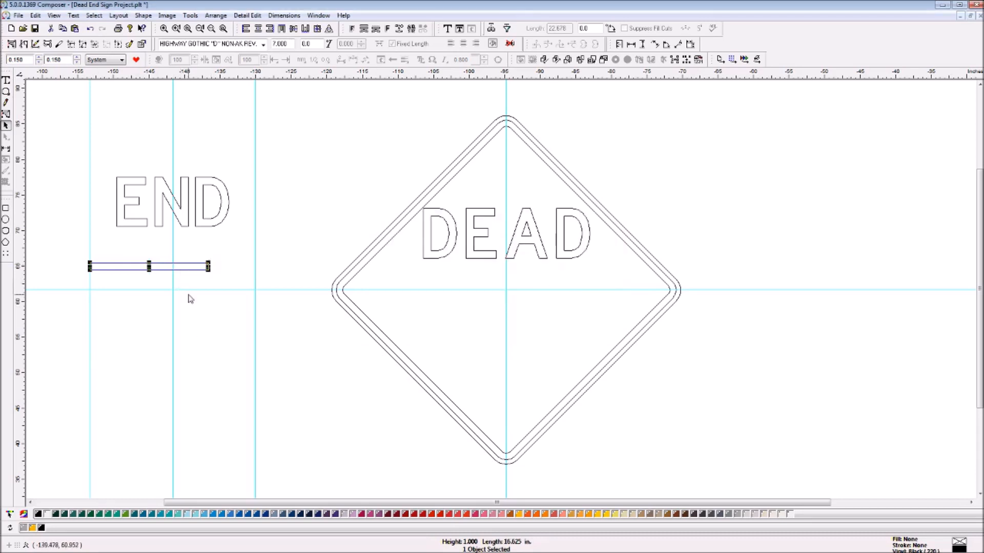
Nudge the shortened bar right until it is centred on the middle guideline
{"action": "key", "text": "Right"}
{"action": "key", "text": "Right"}
{"action": "key", "text": "Right"}
{"action": "key", "text": "Right"}
{"action": "key", "text": "Right"}
{"action": "key", "text": "Right"}
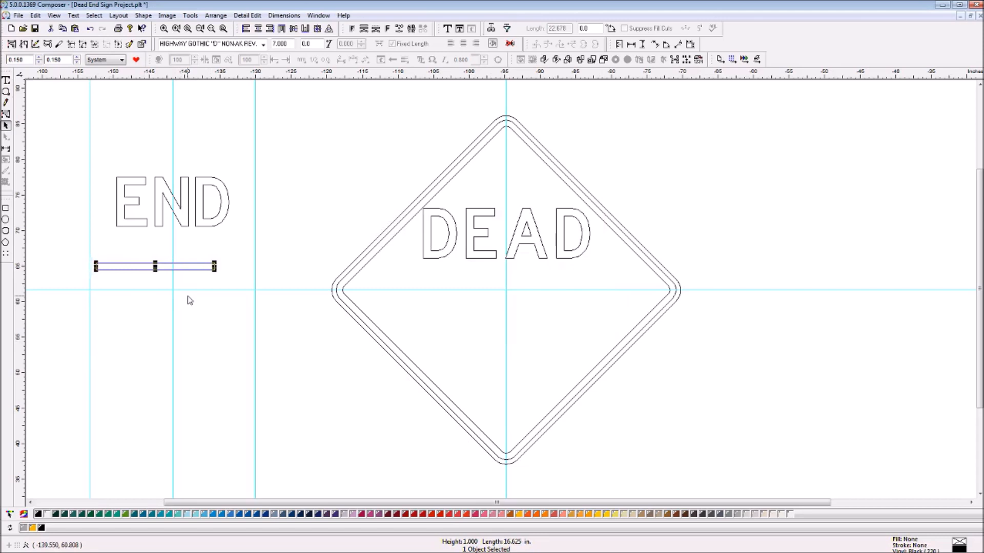
{"action": "key", "text": "Right"}
{"action": "key", "text": "Right"}
{"action": "key", "text": "Right"}
{"action": "key", "text": "Right"}
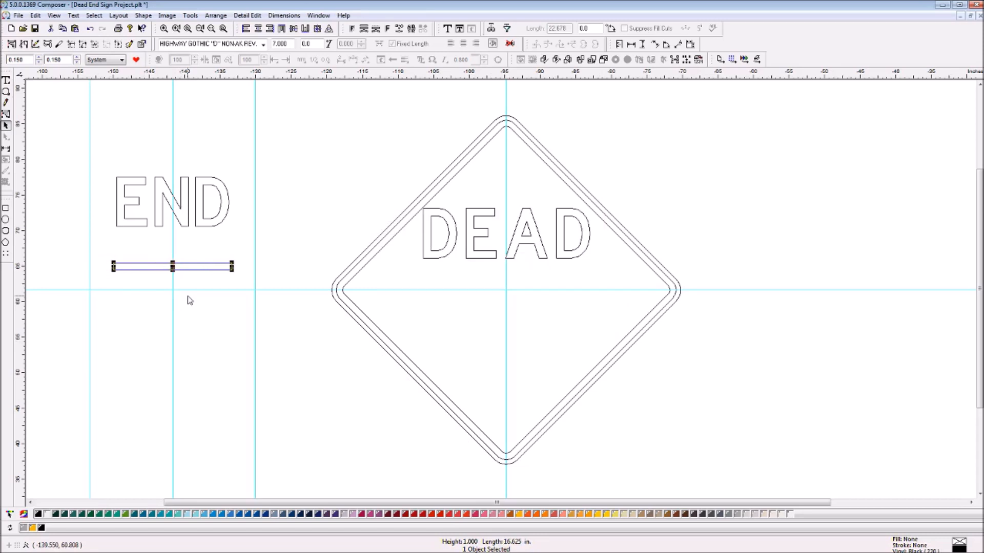
{"action": "key", "text": "Right"}
{"action": "key", "text": "Right"}
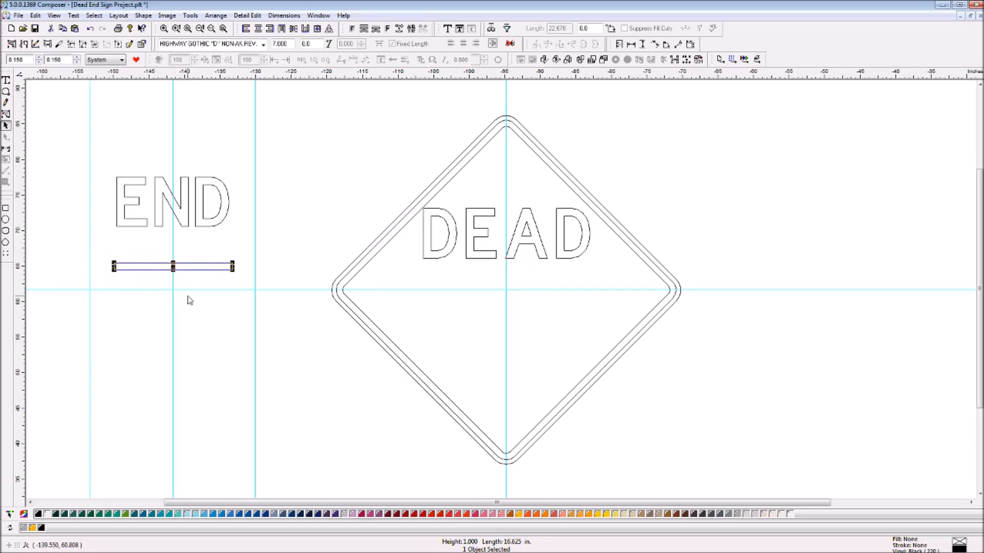
Move the two outer vertical guidelines inward to the ends of the bar
{"action": "left_click", "coordinate": [295, 256]}
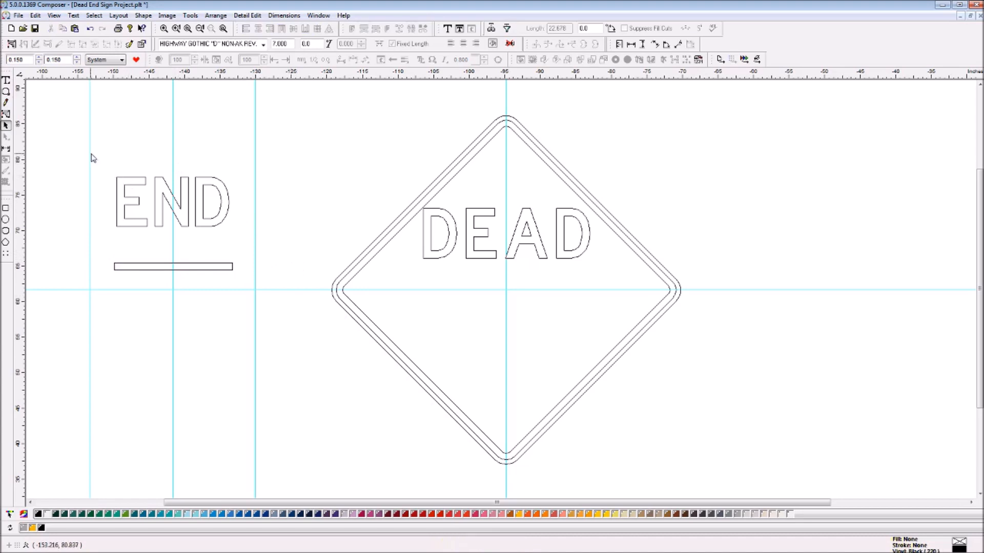
{"action": "left_click_drag", "start_coordinate": [90, 156], "coordinate": [114, 194]}
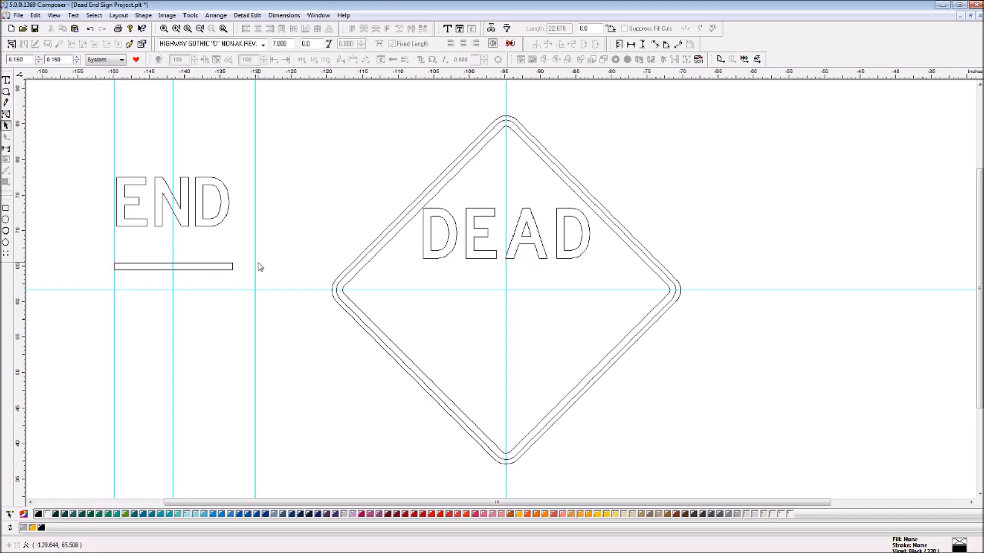
{"action": "left_click_drag", "start_coordinate": [257, 273], "coordinate": [234, 292]}
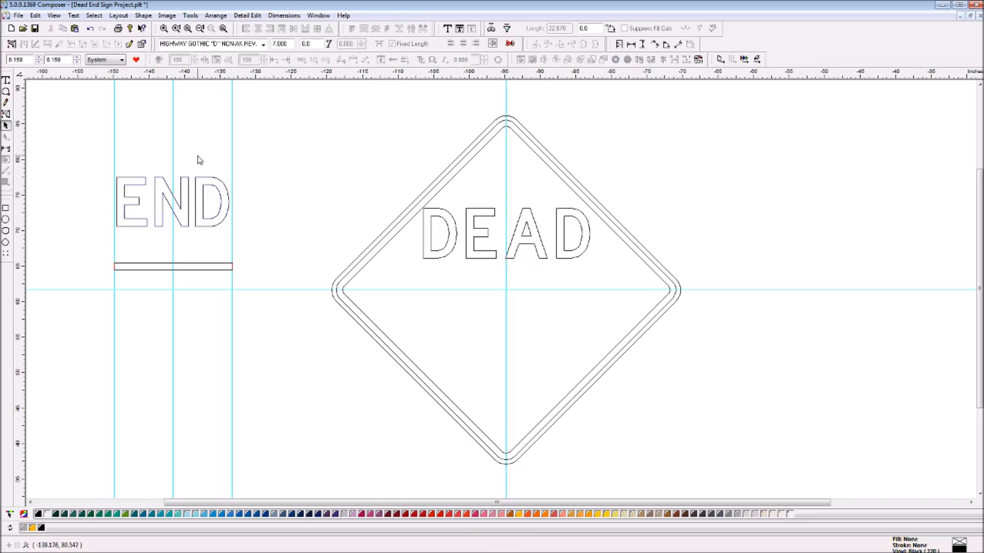
Widen the letter spacing of END by changing its text line length until the word spans between the outer guidelines
{"action": "left_click", "coordinate": [6, 81]}
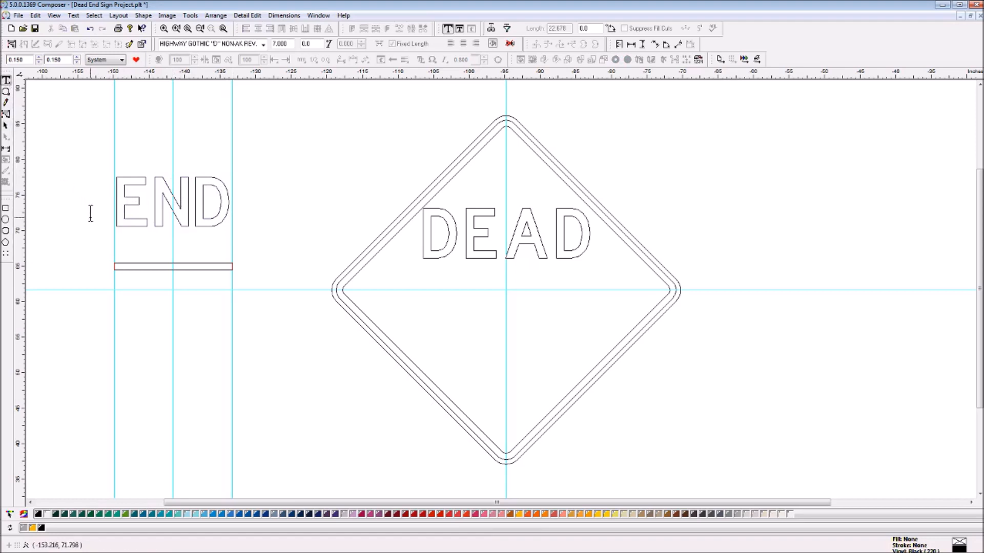
{"action": "left_click_drag", "start_coordinate": [119, 199], "coordinate": [246, 213]}
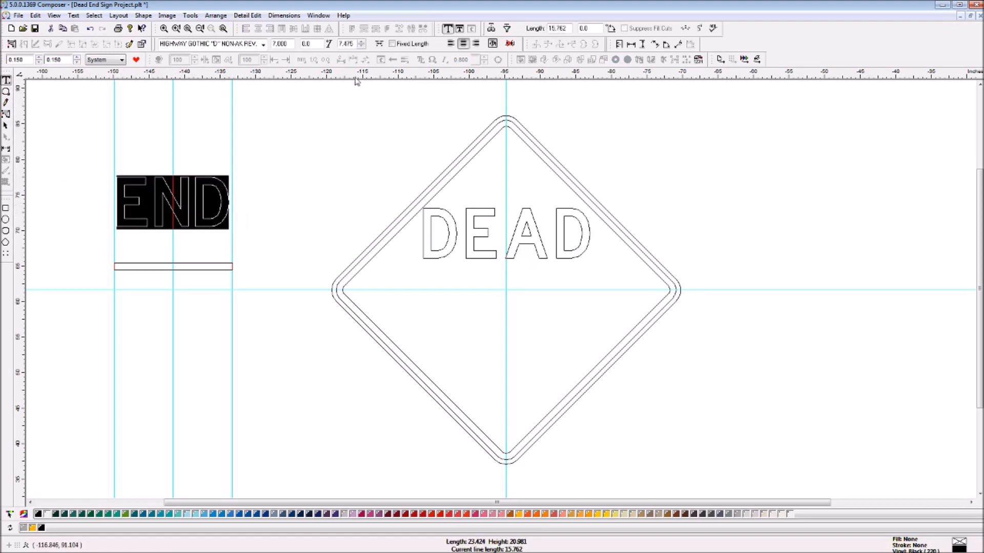
{"action": "left_click", "coordinate": [380, 44]}
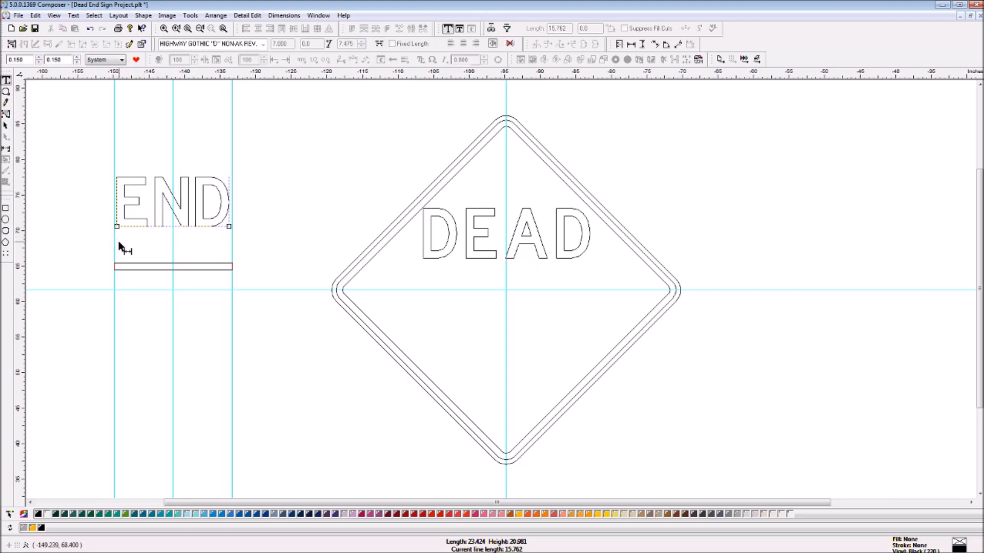
{"action": "left_click_drag", "start_coordinate": [117, 226], "coordinate": [118, 237]}
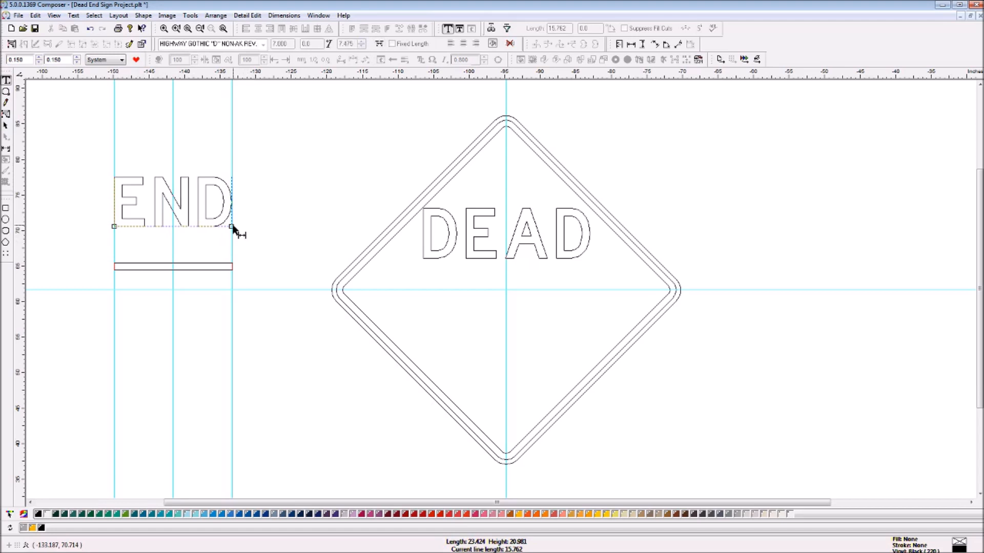
{"action": "left_click_drag", "start_coordinate": [234, 229], "coordinate": [233, 231]}
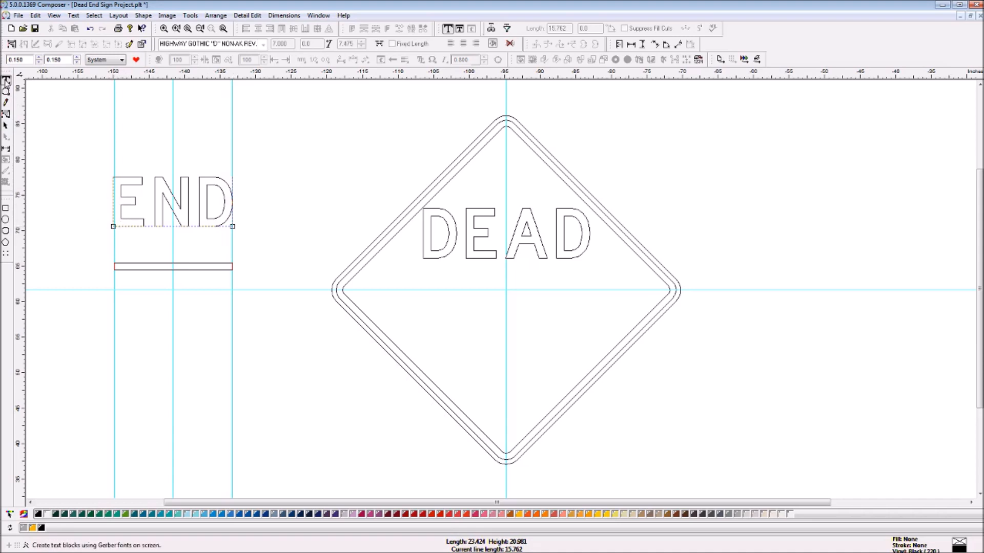
{"action": "left_click", "coordinate": [6, 126]}
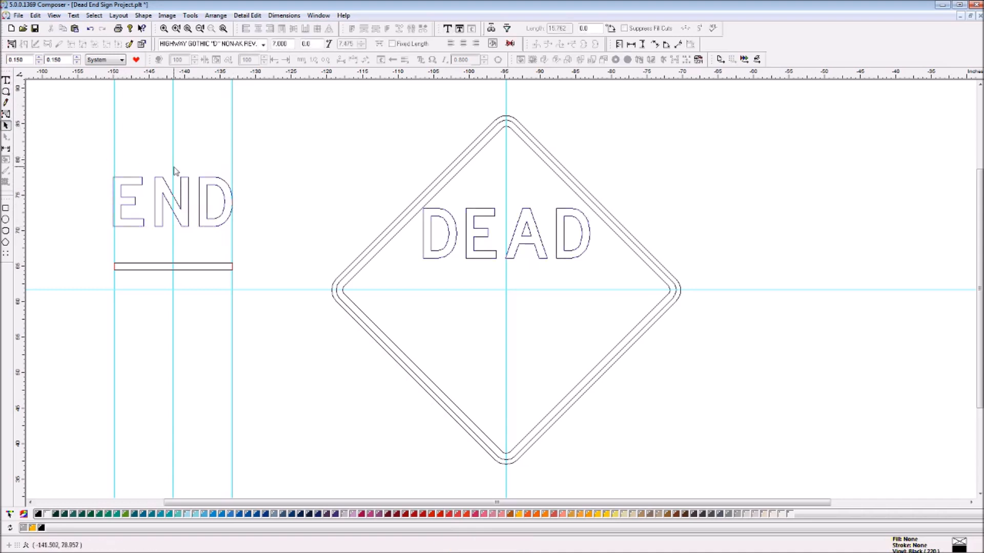
Check END's selected length and fine-tune its text line length to about 16.63 inches so the E starts on the outer guideline
{"action": "left_click", "coordinate": [228, 223]}
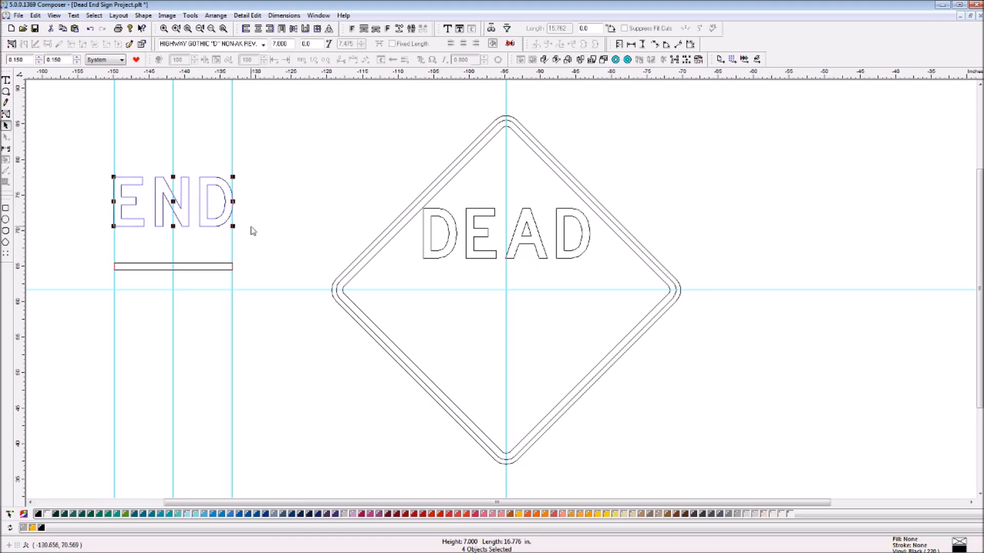
{"action": "left_click", "coordinate": [167, 158]}
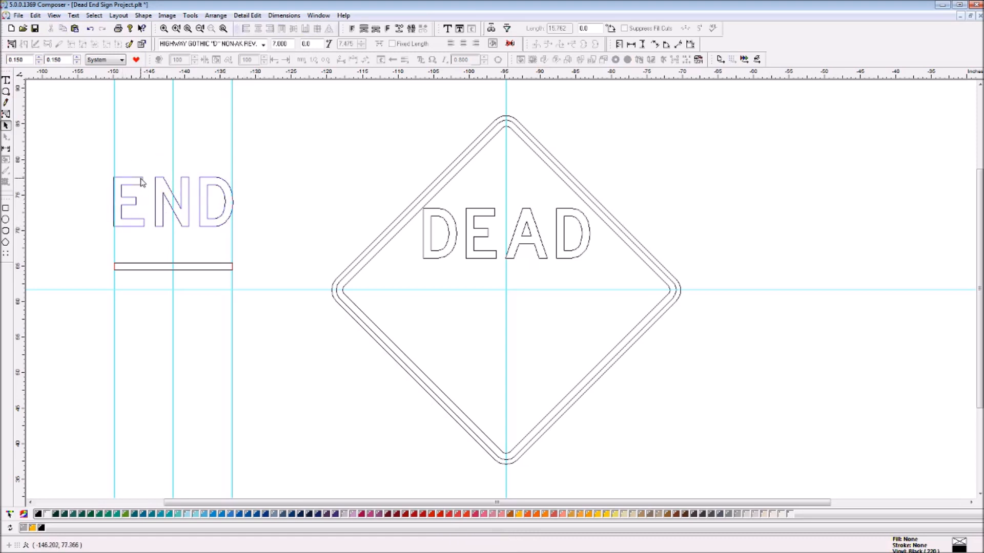
{"action": "left_click", "coordinate": [142, 182]}
{"action": "left_click", "coordinate": [6, 80]}
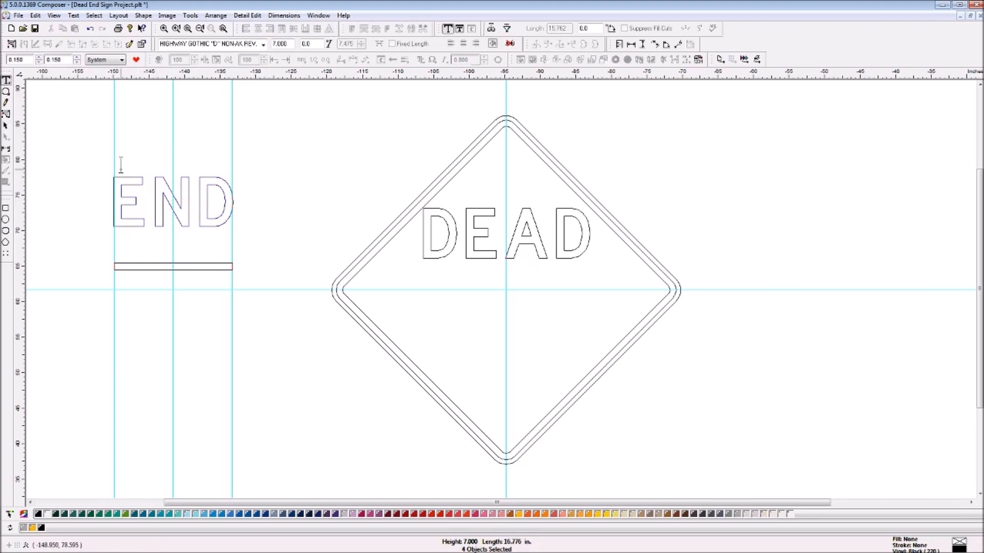
{"action": "left_click_drag", "start_coordinate": [116, 200], "coordinate": [300, 126]}
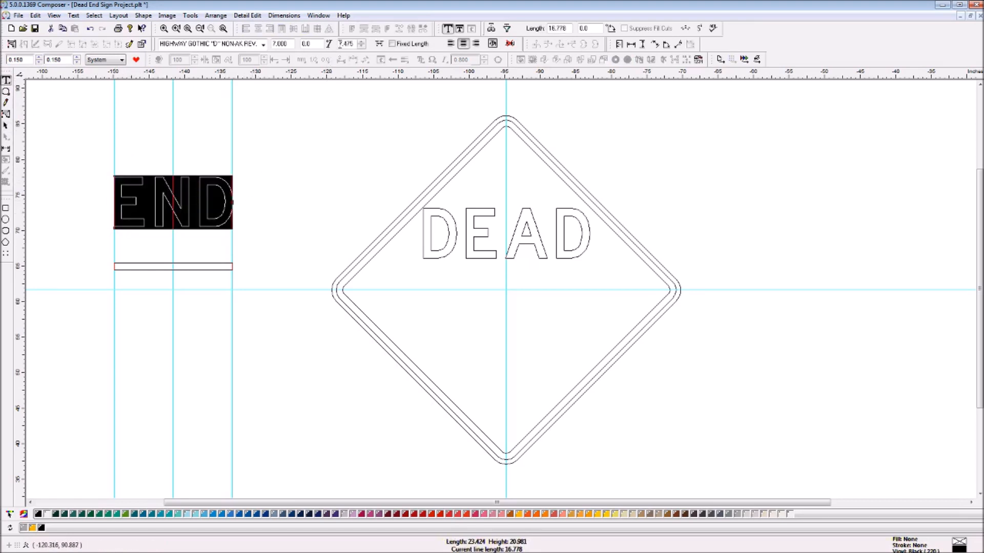
{"action": "left_click", "coordinate": [379, 45]}
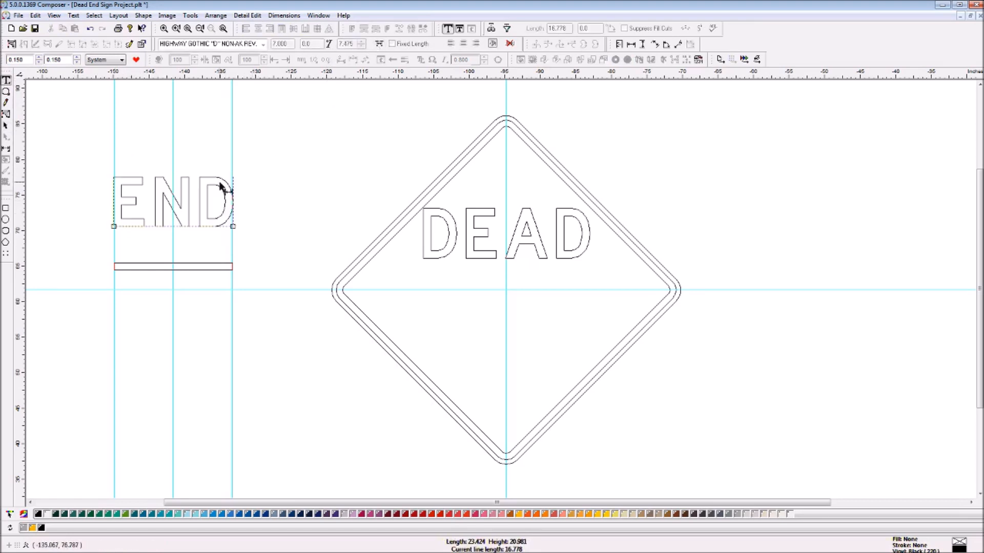
{"action": "left_click_drag", "start_coordinate": [113, 226], "coordinate": [115, 228]}
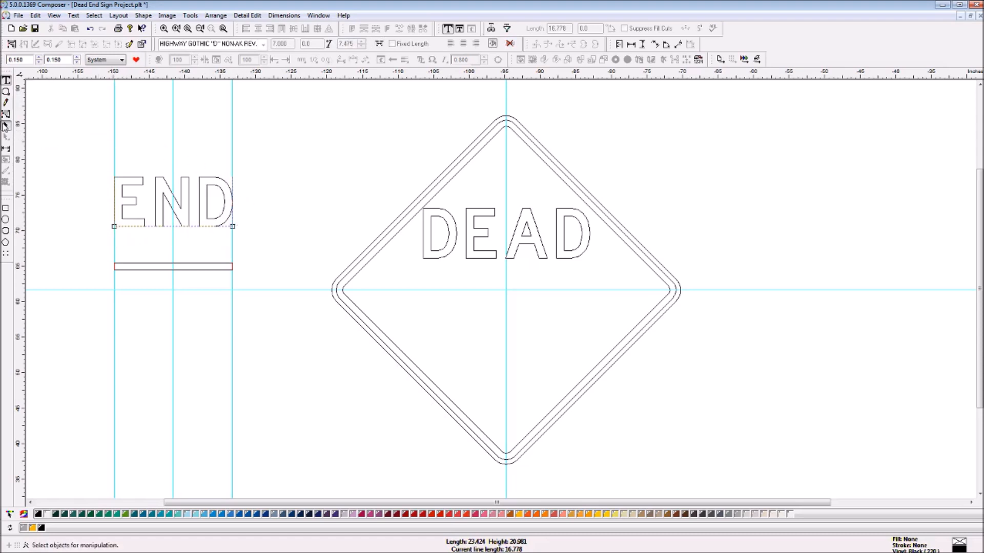
{"action": "left_click", "coordinate": [6, 125]}
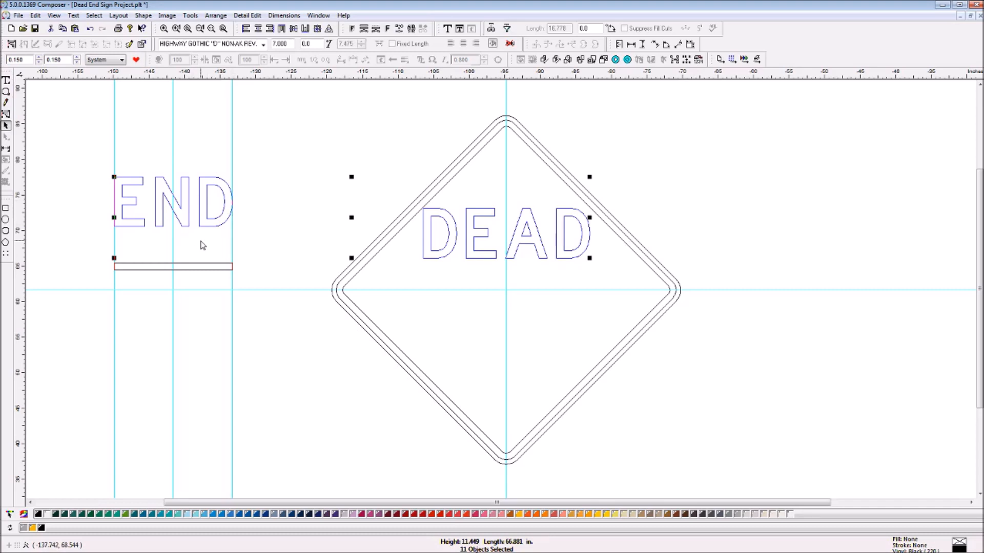
Move END into the lower half of the diamond and centre it on the vertical centre guideline
{"action": "left_click", "coordinate": [266, 160]}
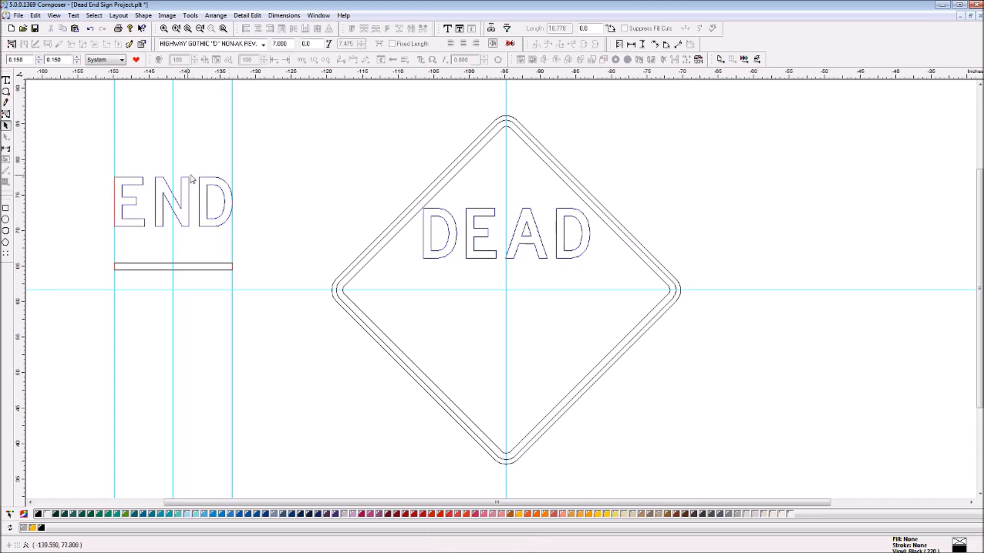
{"action": "left_click_drag", "start_coordinate": [167, 183], "coordinate": [510, 312]}
{"action": "key", "text": "Left"}
{"action": "key", "text": "Left"}
{"action": "key", "text": "Left"}
{"action": "key", "text": "Left"}
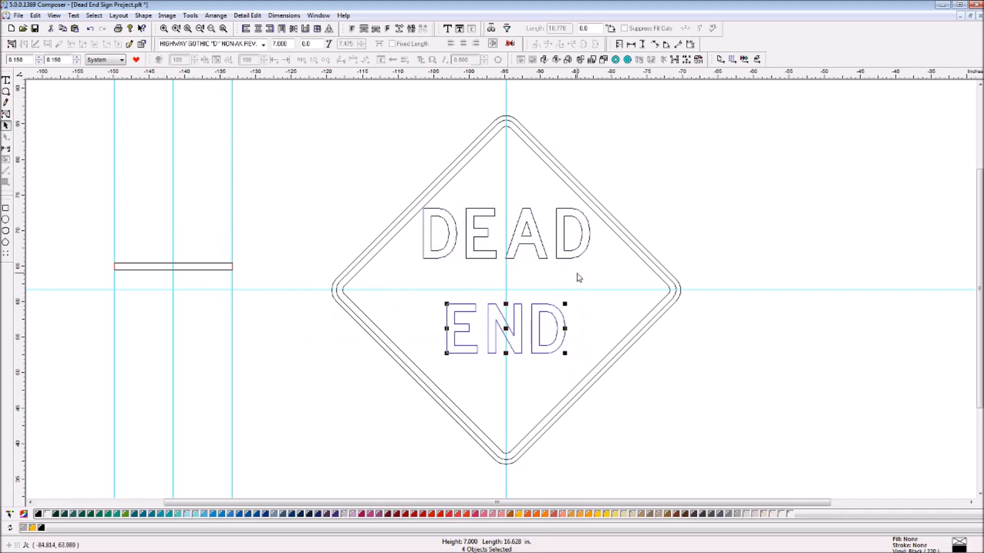
{"action": "left_click", "coordinate": [293, 154]}
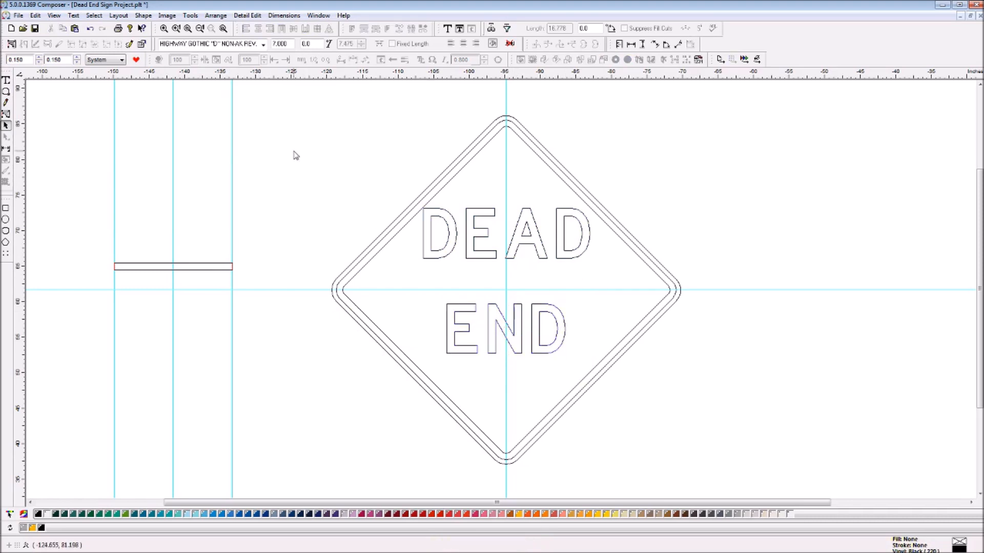
Delete the measuring bar and undo the deletion
{"action": "left_click", "coordinate": [197, 267]}
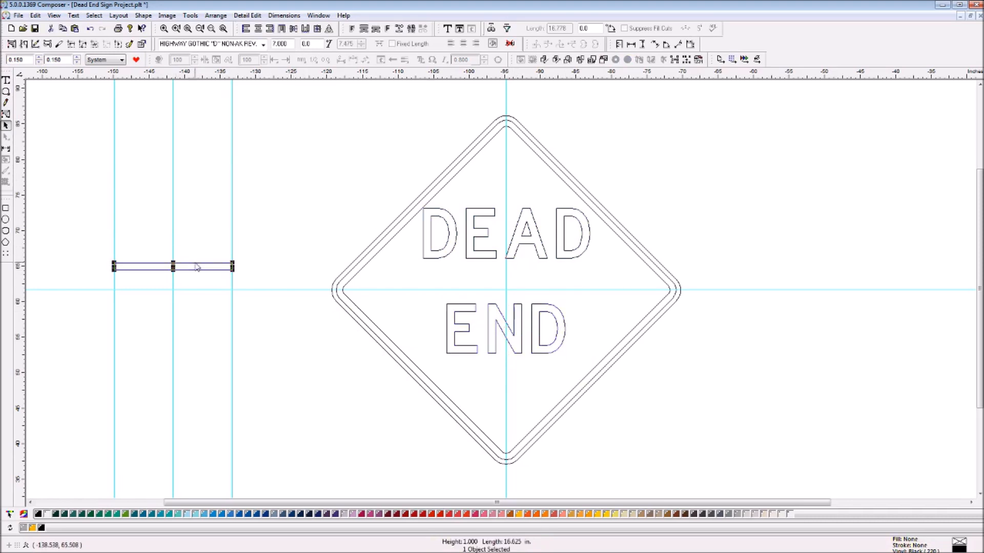
{"action": "key", "text": "Delete"}
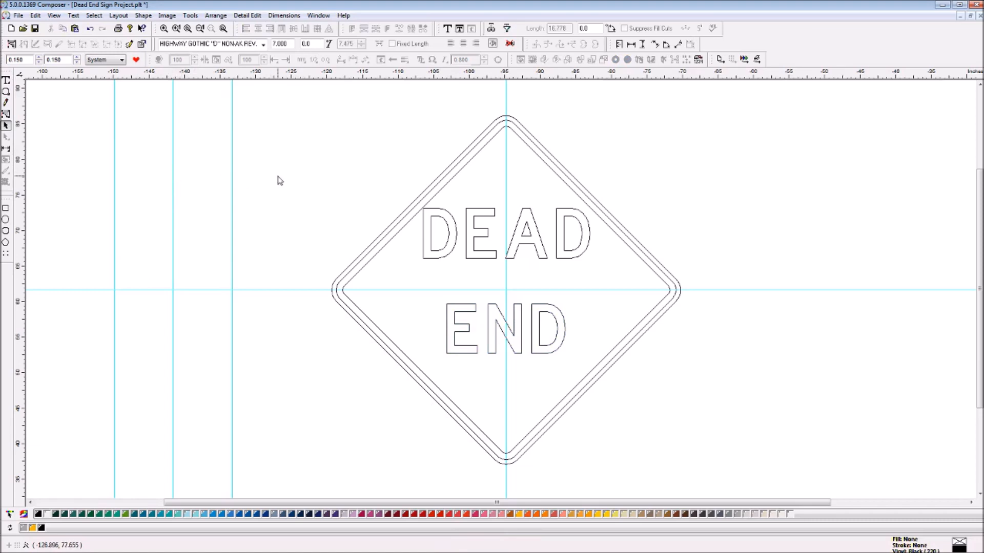
{"action": "key", "text": "ctrl+z"}
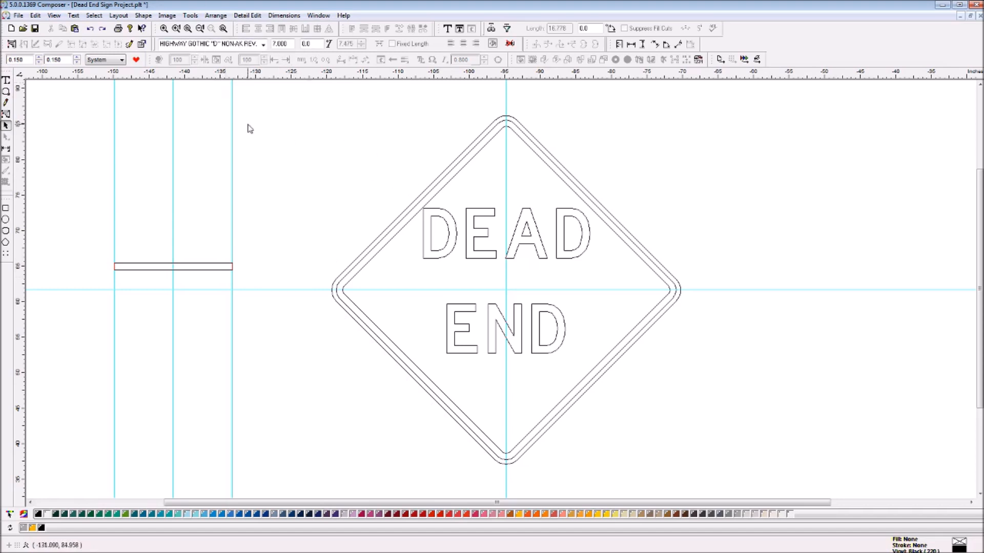
Move DEAD down closer to the horizontal centre guideline and preview the sign in filled colours
{"action": "key", "text": "F9"}
{"action": "key", "text": "F9"}
{"action": "left_click", "coordinate": [546, 250]}
{"action": "key", "text": "Down"}
{"action": "key", "text": "Down"}
{"action": "key", "text": "Down"}
{"action": "key", "text": "Down"}
{"action": "key", "text": "Down"}
{"action": "key", "text": "Down"}
{"action": "key", "text": "Down"}
{"action": "key", "text": "Down"}
{"action": "key", "text": "Down"}
{"action": "key", "text": "Down"}
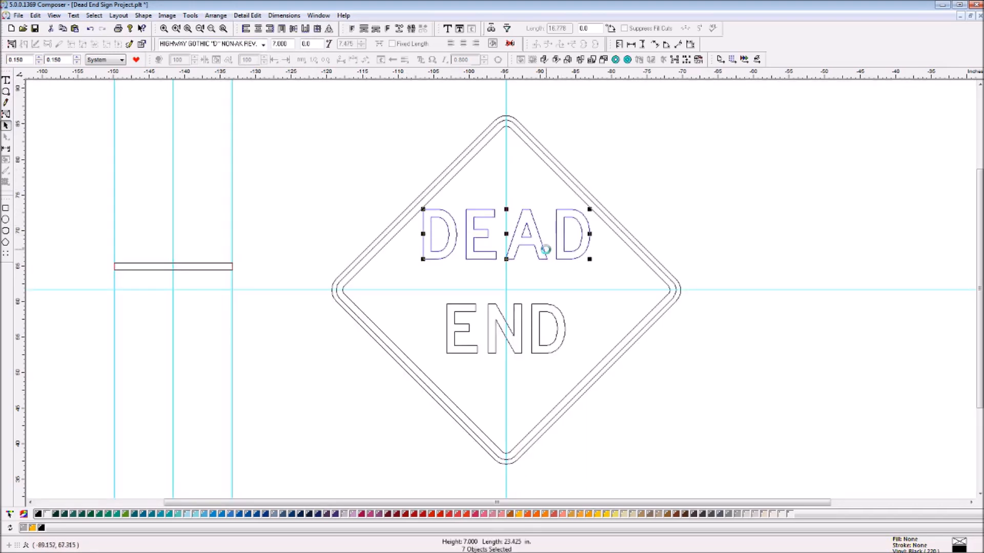
{"action": "left_click", "coordinate": [264, 151]}
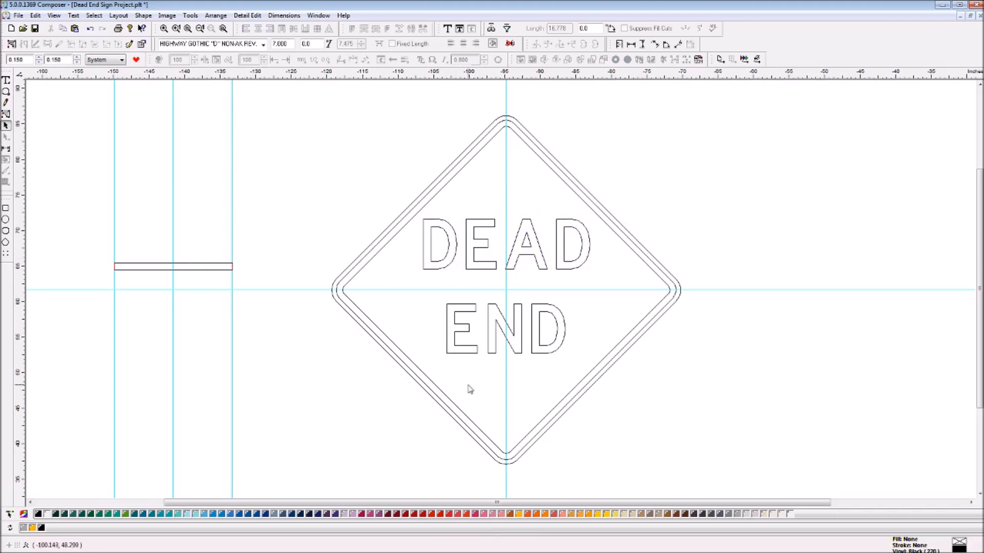
{"action": "key", "text": "F9"}
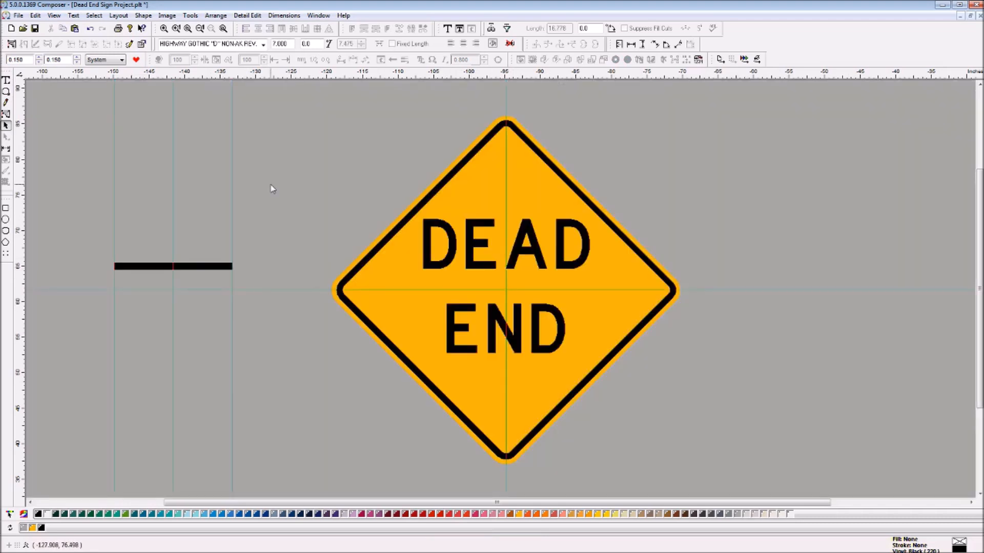
{"action": "key", "text": "F9"}
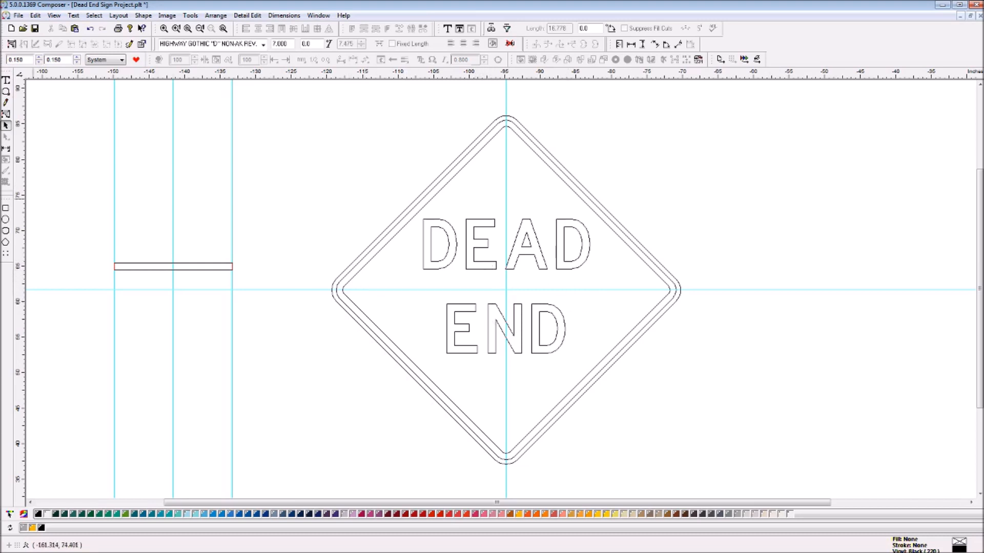
Set the measuring bar's height to 2 inches, the W14-1 offset between DEAD and the horizontal centre line
{"action": "left_click_drag", "start_coordinate": [0, 145], "coordinate": [307, 50]}
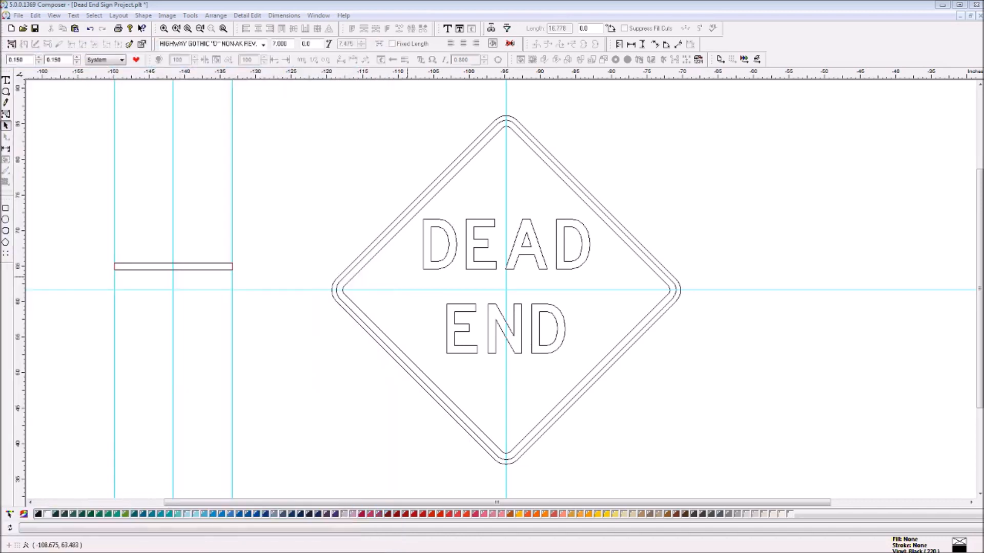
{"action": "left_click", "coordinate": [203, 263]}
{"action": "double_click", "coordinate": [204, 265]}
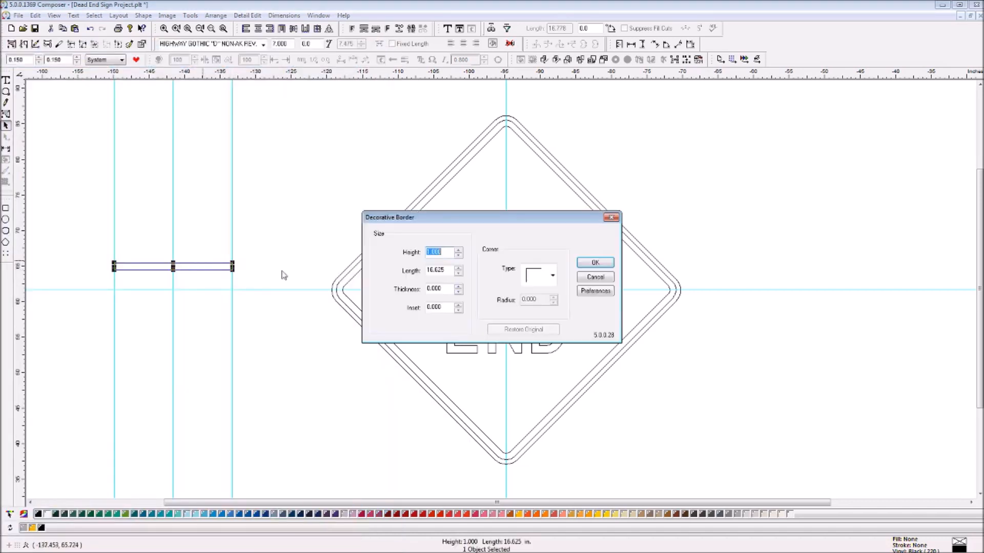
{"action": "type", "text": "2"}
{"action": "key", "text": "Return"}
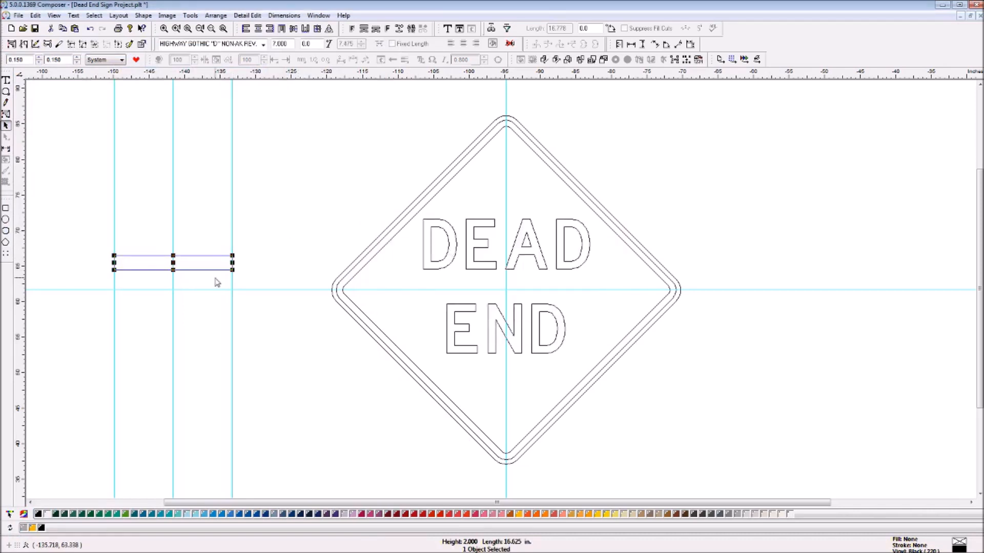
Rest the measuring bar's lower edge on the horizontal centre guideline and place a horizontal guideline along its upper edge
{"action": "key", "text": "Down"}
{"action": "key", "text": "Down"}
{"action": "key", "text": "Down"}
{"action": "key", "text": "Down"}
{"action": "key", "text": "Down"}
{"action": "key", "text": "Down"}
{"action": "key", "text": "Down"}
{"action": "key", "text": "Down"}
{"action": "key", "text": "Down"}
{"action": "key", "text": "Down"}
{"action": "key", "text": "Down"}
{"action": "key", "text": "Down"}
{"action": "key", "text": "Down"}
{"action": "key", "text": "Down"}
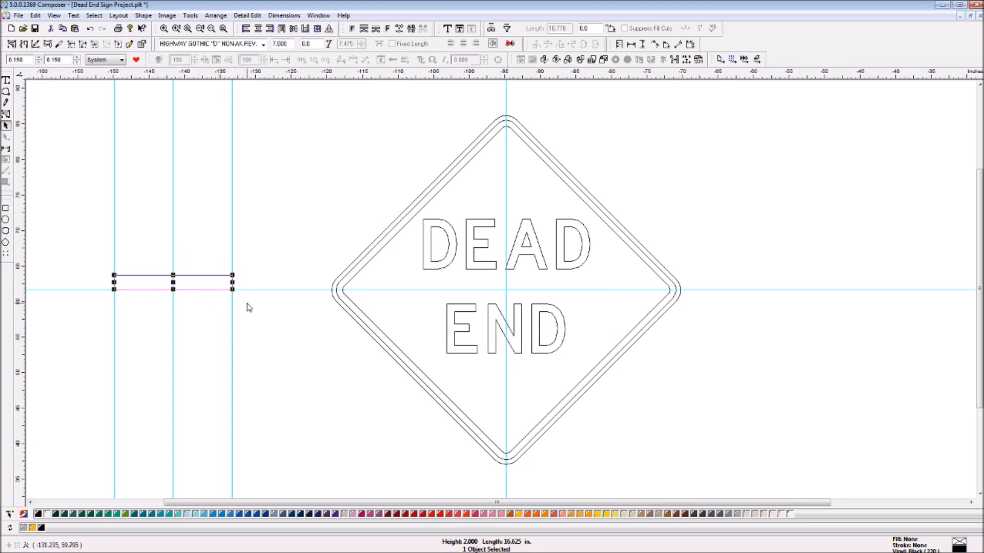
{"action": "left_click_drag", "start_coordinate": [159, 75], "coordinate": [205, 276]}
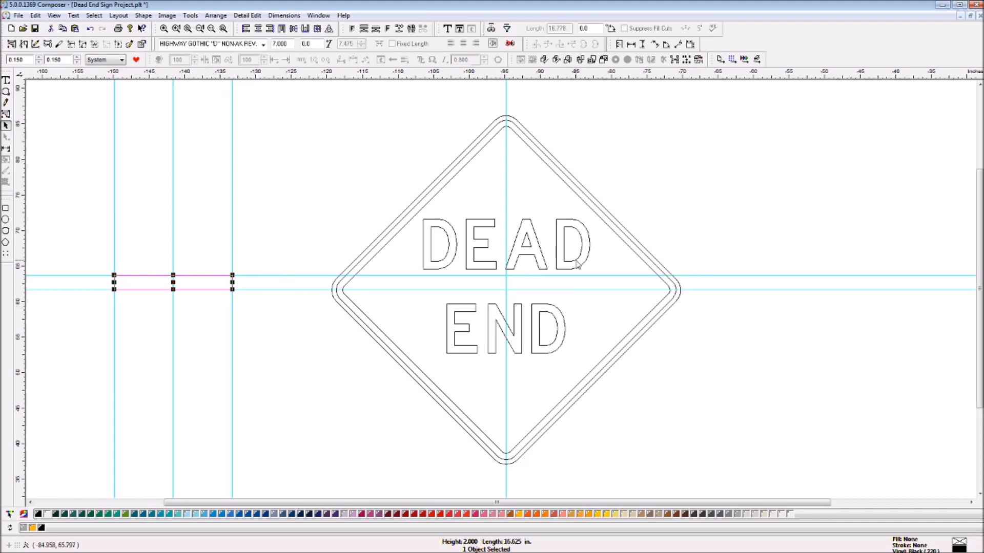
Move DEAD down until its baseline sits on the guideline above the horizontal centre line
{"action": "left_click", "coordinate": [539, 247]}
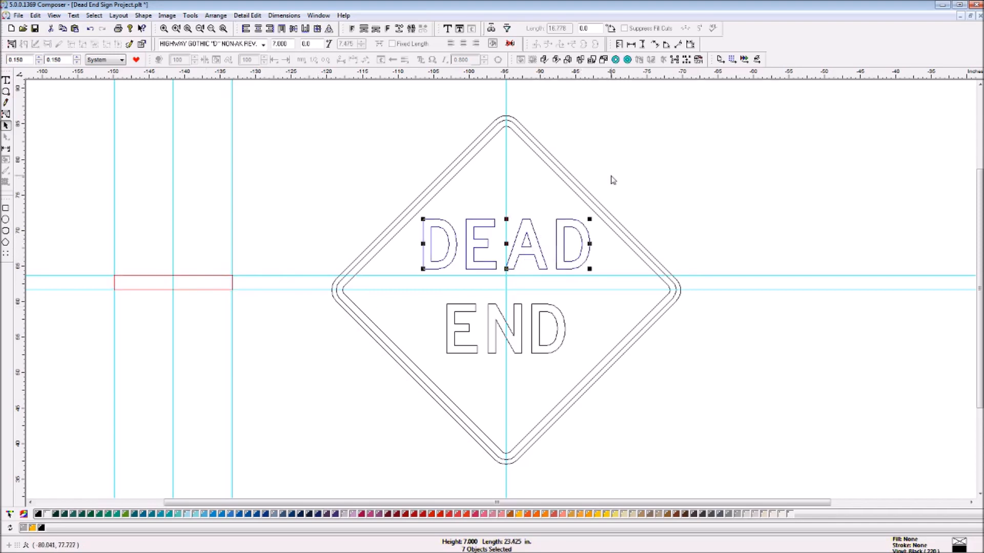
{"action": "key", "text": "Down"}
{"action": "key", "text": "Down"}
{"action": "key", "text": "Down"}
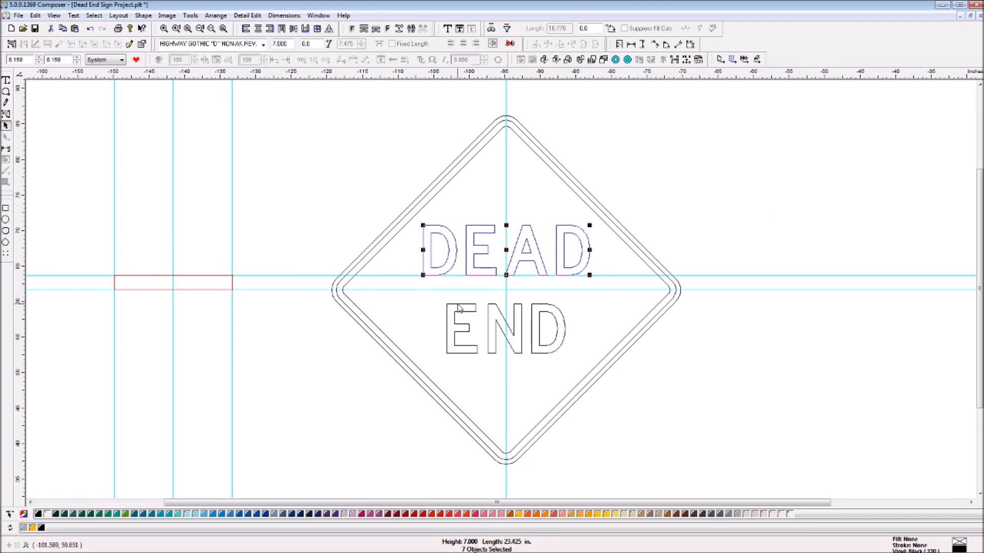
Check END's vertical offset in the W14-1 specification and set the measuring bar's height to 3 inches
{"action": "key", "text": "alt+Tab"}
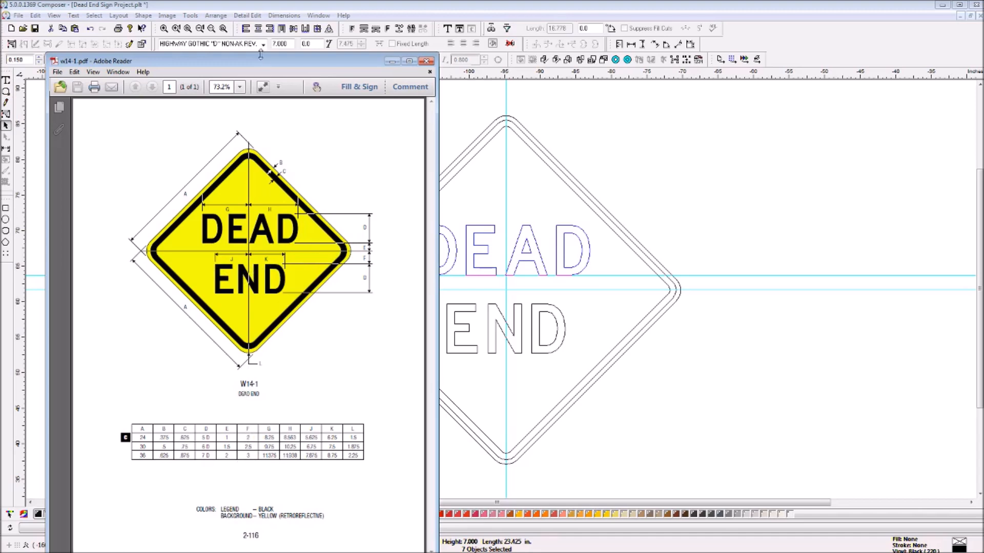
{"action": "left_click", "coordinate": [391, 61]}
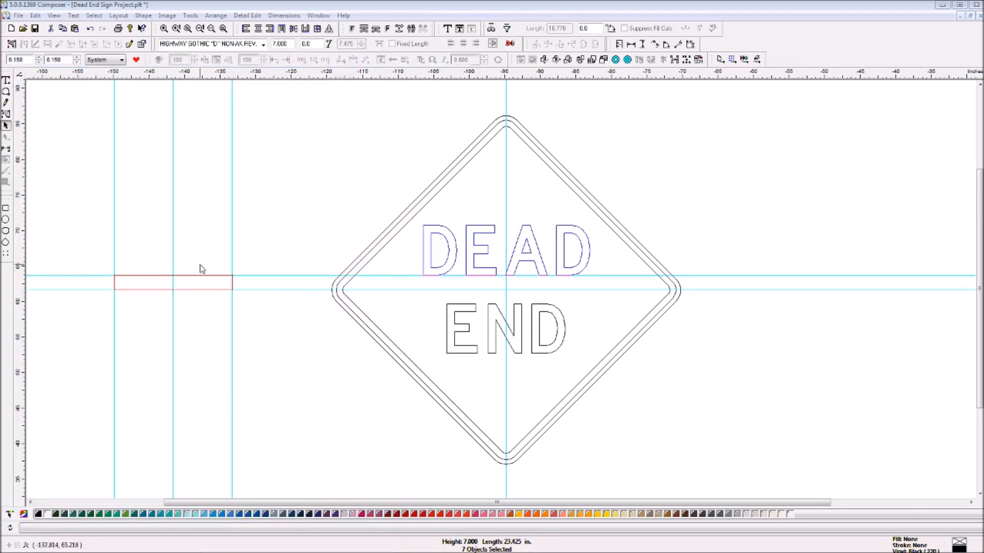
{"action": "left_click_drag", "start_coordinate": [215, 287], "coordinate": [222, 321]}
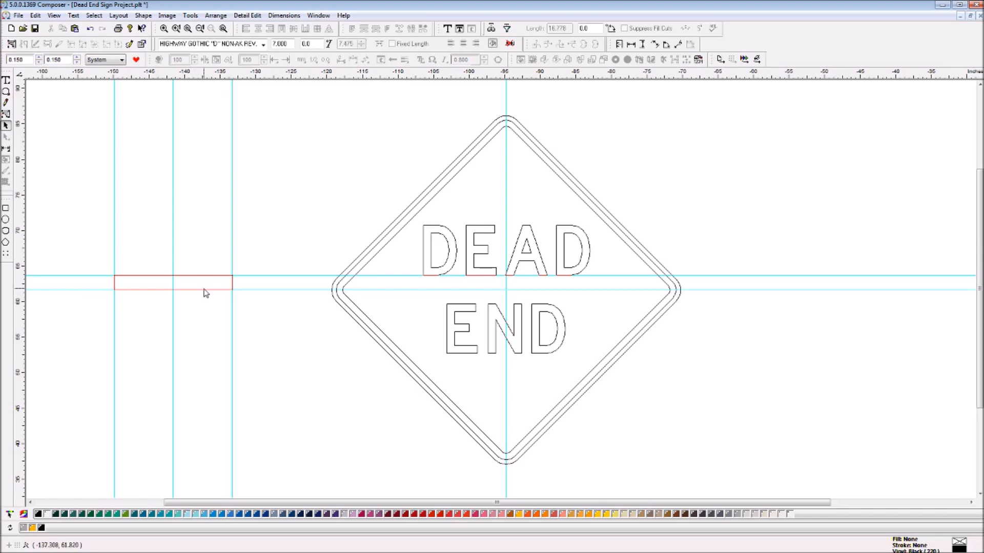
{"action": "left_click", "coordinate": [205, 290]}
{"action": "key", "text": "Down"}
{"action": "key", "text": "Down"}
{"action": "key", "text": "Down"}
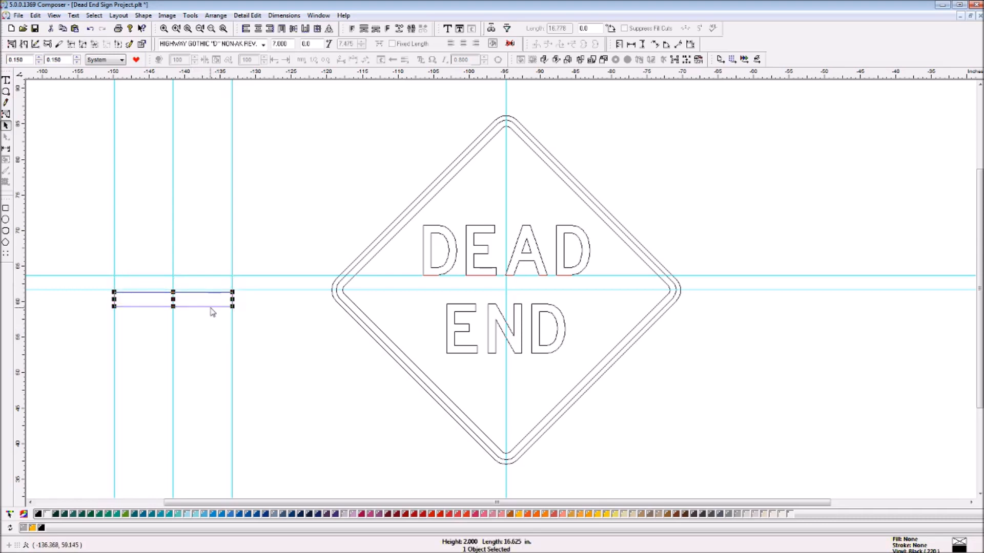
{"action": "double_click", "coordinate": [213, 312]}
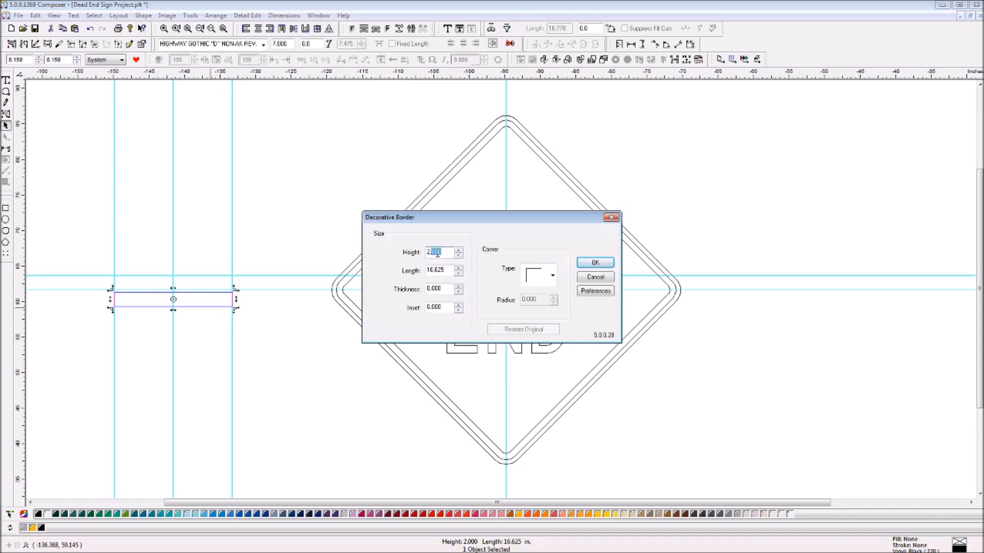
{"action": "type", "text": "3"}
{"action": "key", "text": "Return"}
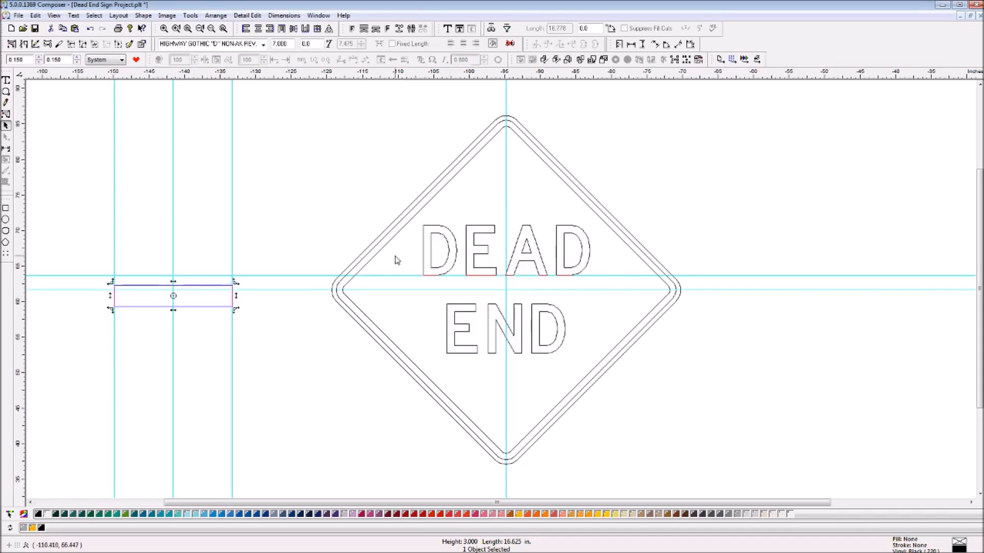
Align the measuring bar's upper edge with the horizontal centre guideline and place a horizontal guideline along its lower edge
{"action": "key", "text": "Down"}
{"action": "key", "text": "Down"}
{"action": "key", "text": "Down"}
{"action": "key", "text": "Down"}
{"action": "key", "text": "Down"}
{"action": "key", "text": "Down"}
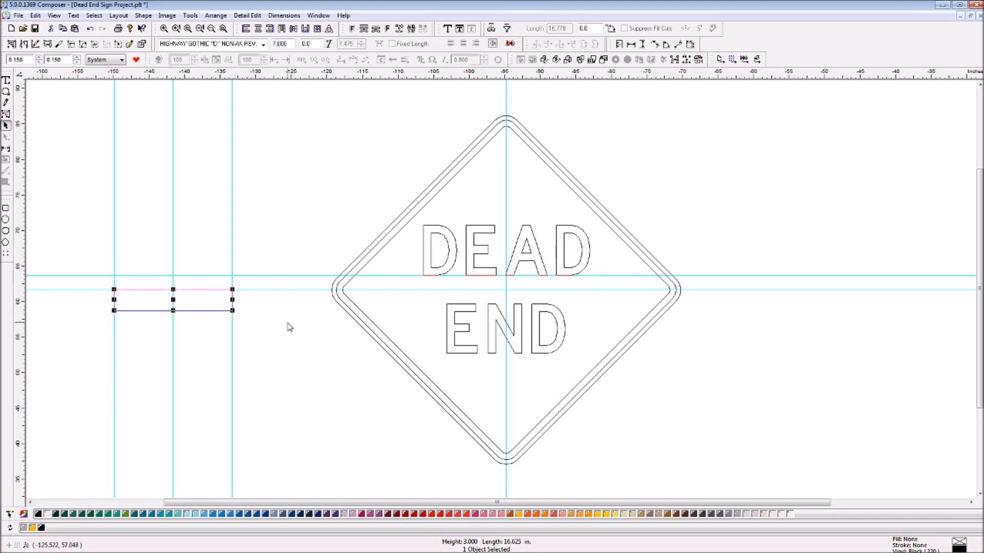
{"action": "left_click_drag", "start_coordinate": [193, 77], "coordinate": [214, 310]}
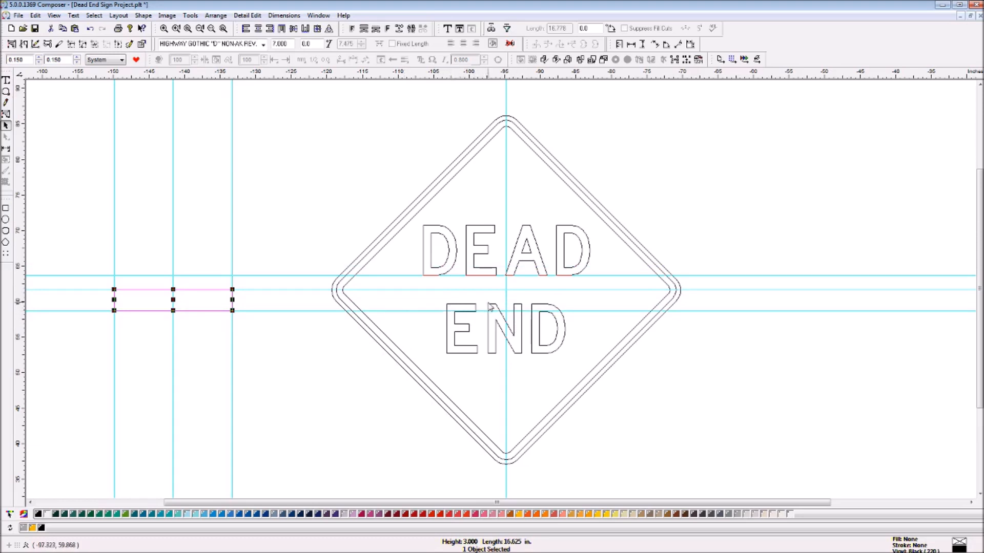
Move END down until the tops of its letters meet the guideline below the horizontal centre line
{"action": "left_click", "coordinate": [549, 303]}
{"action": "key", "text": "Down"}
{"action": "key", "text": "Down"}
{"action": "key", "text": "Down"}
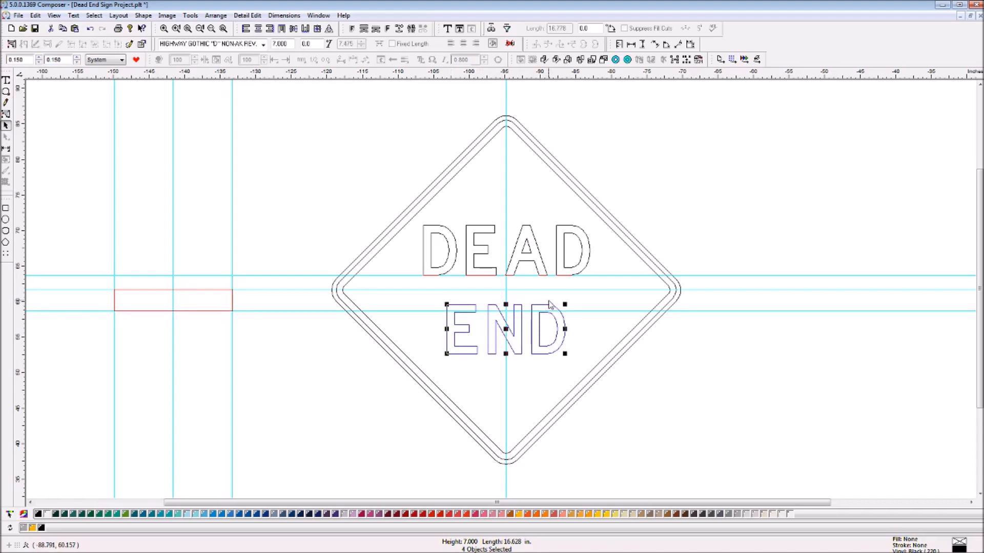
{"action": "left_click", "coordinate": [620, 296]}
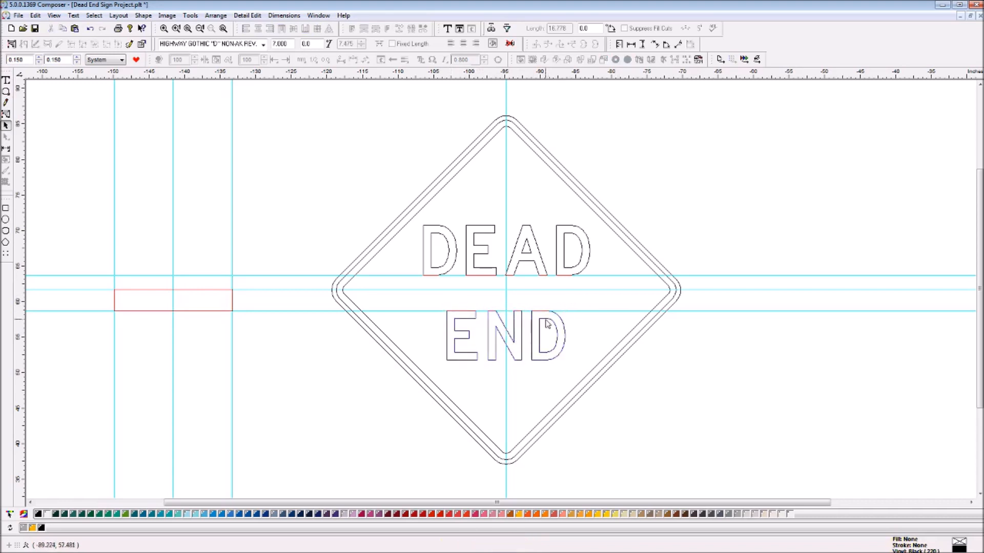
Check the placement of both words and preview the sign in filled colours before returning to the outline view
{"action": "left_click", "coordinate": [520, 322]}
{"action": "left_click", "coordinate": [533, 240]}
{"action": "left_click", "coordinate": [651, 225]}
{"action": "key", "text": "F8"}
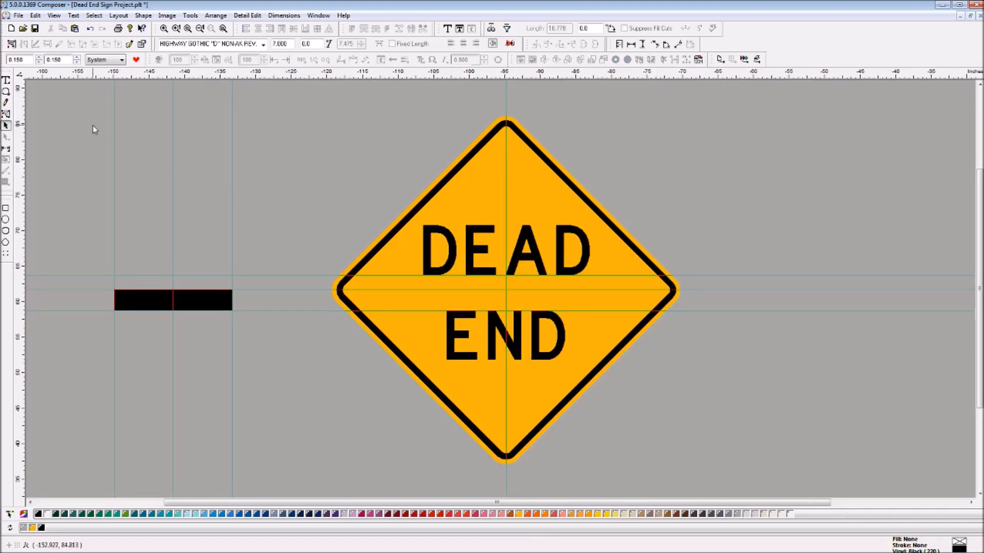
{"action": "key", "text": "F8"}
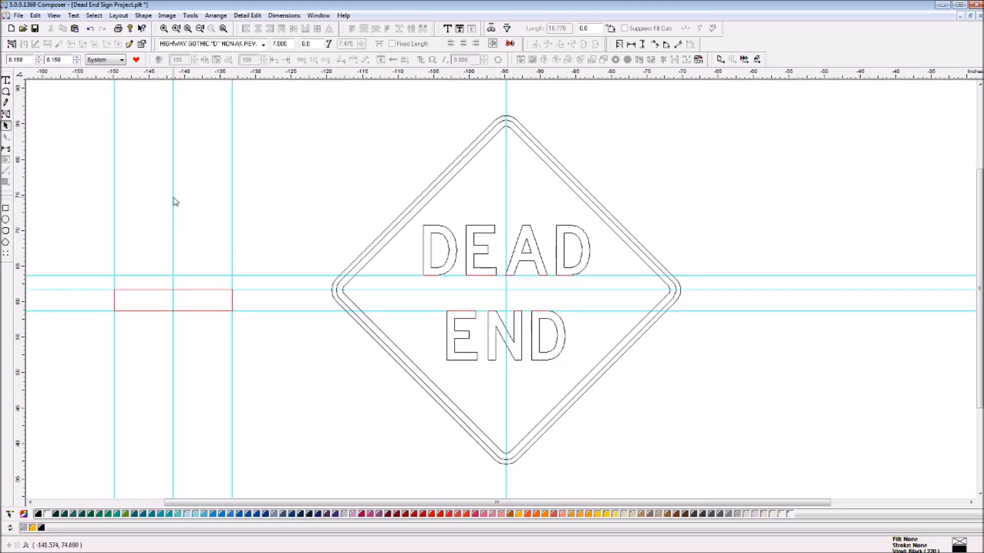
Shift the leftmost vertical guideline outwards and move the measuring bar up so it starts on the neighbouring vertical guideline
{"action": "left_click", "coordinate": [115, 304]}
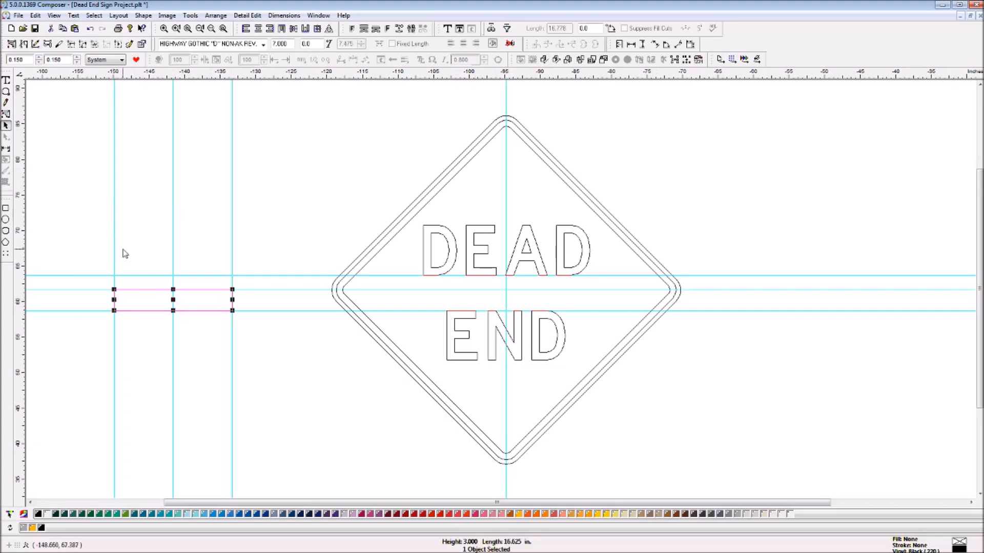
{"action": "left_click_drag", "start_coordinate": [114, 246], "coordinate": [173, 172]}
{"action": "left_click", "coordinate": [324, 163]}
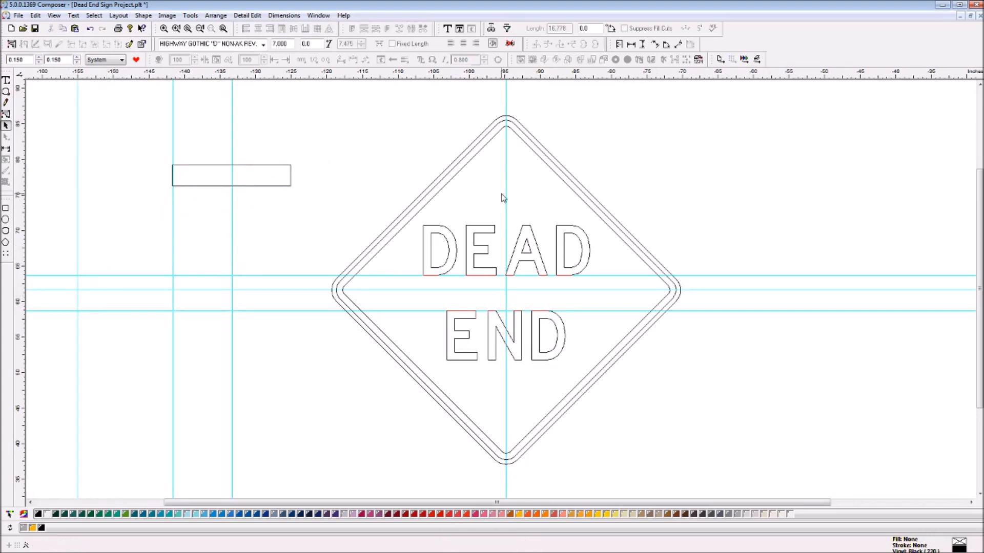
Look up dimension G for the 36-inch sign in the W14-1 specification and set the measuring bar's length to 11.375 inches
{"action": "mouse_move", "coordinate": [0, 123]}
{"action": "left_mouse_down"}
{"action": "mouse_move", "coordinate": [101, 120]}
{"action": "mouse_move", "coordinate": [348, 73]}
{"action": "left_mouse_up"}
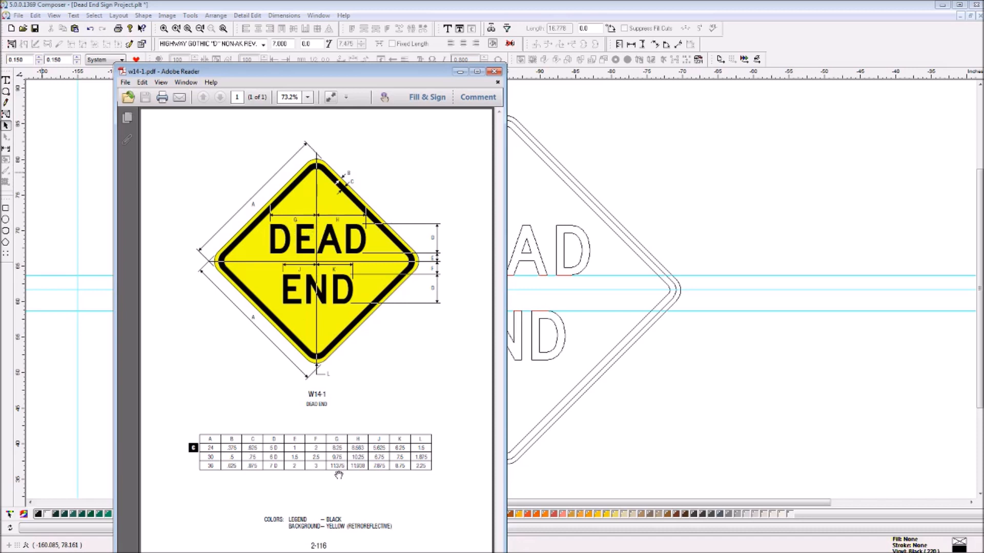
{"action": "left_click", "coordinate": [460, 71]}
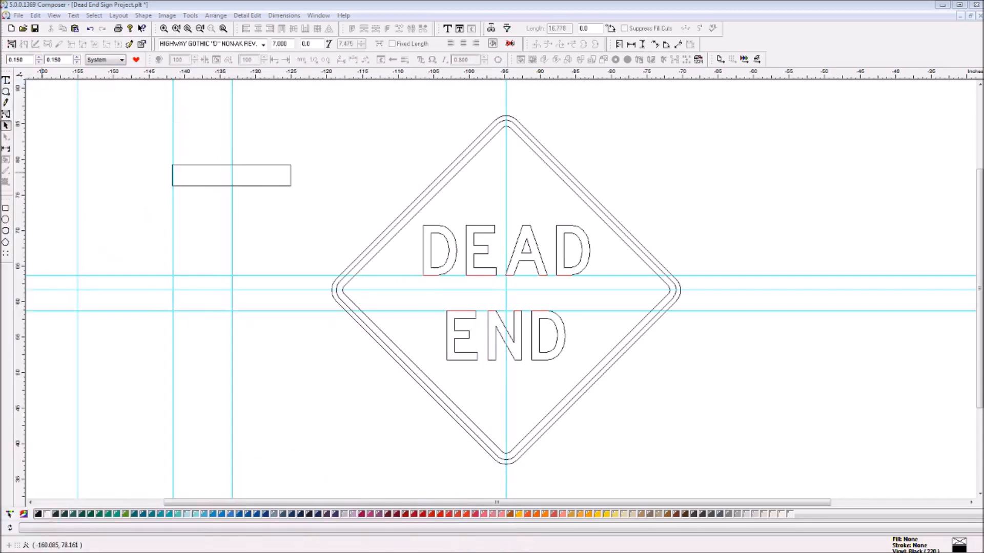
{"action": "double_click", "coordinate": [244, 167]}
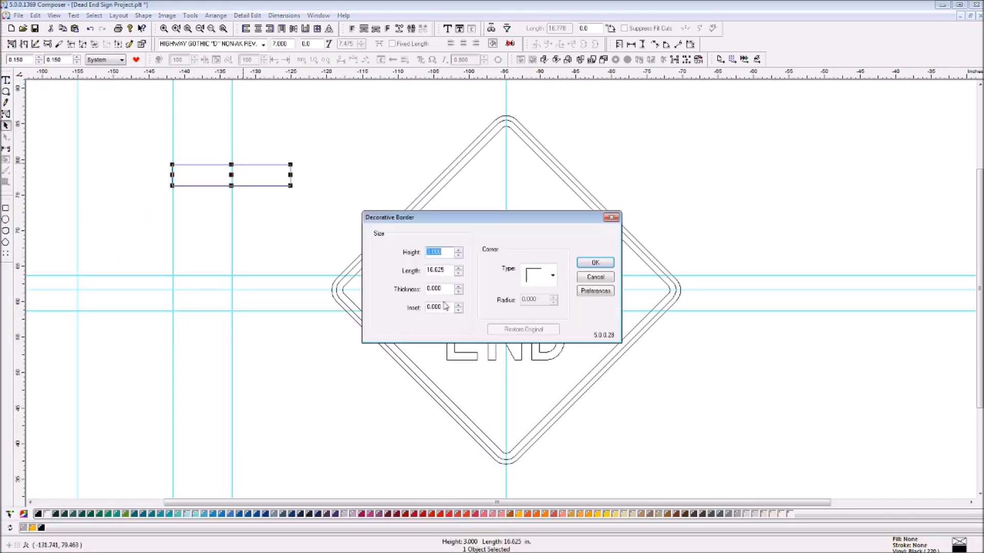
{"action": "key", "text": "Tab"}
{"action": "type", "text": "11"}
{"action": "left_click", "coordinate": [594, 263]}
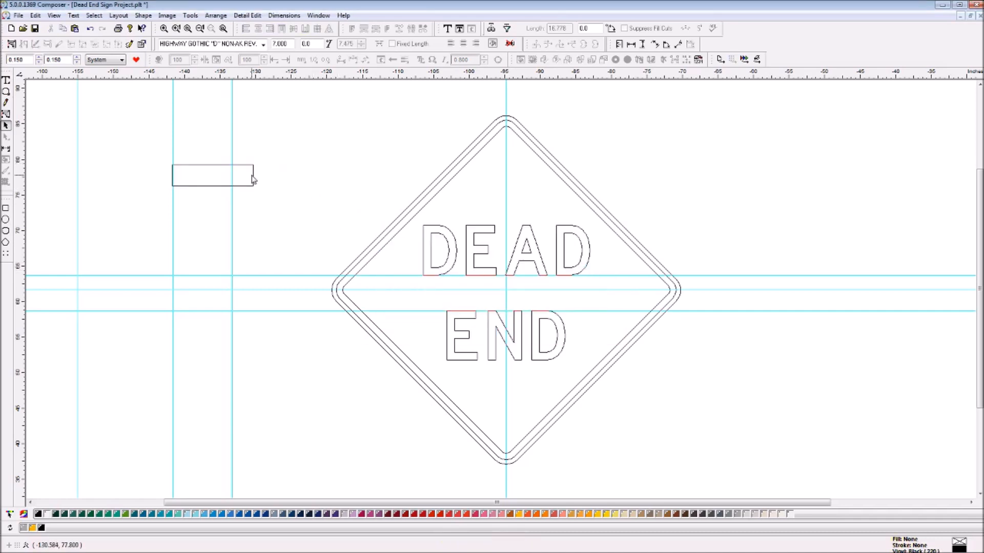
Place the measuring bar over DEAD with its right end on the vertical centre guideline and nudge DEAD right to meet its left end
{"action": "left_click_drag", "start_coordinate": [248, 168], "coordinate": [503, 244]}
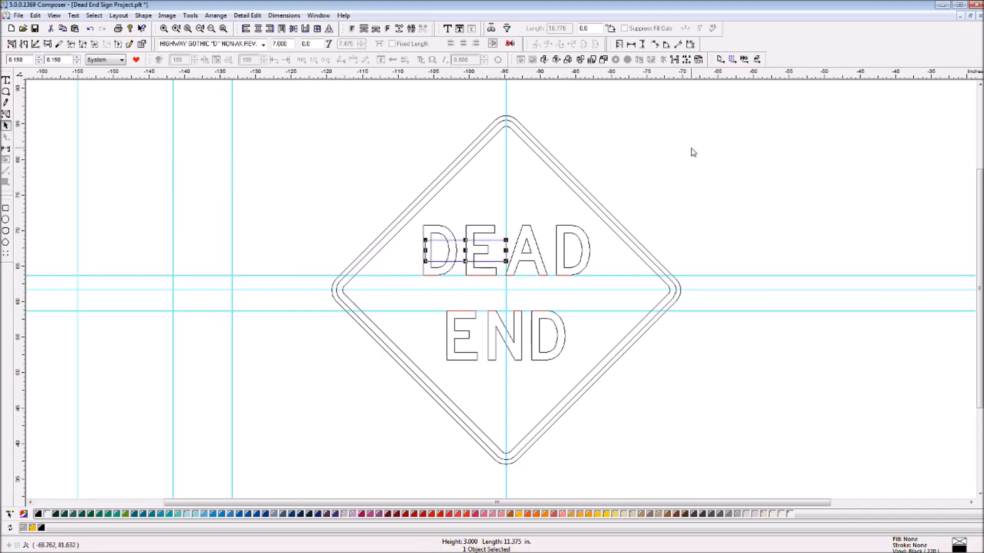
{"action": "left_click", "coordinate": [644, 202]}
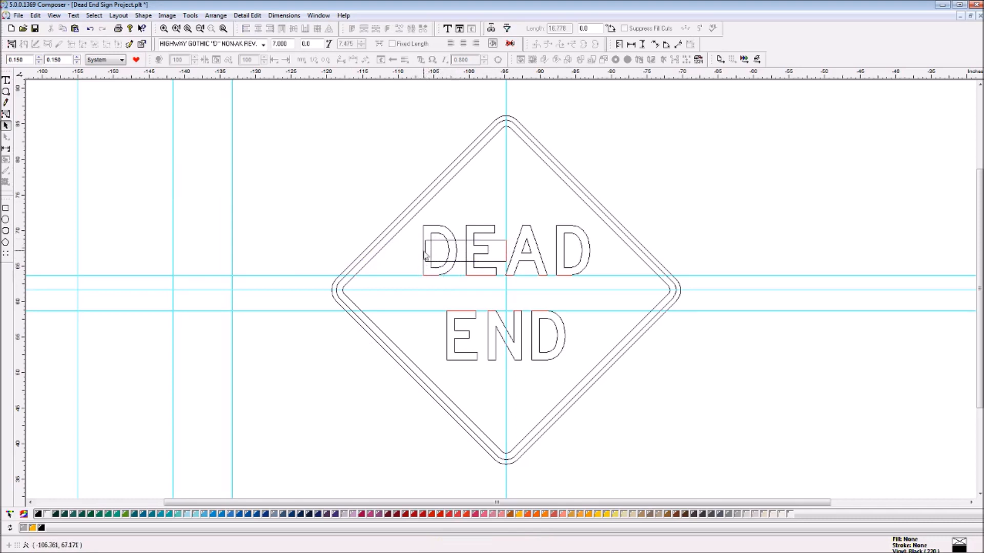
{"action": "left_click", "coordinate": [423, 272]}
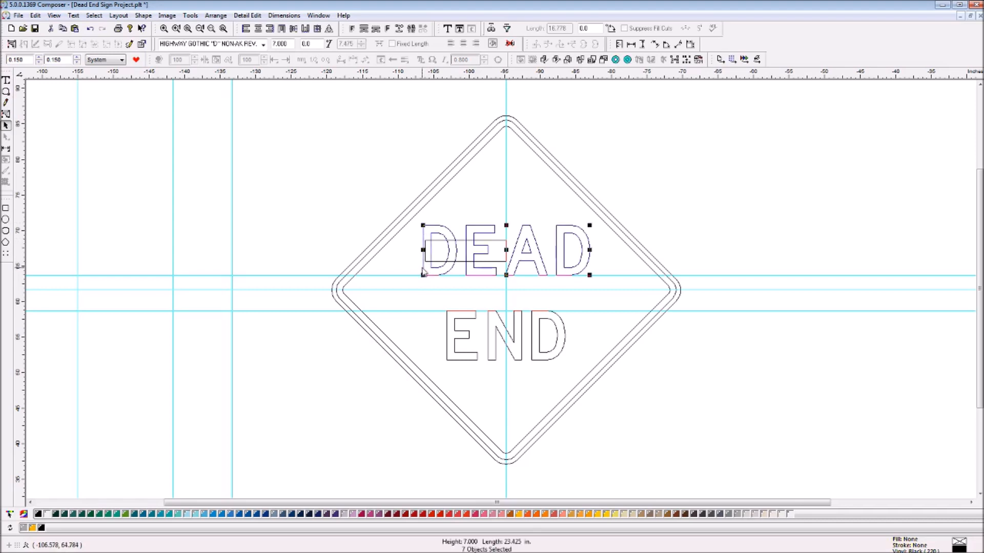
{"action": "key", "text": "Right"}
{"action": "key", "text": "Right"}
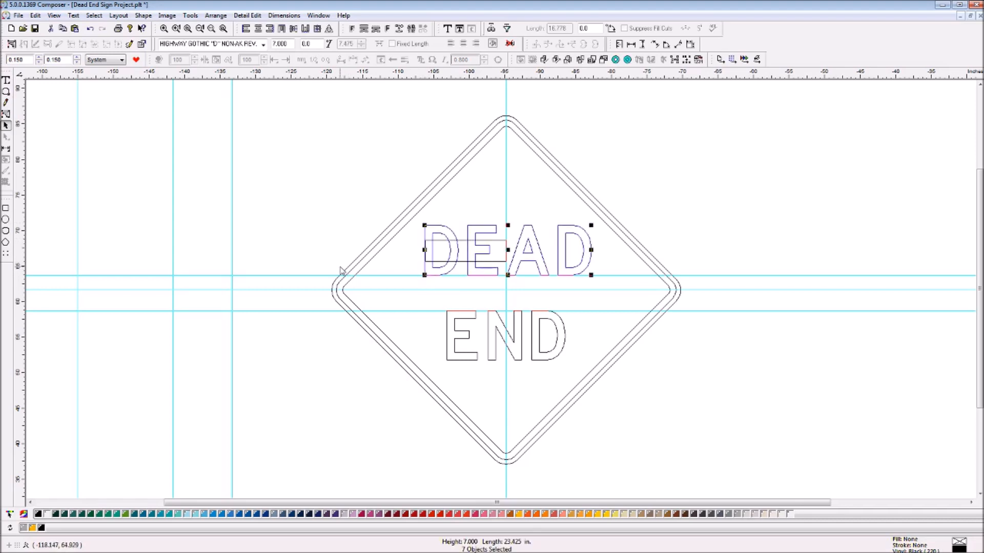
{"action": "left_click", "coordinate": [478, 189]}
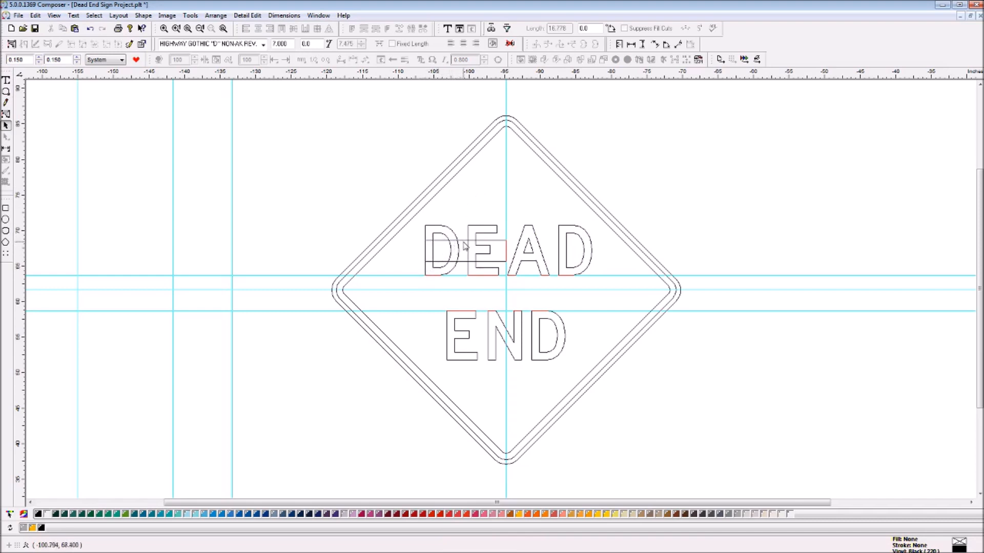
Move the measuring bar below DEAD, look up dimension J for the 36-inch sign, and set the bar's length to 7.875 inches
{"action": "left_click_drag", "start_coordinate": [464, 245], "coordinate": [467, 295]}
{"action": "left_click_drag", "start_coordinate": [0, 118], "coordinate": [390, 63]}
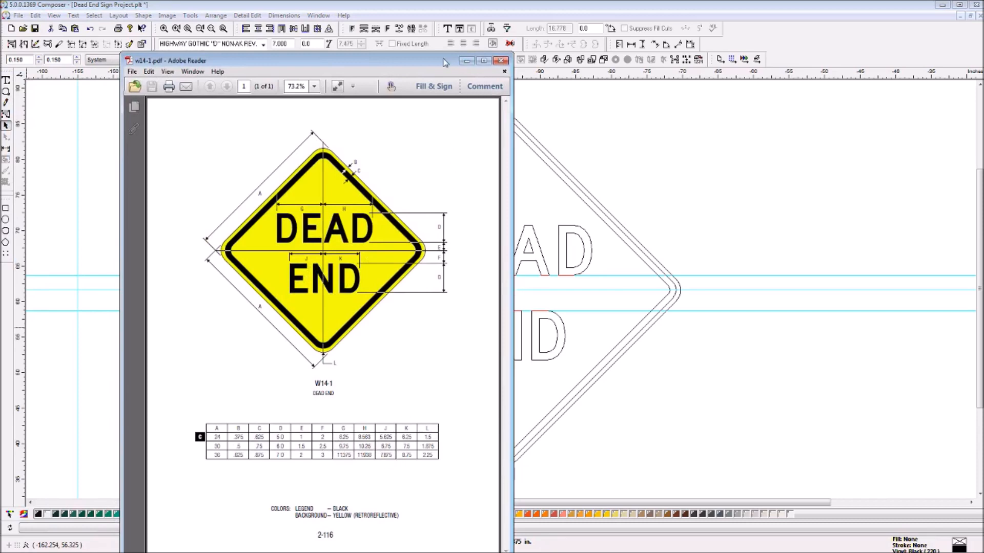
{"action": "left_click", "coordinate": [465, 62]}
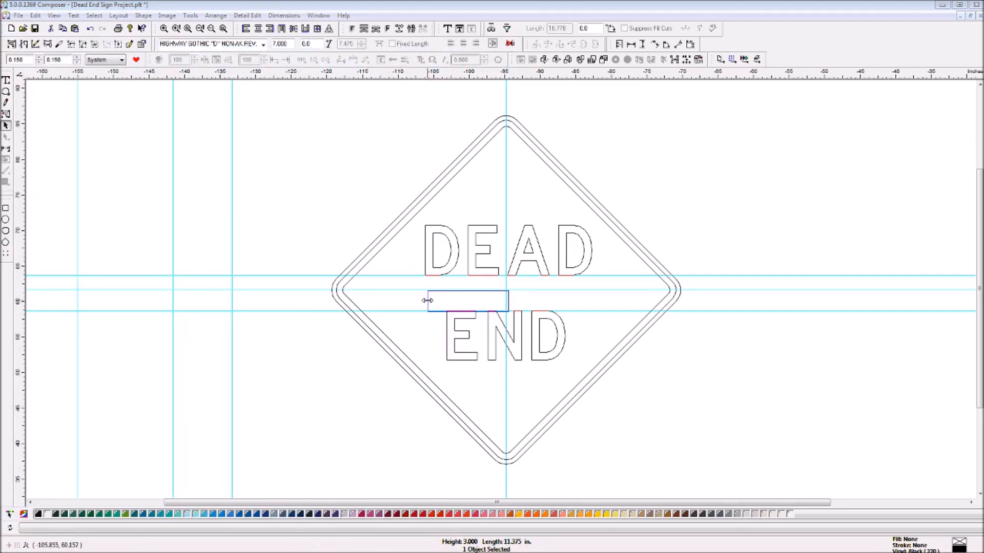
{"action": "double_click", "coordinate": [453, 291]}
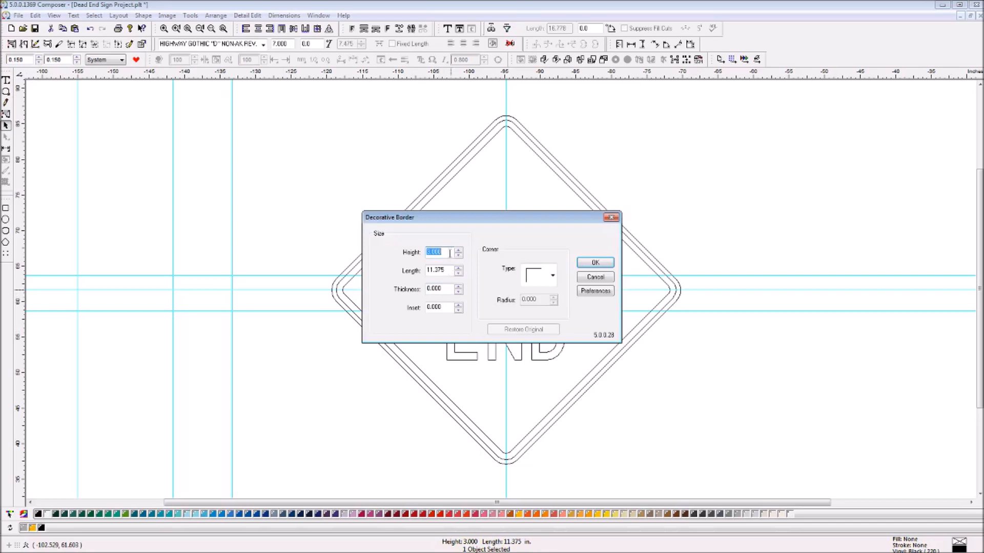
{"action": "double_click", "coordinate": [449, 271]}
{"action": "type", "text": "7"}
{"action": "left_click", "coordinate": [589, 263]}
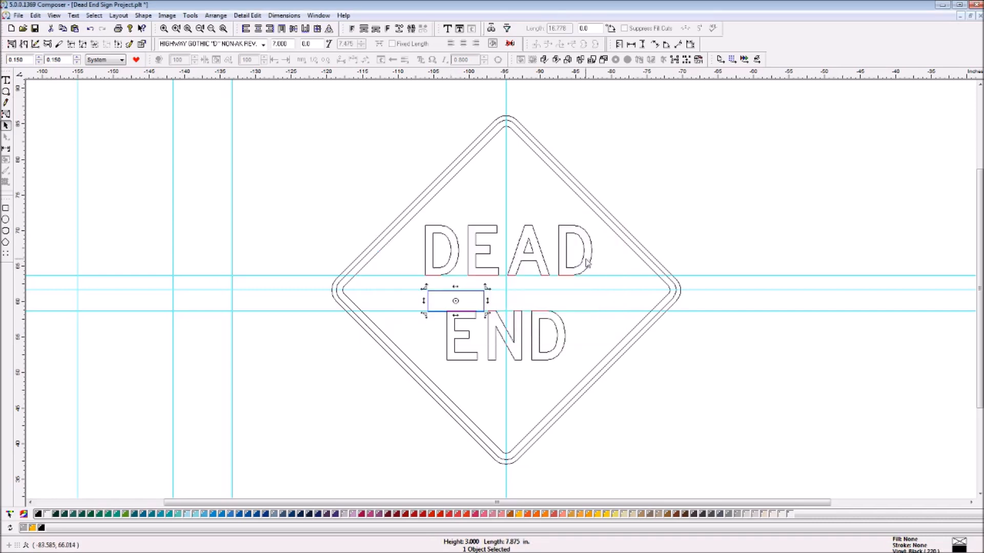
Place the measuring bar over END with its right end on the vertical centre guideline and nudge END right to meet its left end
{"action": "left_click_drag", "start_coordinate": [476, 293], "coordinate": [504, 322]}
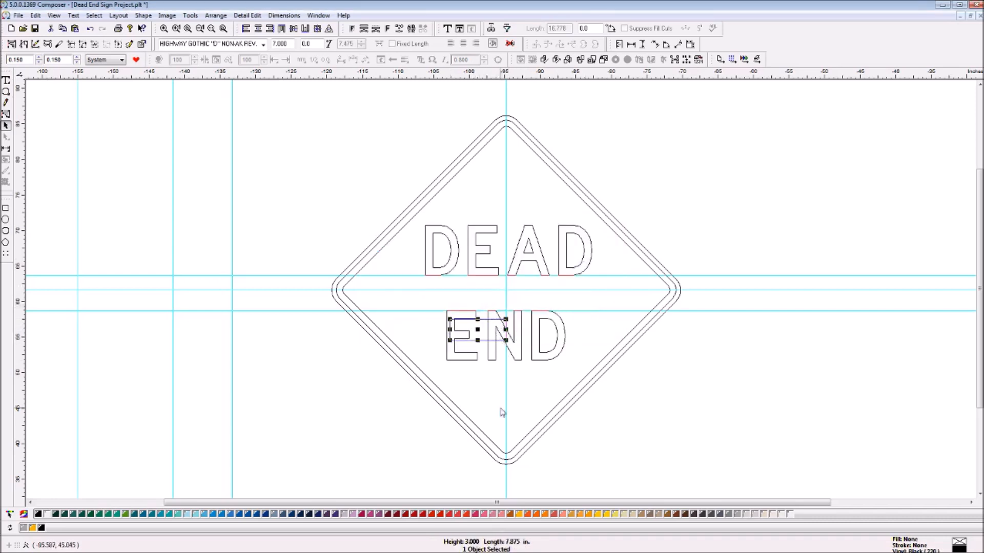
{"action": "left_click", "coordinate": [582, 316]}
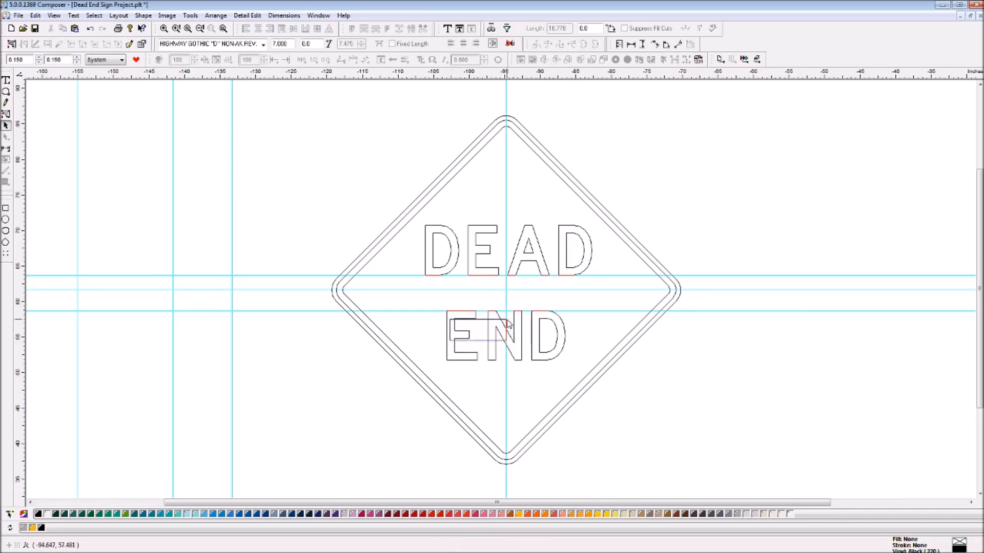
{"action": "left_click", "coordinate": [451, 330]}
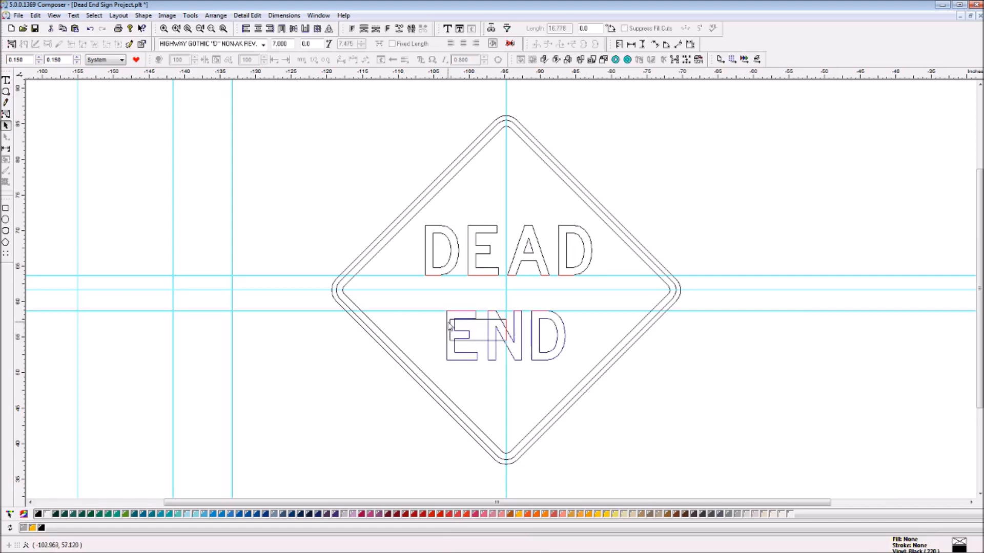
{"action": "key", "text": "Right"}
{"action": "key", "text": "Right"}
{"action": "key", "text": "Right"}
{"action": "key", "text": "Right"}
{"action": "key", "text": "Right"}
{"action": "key", "text": "Right"}
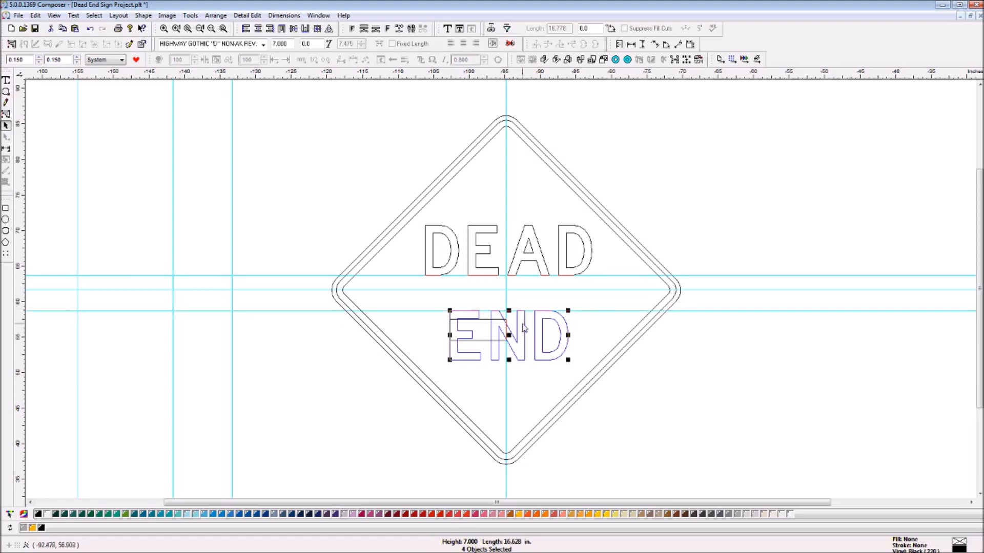
Move the measuring bar off the sign, look up dimension H in the W14-1 specification, and set the bar's length to 11.938 inches
{"action": "left_click_drag", "start_coordinate": [484, 343], "coordinate": [226, 193]}
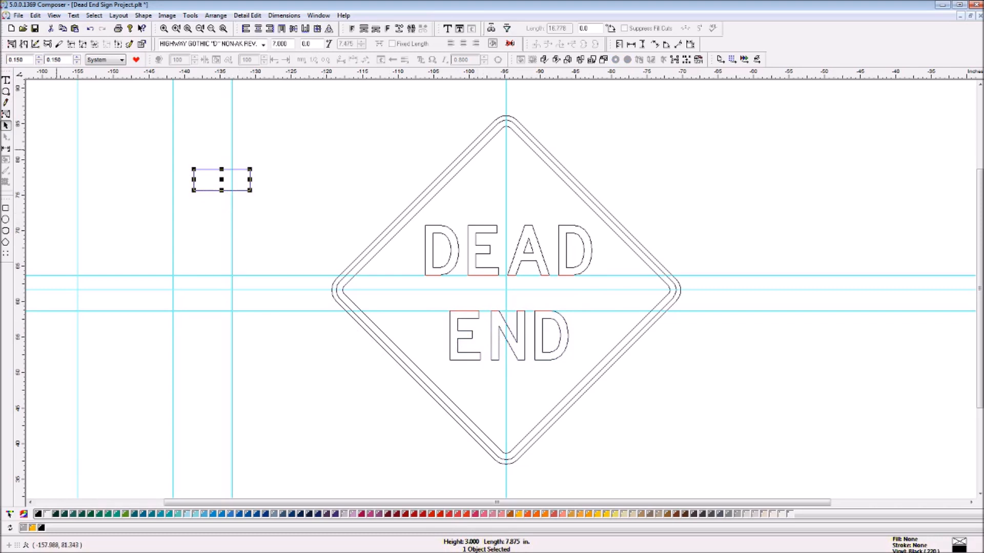
{"action": "left_click_drag", "start_coordinate": [0, 54], "coordinate": [223, 55]}
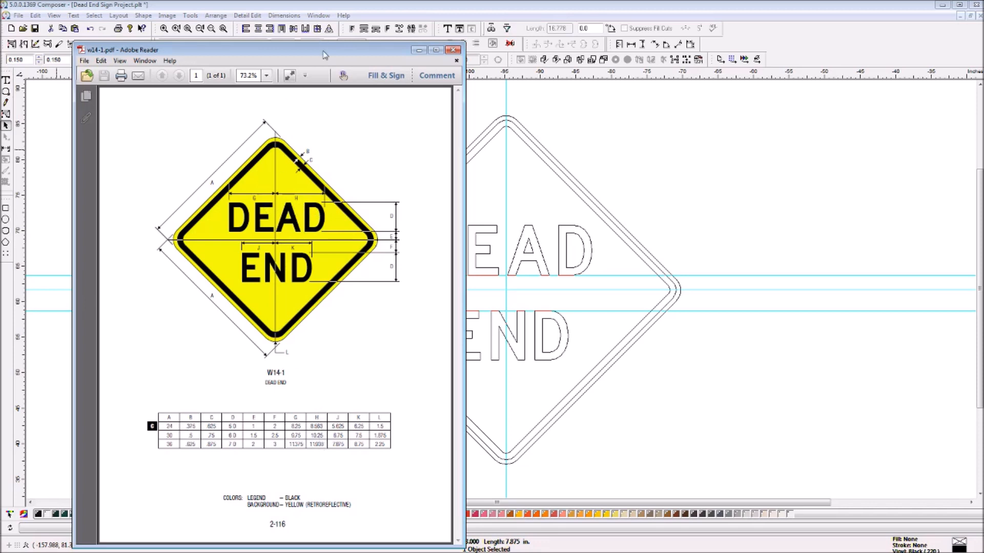
{"action": "left_click_drag", "start_coordinate": [324, 55], "coordinate": [0, 55]}
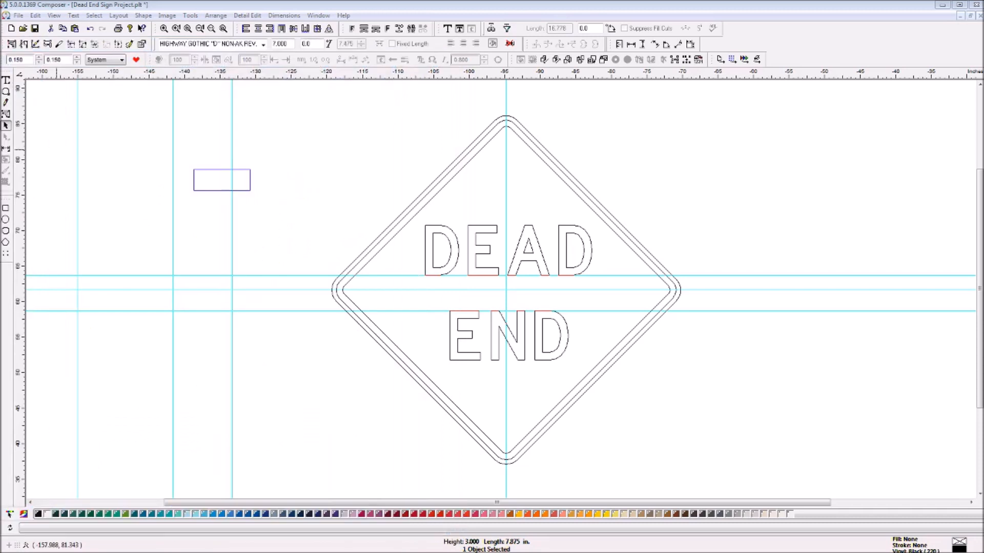
{"action": "left_click", "coordinate": [250, 179]}
{"action": "left_click", "coordinate": [215, 257]}
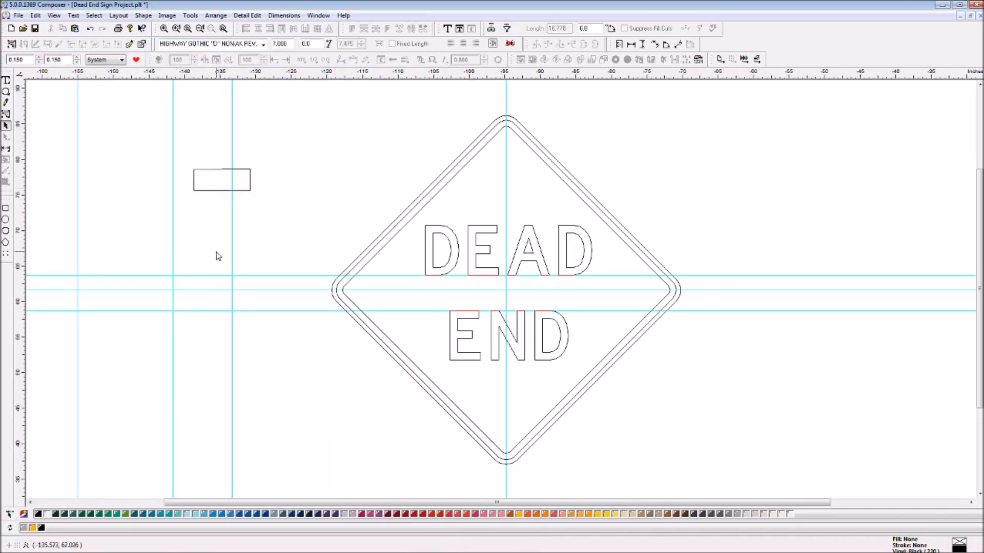
{"action": "double_click", "coordinate": [228, 170]}
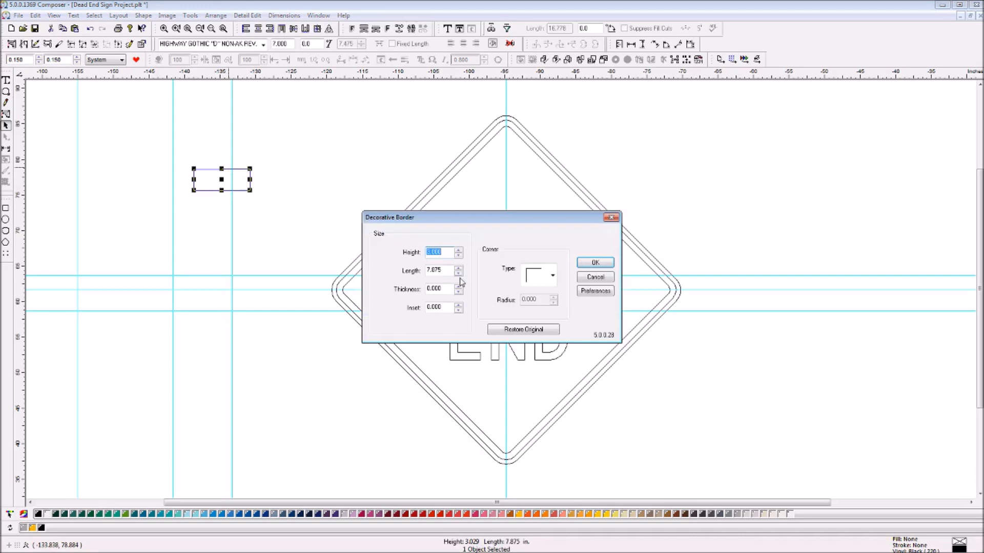
{"action": "double_click", "coordinate": [447, 271]}
{"action": "type", "text": "11.938"}
{"action": "left_click", "coordinate": [596, 263]}
{"action": "left_click", "coordinate": [810, 204]}
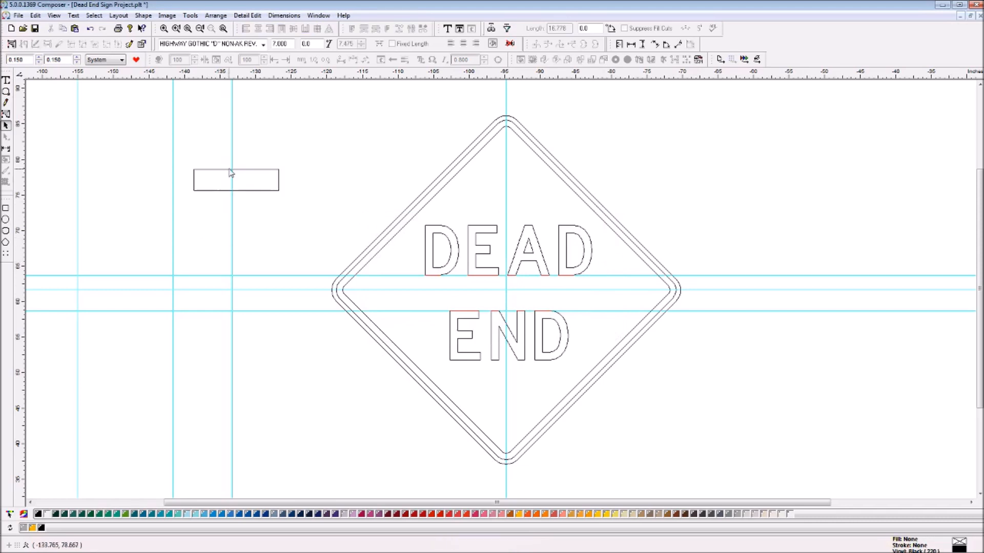
Check DEAD's right edge with the measuring bar starting at the vertical centre guideline, and move the bar straight down over END
{"action": "left_click_drag", "start_coordinate": [253, 170], "coordinate": [566, 241]}
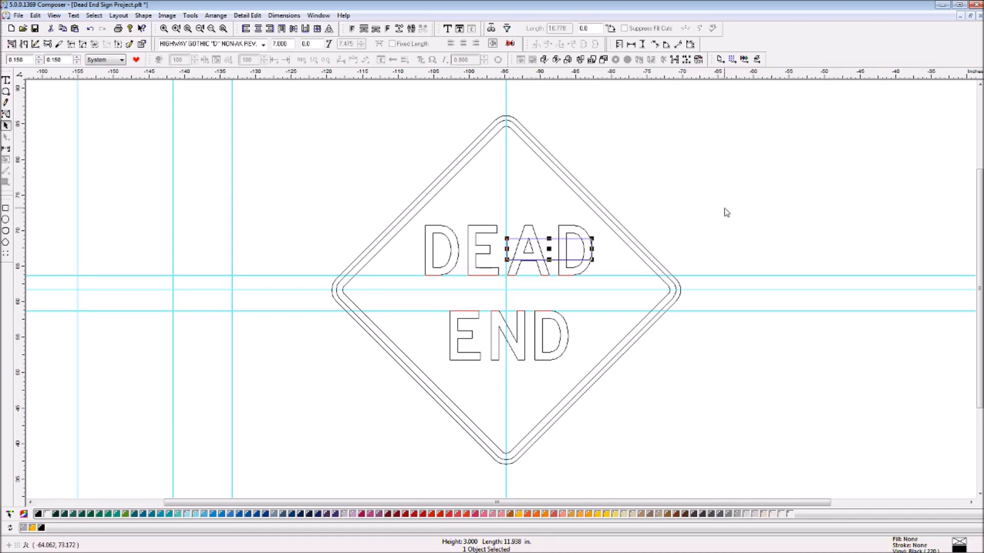
{"action": "left_click", "coordinate": [726, 212]}
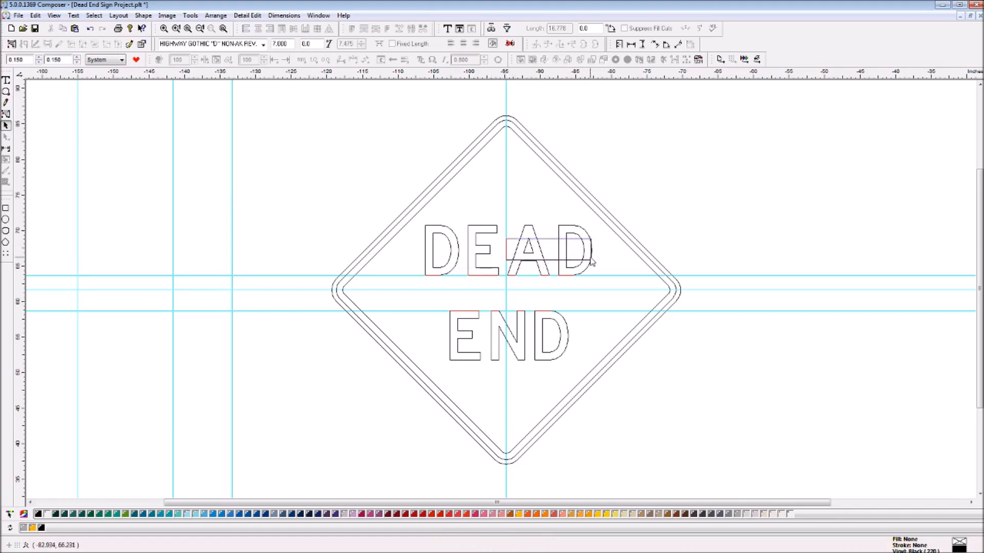
{"action": "left_click_drag", "start_coordinate": [552, 241], "coordinate": [550, 327]}
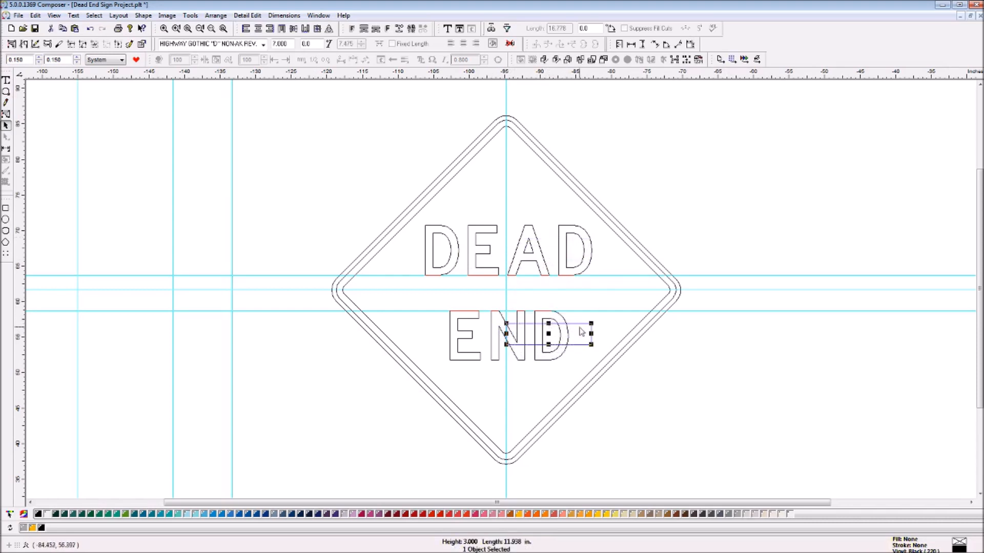
{"action": "left_click", "coordinate": [613, 327]}
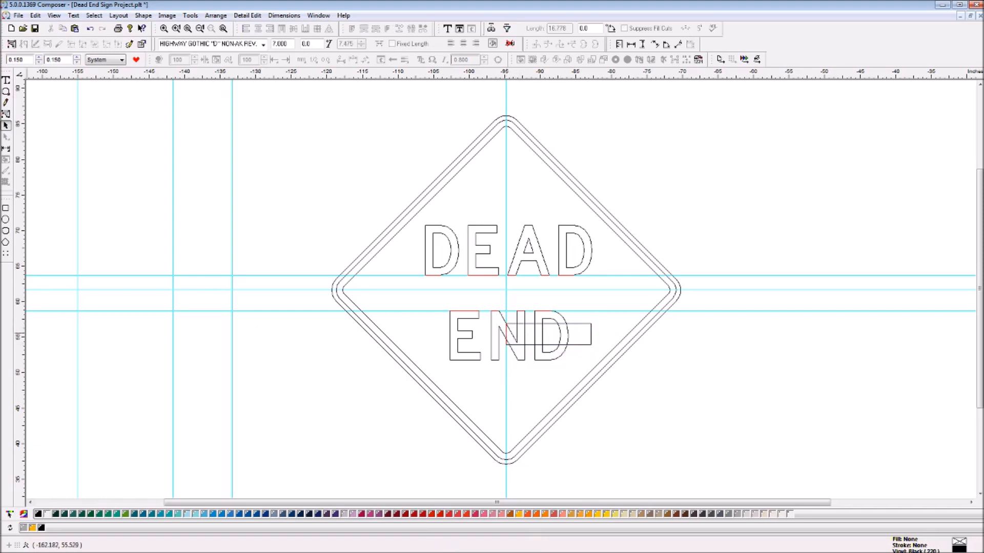
Look up dimension K in the W14-1 specification and set the measuring bar's length to 8.75 inches to check END's right edge
{"action": "left_click_drag", "start_coordinate": [1, 113], "coordinate": [397, 46]}
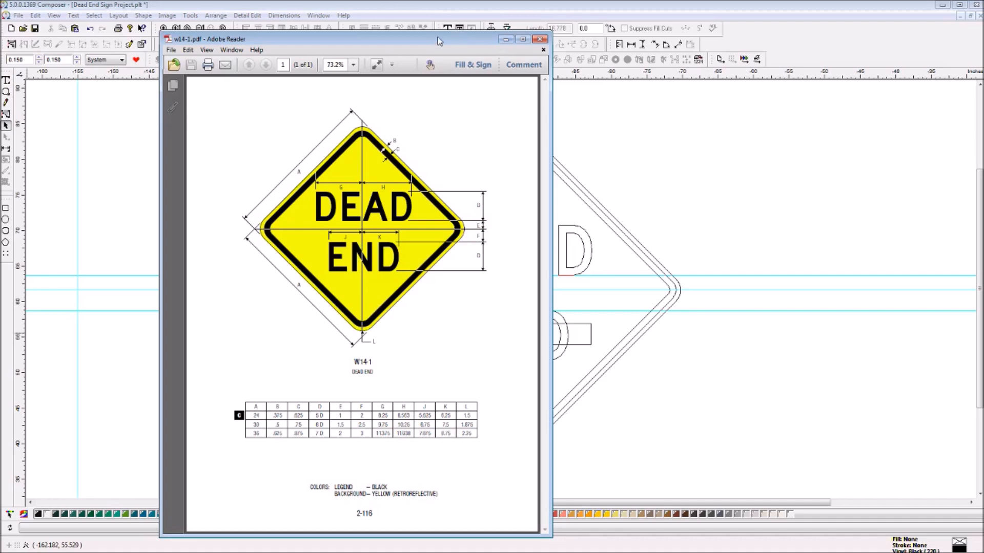
{"action": "left_click", "coordinate": [505, 39]}
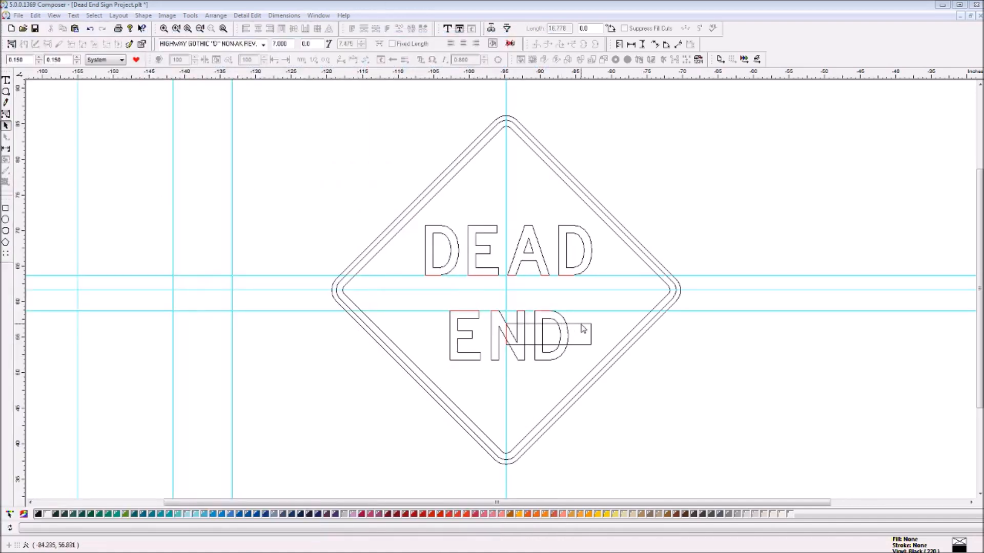
{"action": "double_click", "coordinate": [581, 324]}
{"action": "key", "text": "Tab"}
{"action": "type", "text": "6"}
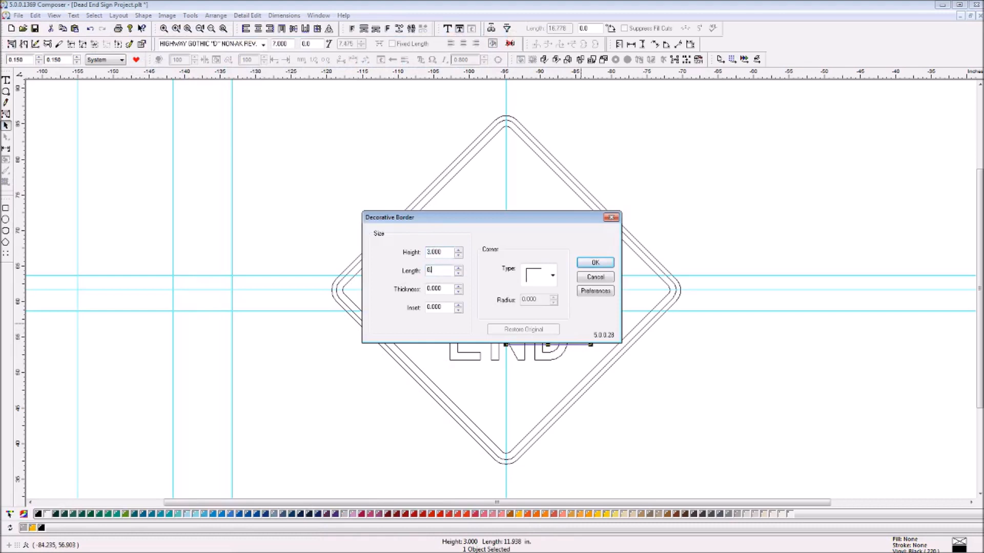
{"action": "left_click", "coordinate": [595, 262]}
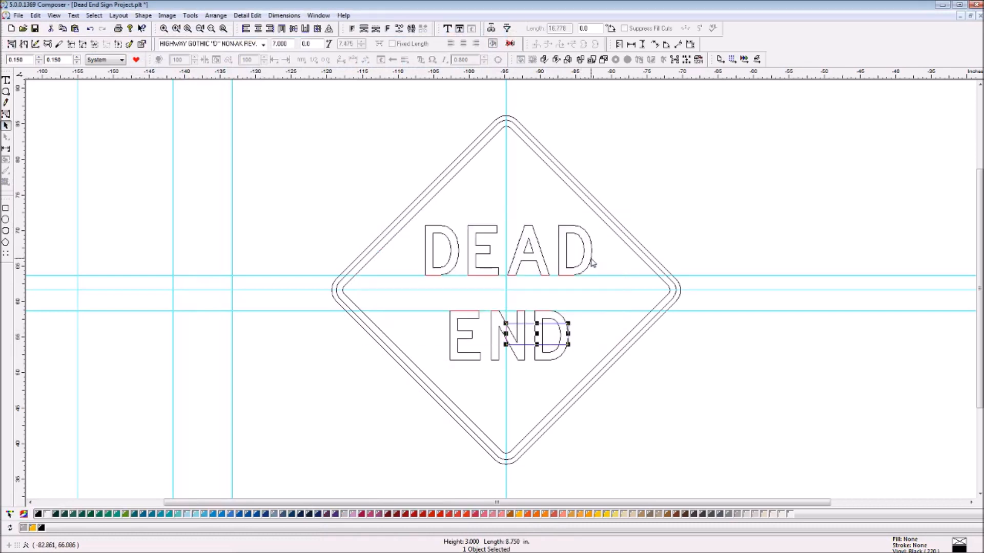
{"action": "left_click", "coordinate": [608, 341]}
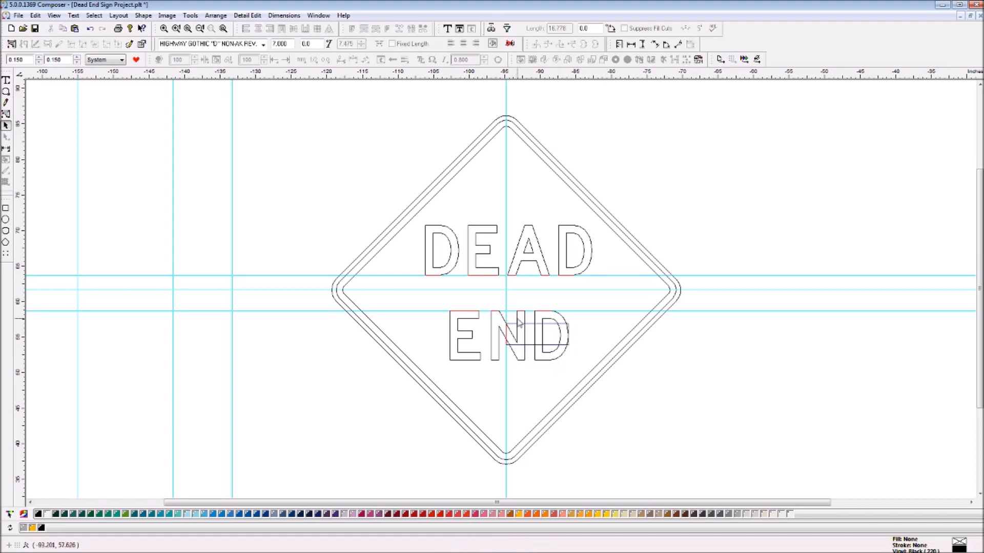
Delete the measuring bar and remove the three horizontal guidelines from the drawing
{"action": "left_click_drag", "start_coordinate": [534, 329], "coordinate": [100, 188]}
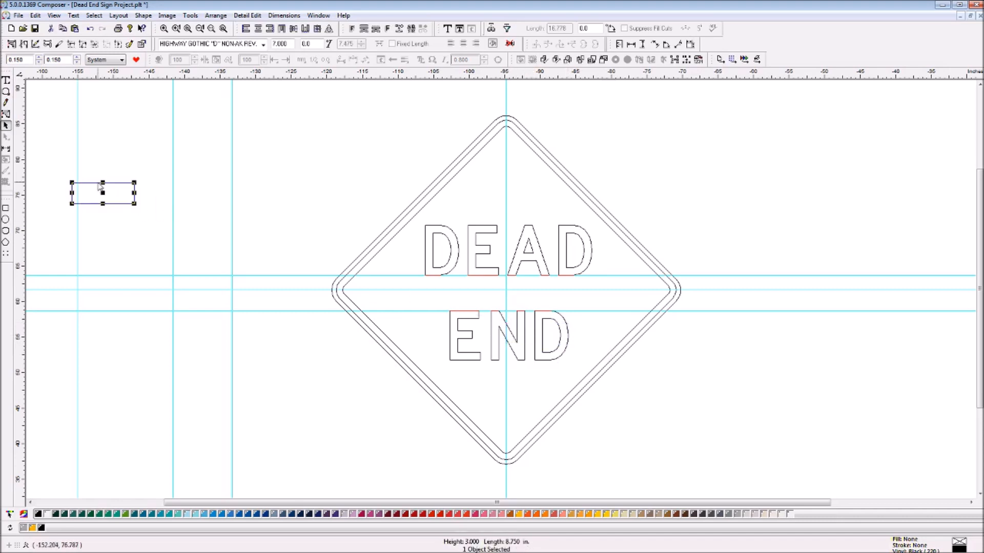
{"action": "key", "text": "Delete"}
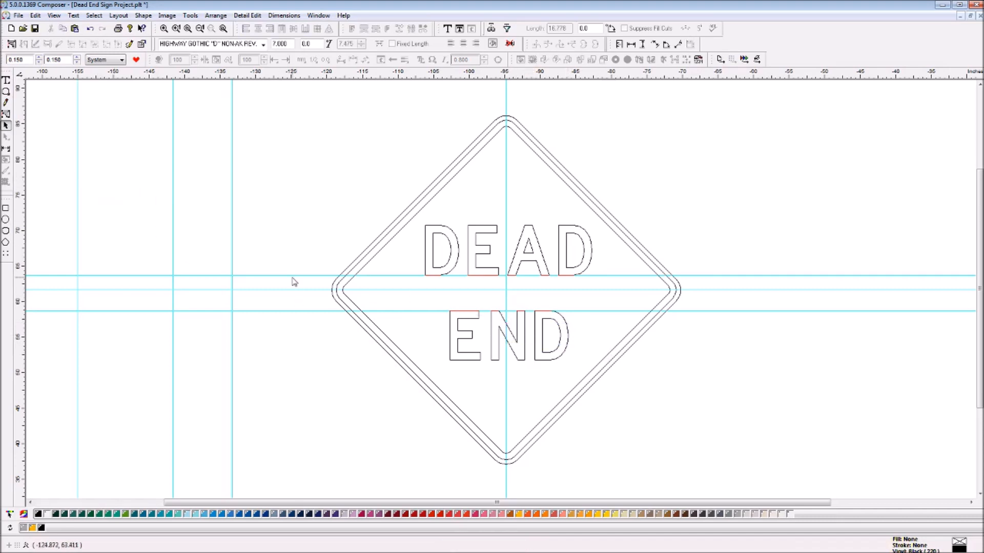
{"action": "left_click_drag", "start_coordinate": [293, 276], "coordinate": [280, 57]}
{"action": "left_click_drag", "start_coordinate": [310, 290], "coordinate": [289, 47]}
{"action": "left_click_drag", "start_coordinate": [276, 311], "coordinate": [282, 72]}
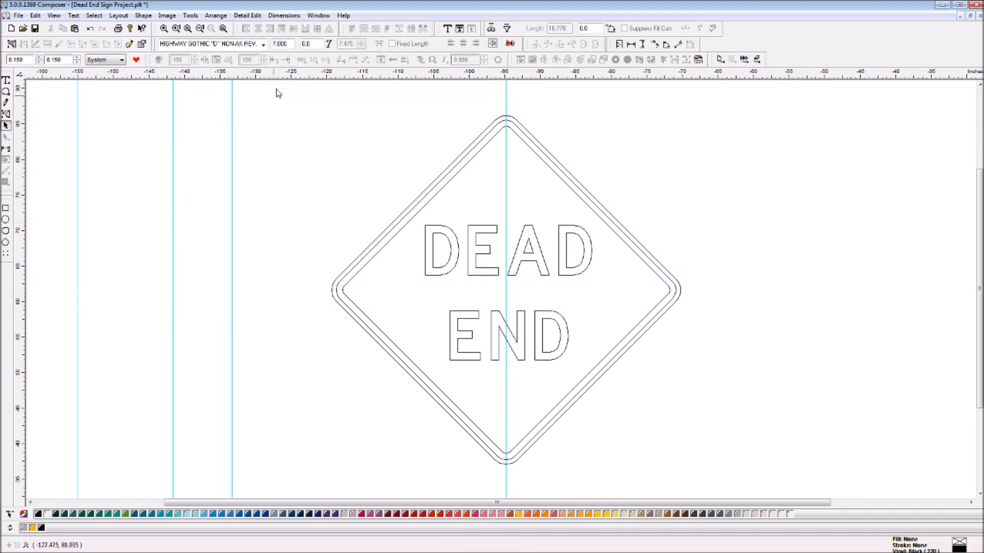
Remove all four vertical guidelines, including the one through the sign's centre
{"action": "left_click_drag", "start_coordinate": [231, 160], "coordinate": [28, 267]}
{"action": "left_click_drag", "start_coordinate": [78, 191], "coordinate": [6, 267]}
{"action": "left_click_drag", "start_coordinate": [30, 324], "coordinate": [19, 341]}
{"action": "left_click_drag", "start_coordinate": [172, 303], "coordinate": [28, 362]}
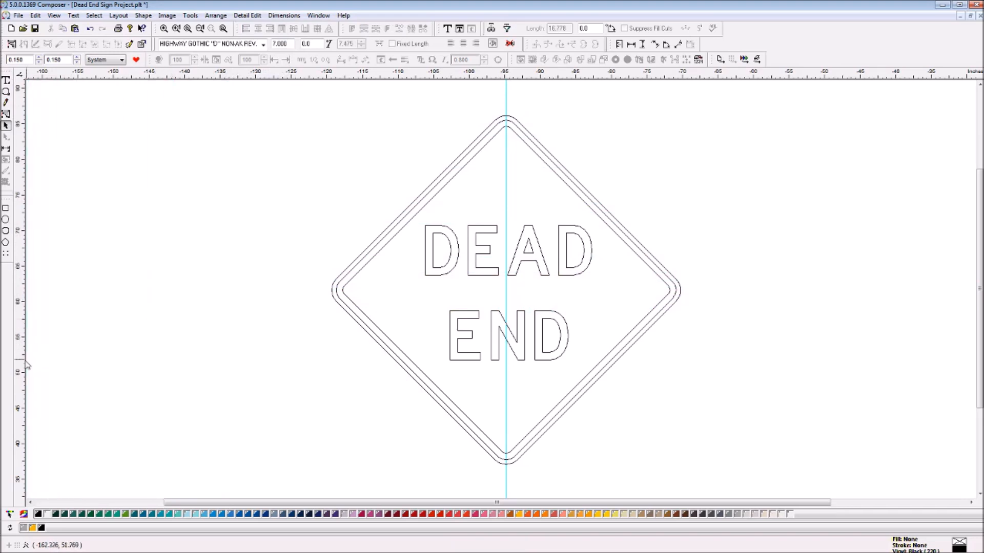
{"action": "left_click_drag", "start_coordinate": [509, 197], "coordinate": [14, 269]}
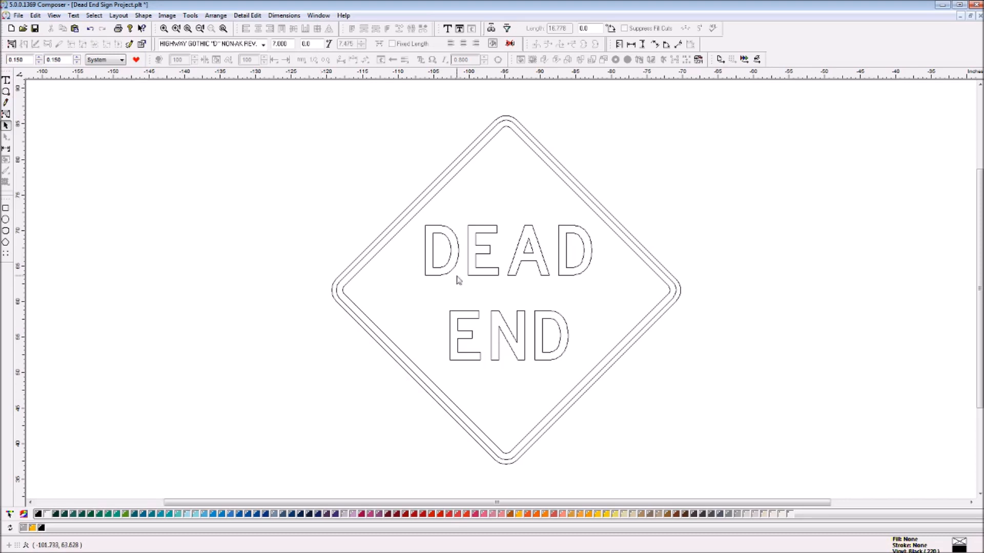
Select the two inner diamond outlines that form the border and turn Combine On for them
{"action": "left_click", "coordinate": [477, 159]}
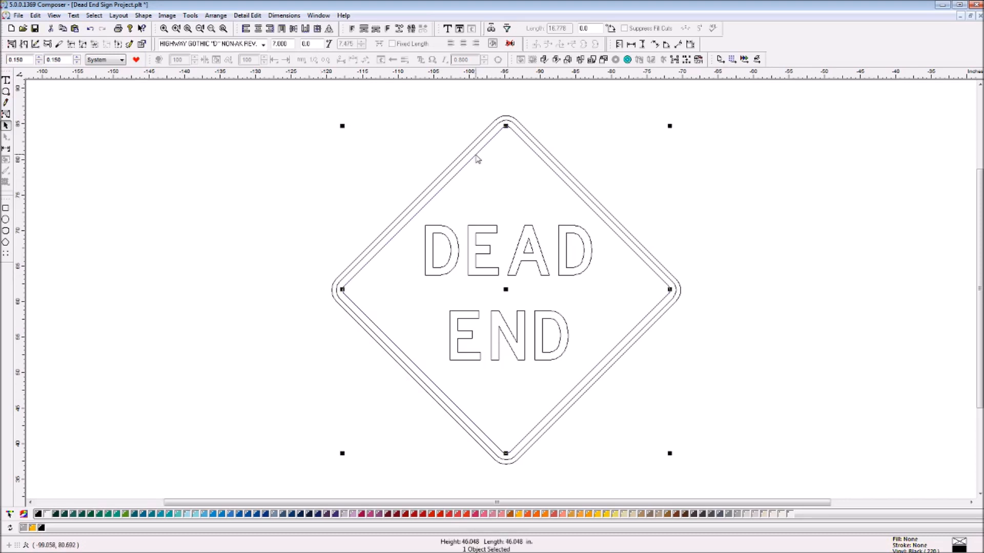
{"action": "left_click", "coordinate": [478, 148], "text": "shift"}
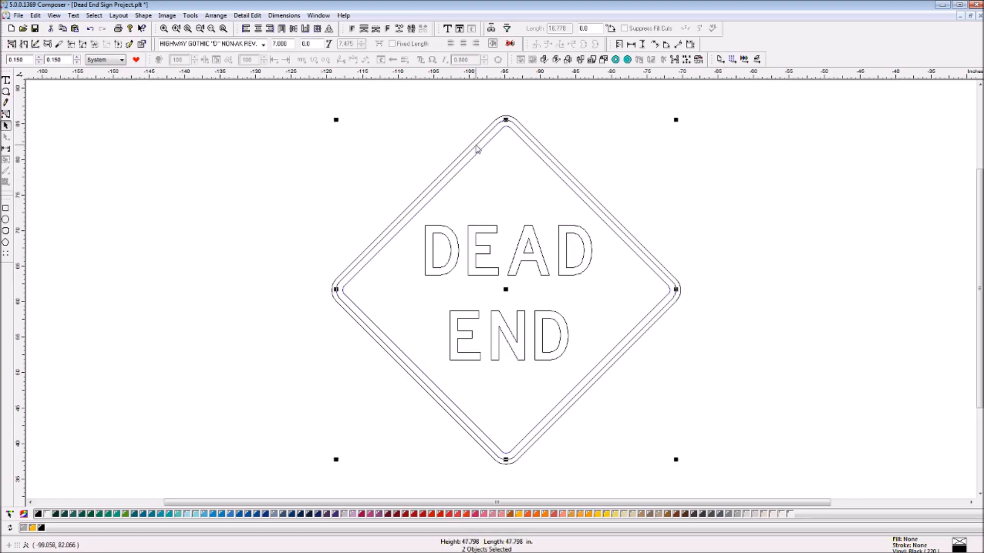
{"action": "left_click", "coordinate": [216, 15]}
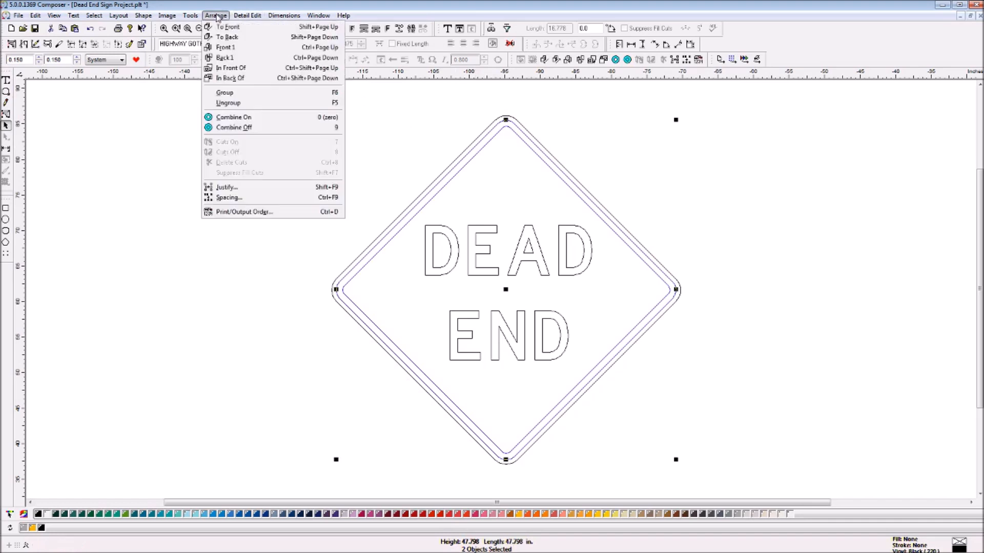
{"action": "left_click", "coordinate": [224, 92]}
{"action": "left_click", "coordinate": [216, 15]}
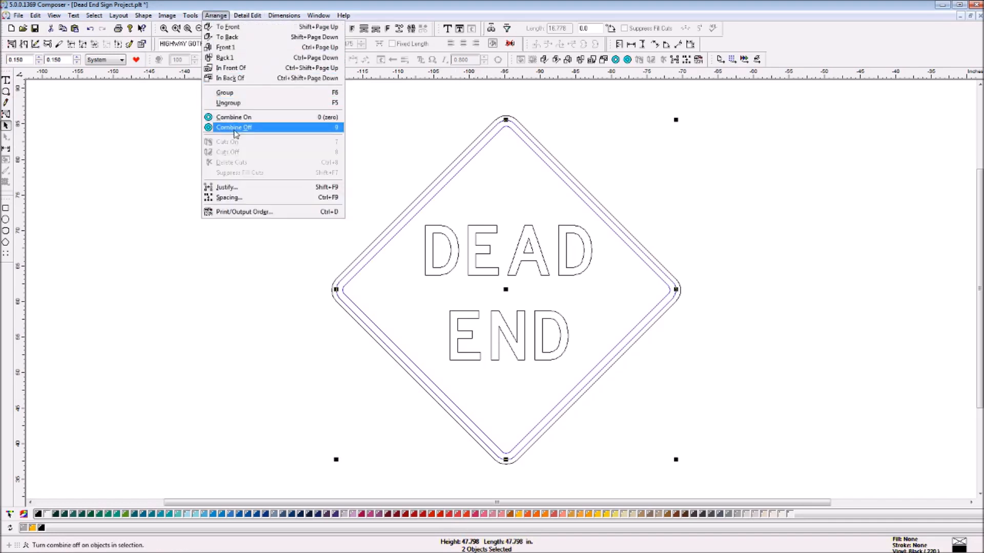
{"action": "left_click", "coordinate": [233, 116]}
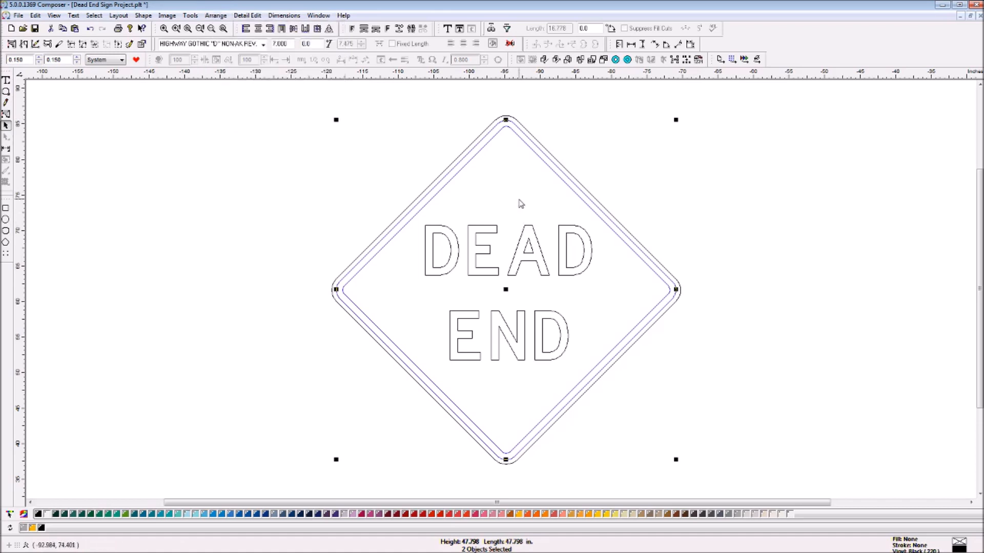
Add DEAD and END to the selected border outlines, combine them all, and preview the sign filled
{"action": "left_click", "coordinate": [526, 229], "text": "shift"}
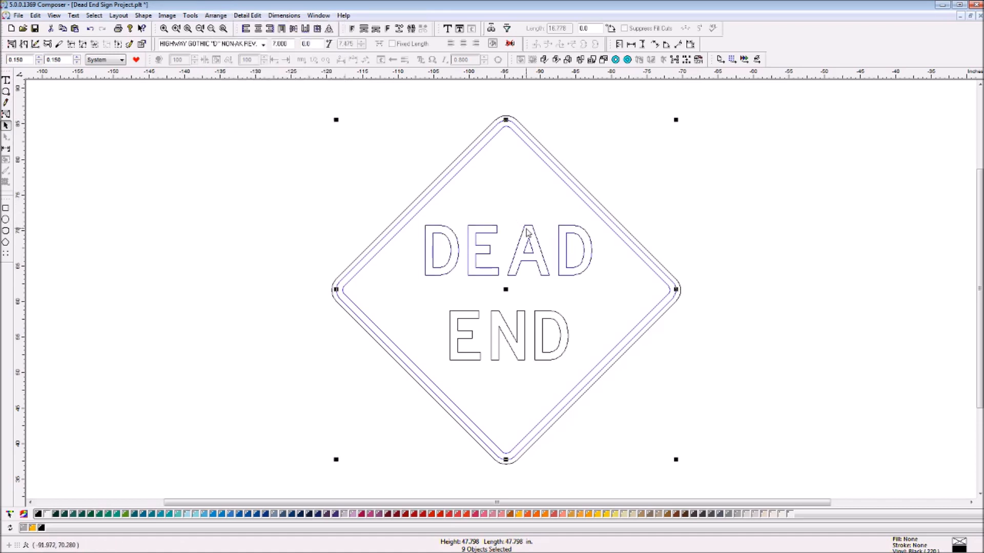
{"action": "left_click", "coordinate": [545, 316], "text": "shift"}
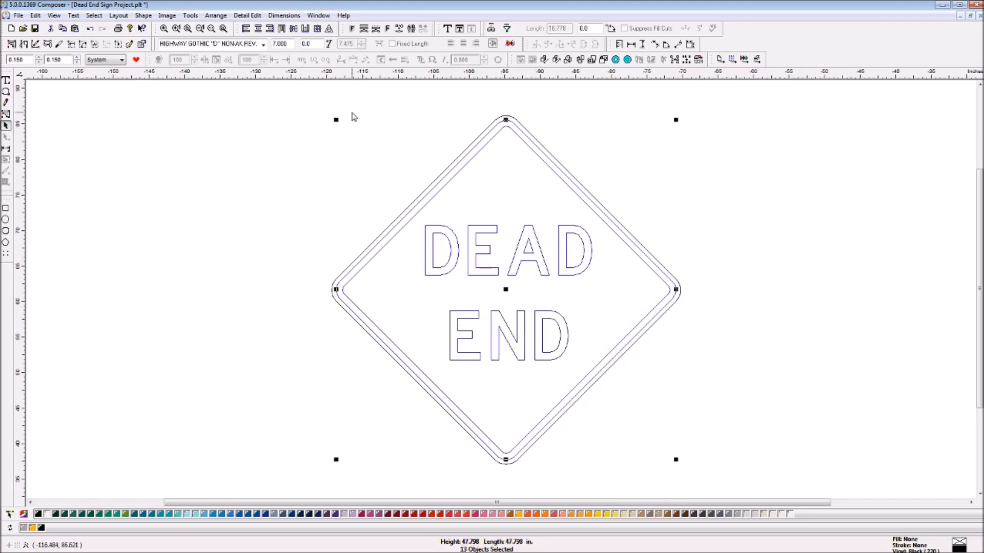
{"action": "left_click", "coordinate": [634, 166]}
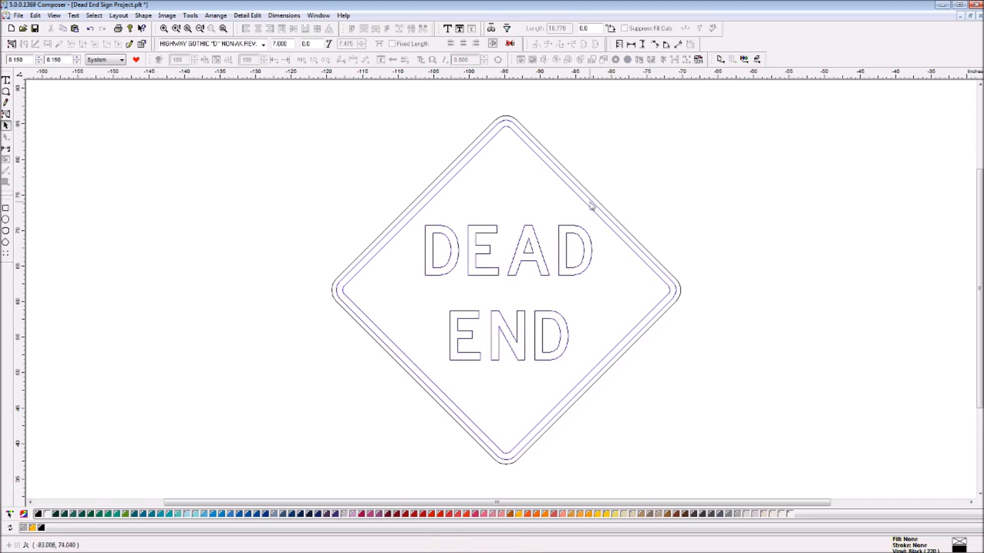
{"action": "key", "text": "ctrl+a"}
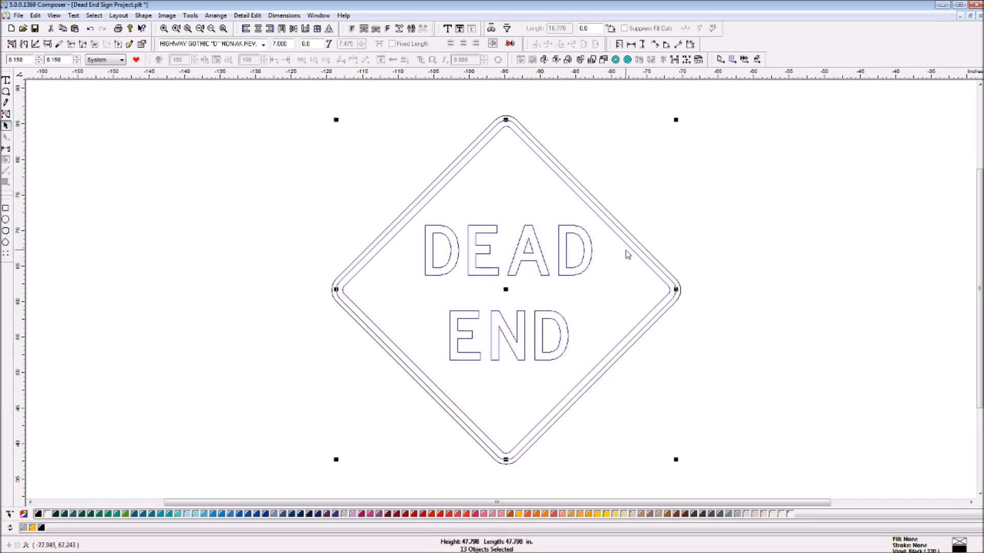
{"action": "key", "text": "F9"}
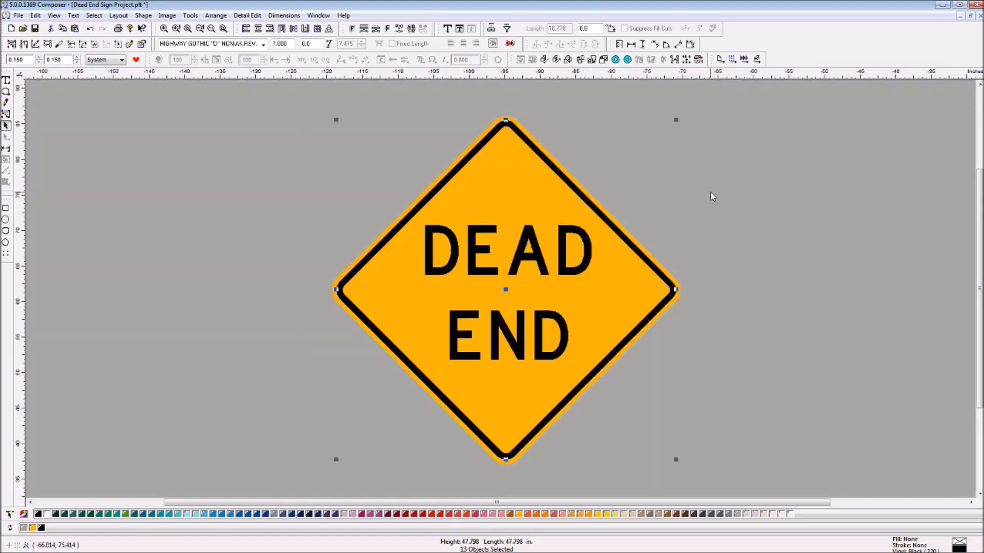
{"action": "key", "text": "F9"}
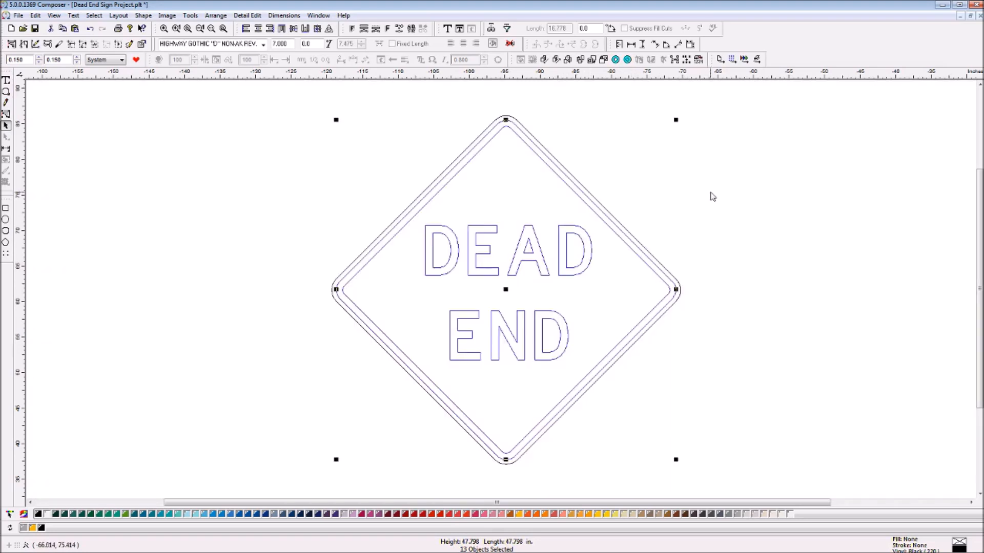
{"action": "left_click", "coordinate": [602, 149]}
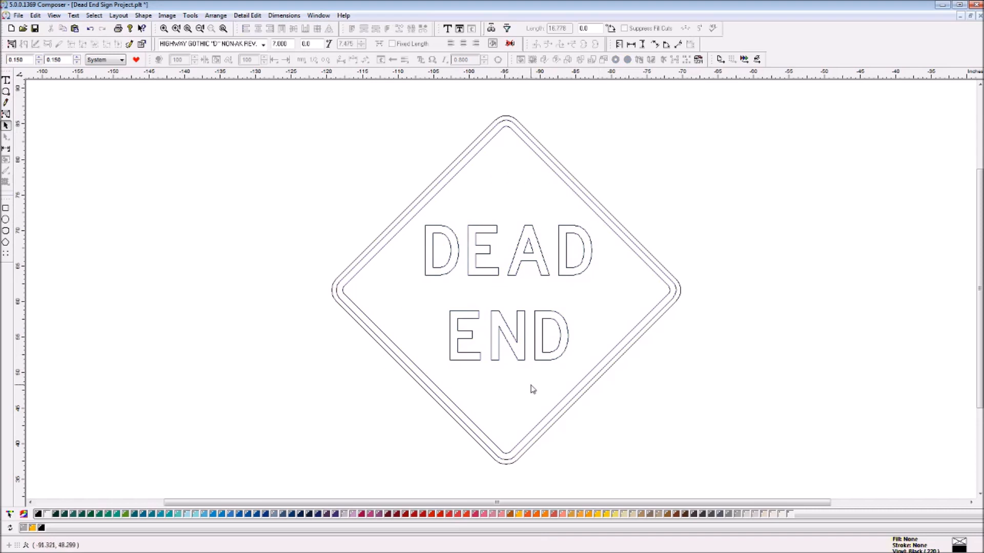
Copy the complete sign, including its outer diamond, paste the duplicate beside the original, and fit both signs in view
{"action": "left_click_drag", "start_coordinate": [243, 96], "coordinate": [720, 493]}
{"action": "right_click", "coordinate": [660, 271]}
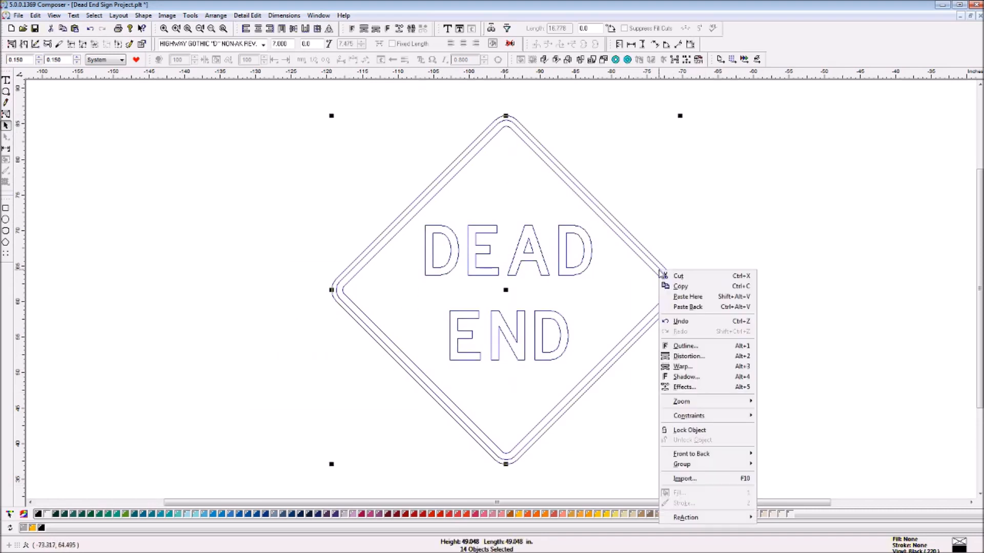
{"action": "left_click", "coordinate": [693, 291]}
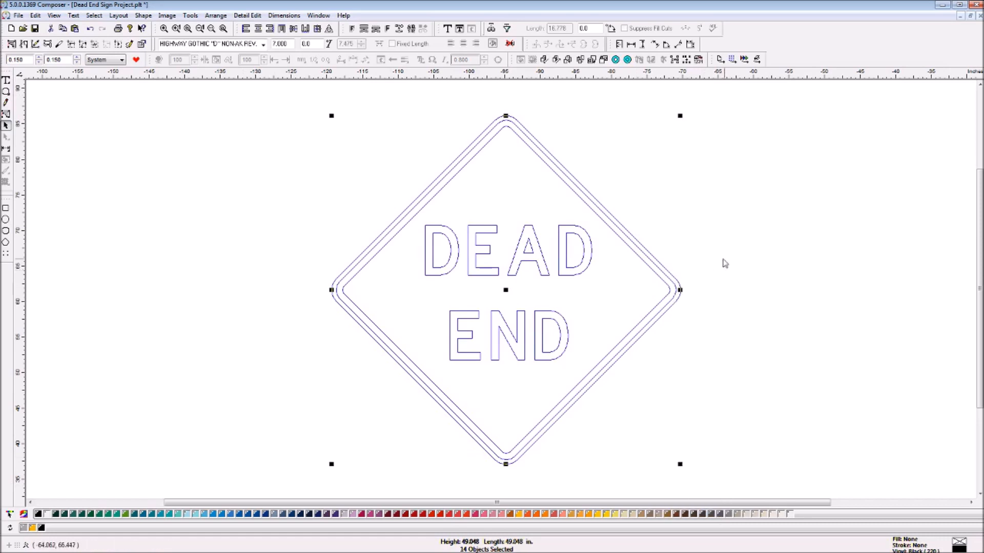
{"action": "right_click", "coordinate": [735, 122]}
{"action": "left_click", "coordinate": [756, 147]}
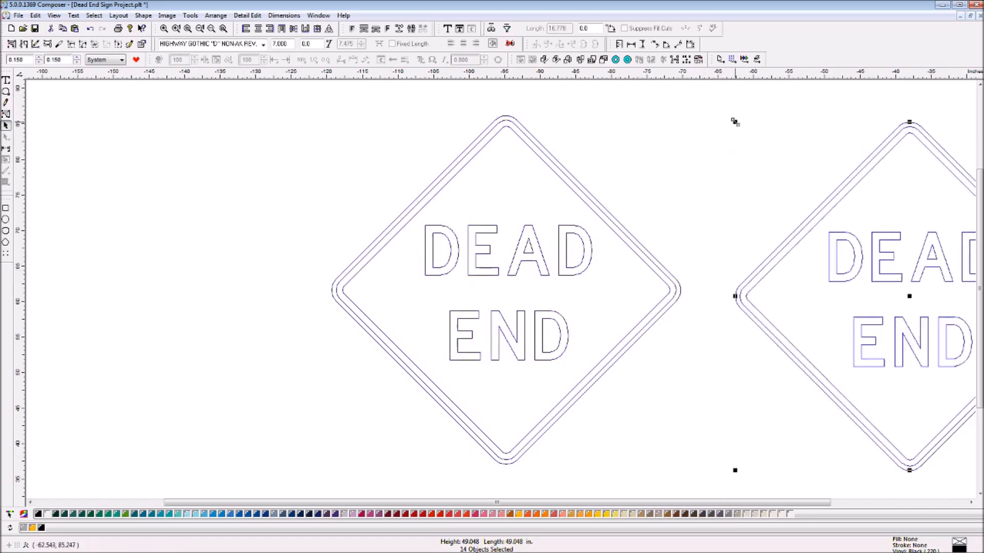
{"action": "key", "text": "F4"}
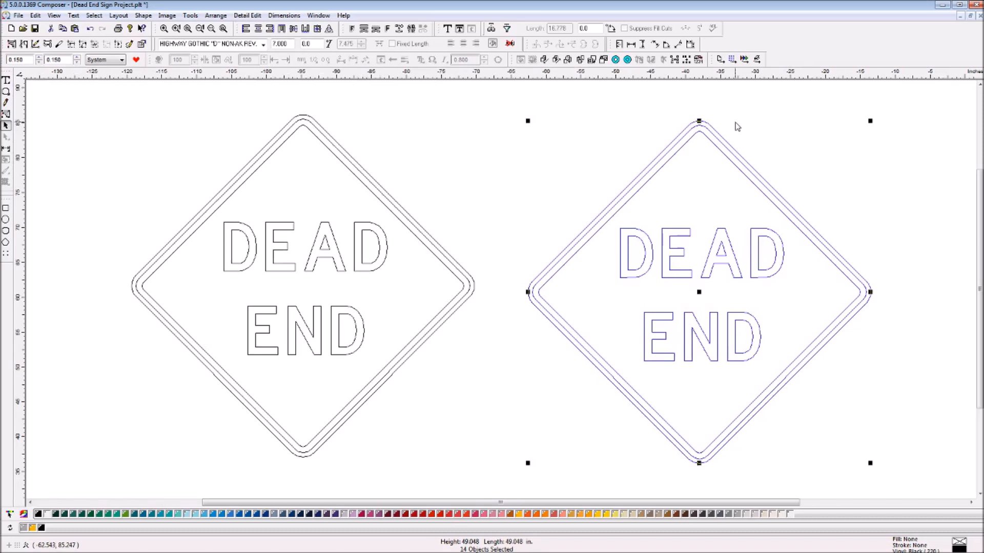
{"action": "left_click", "coordinate": [628, 143]}
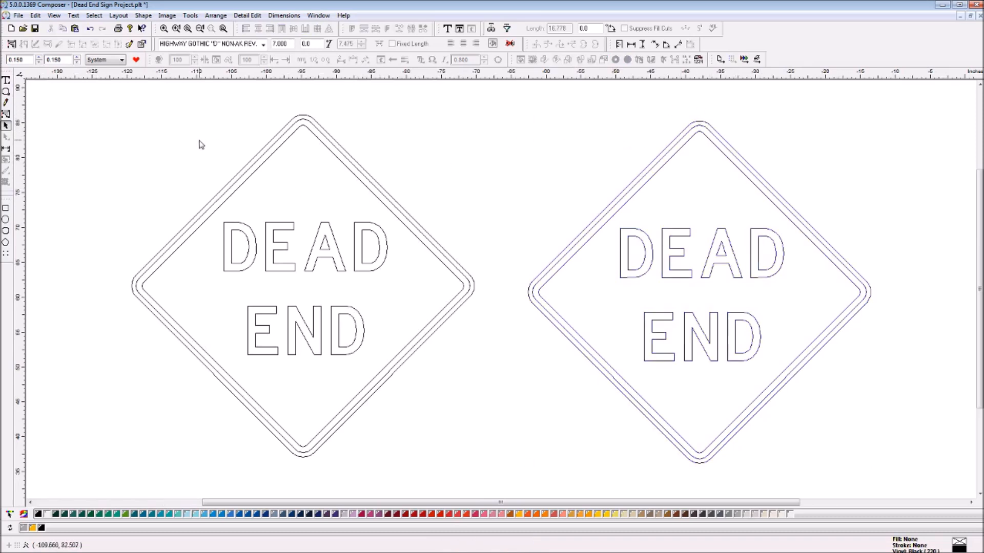
{"action": "key", "text": "F9"}
{"action": "key", "text": "F9"}
Delete the outer sunflower diamond outline from the copied sign
{"action": "left_click", "coordinate": [745, 162]}
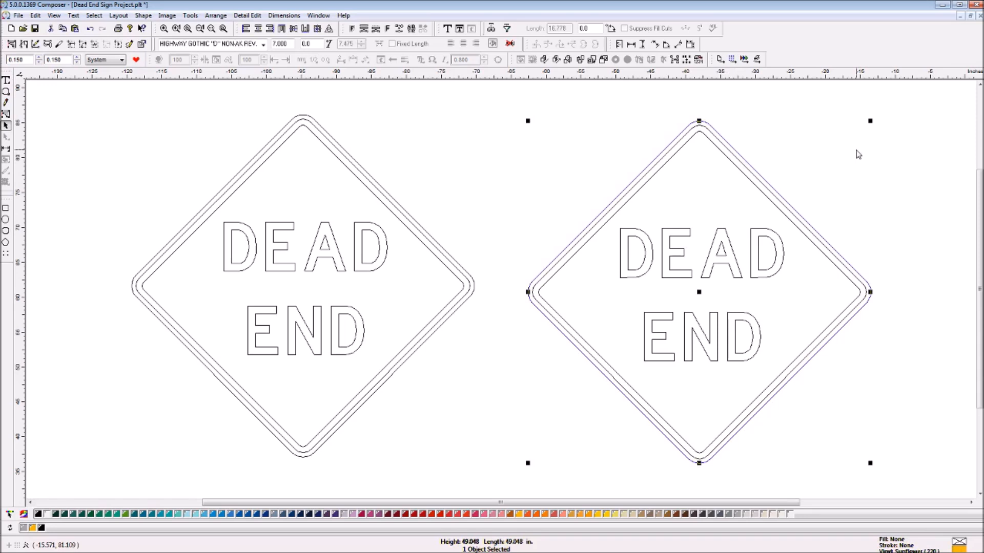
{"action": "left_click", "coordinate": [858, 155]}
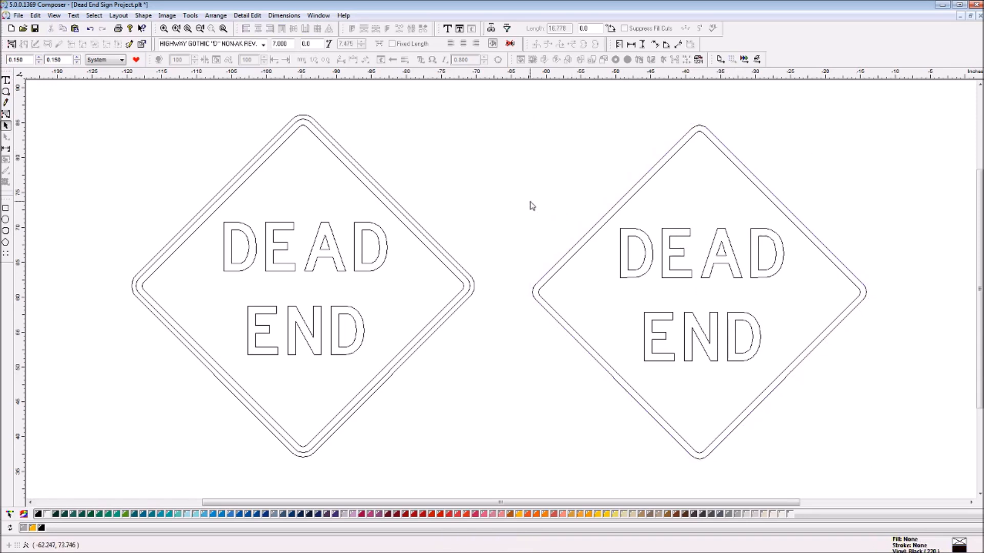
{"action": "left_click", "coordinate": [450, 274]}
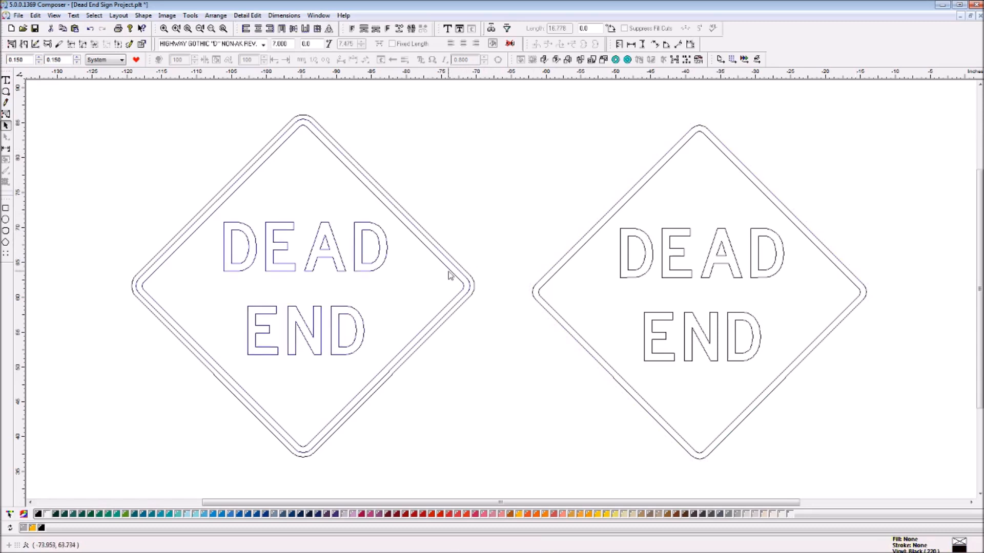
{"action": "left_click", "coordinate": [558, 155]}
Rotate the copied border and legend 45 degrees counterclockwise about their centre with Directed Rotate
{"action": "left_click_drag", "start_coordinate": [506, 106], "coordinate": [911, 481]}
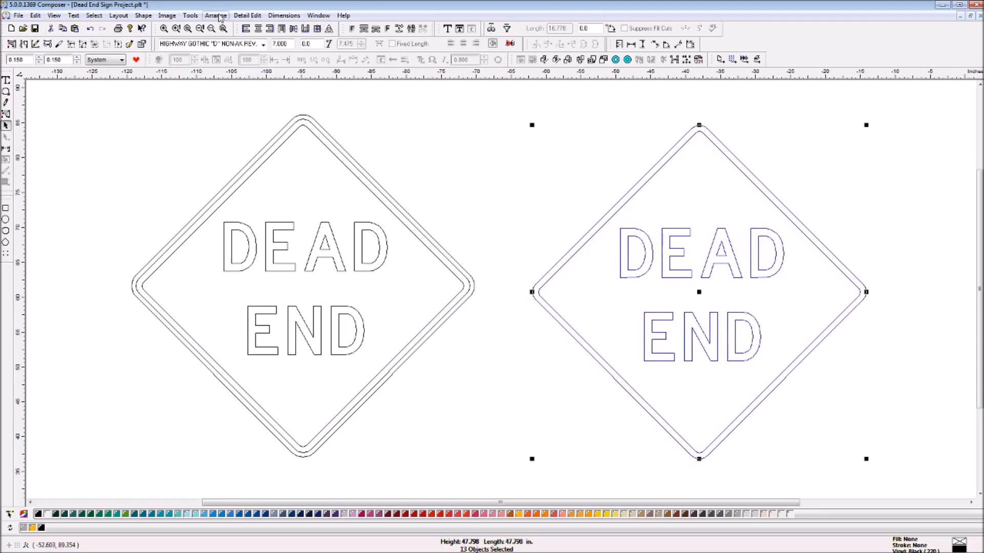
{"action": "left_click", "coordinate": [143, 15]}
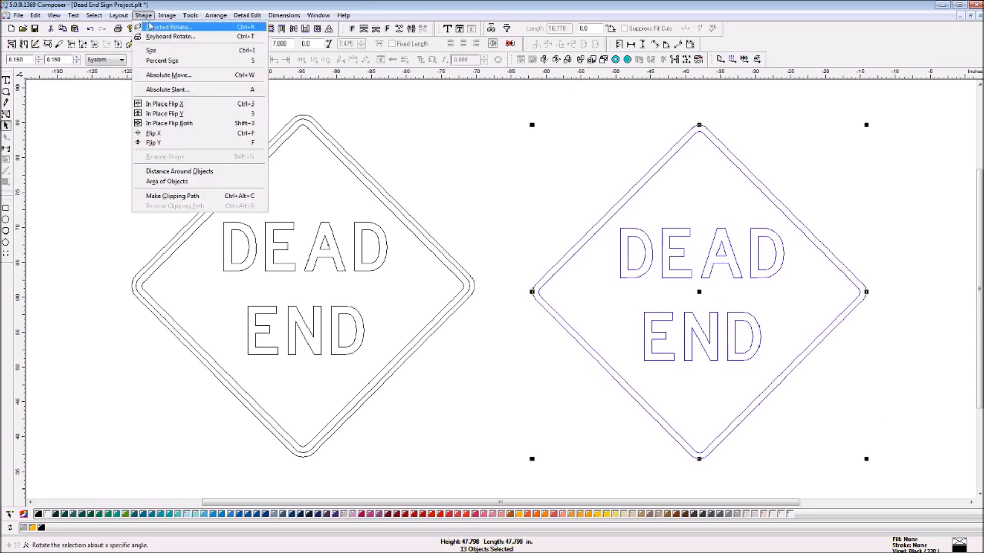
{"action": "left_click", "coordinate": [159, 27]}
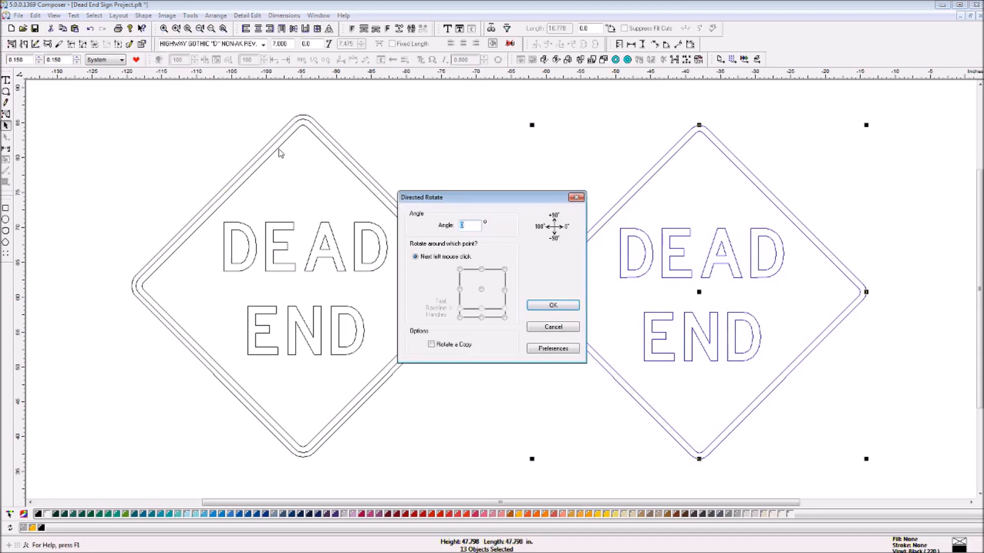
{"action": "left_click", "coordinate": [552, 306]}
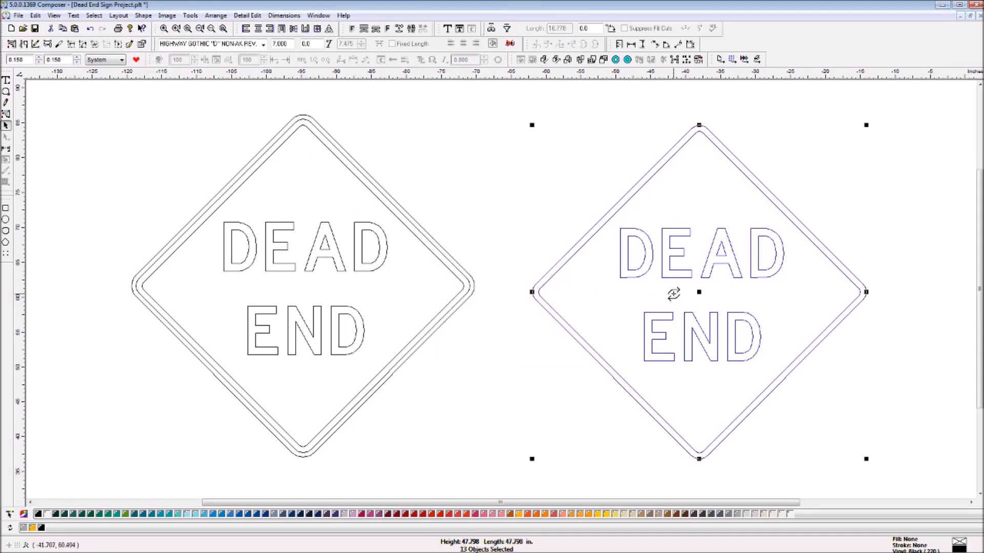
{"action": "left_click", "coordinate": [700, 294]}
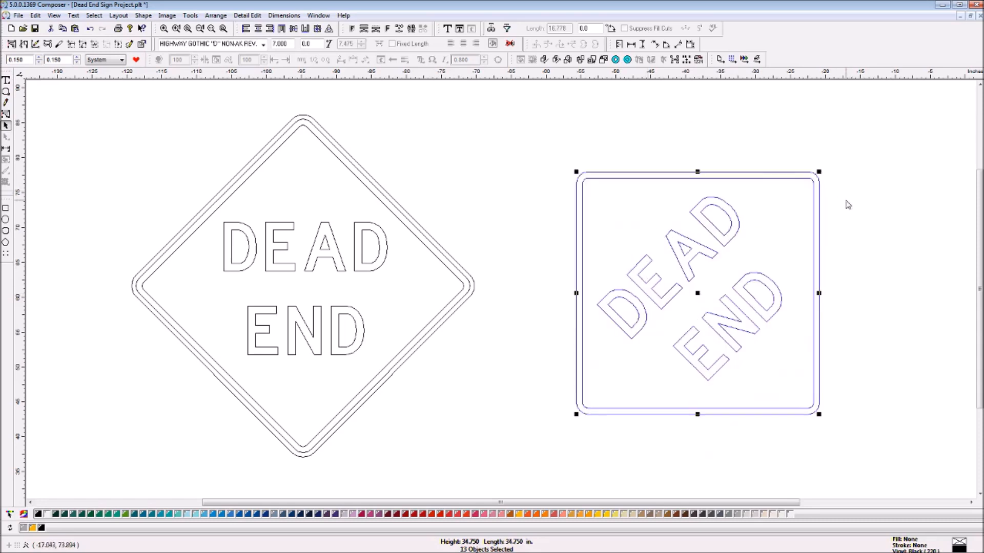
{"action": "left_click", "coordinate": [537, 149]}
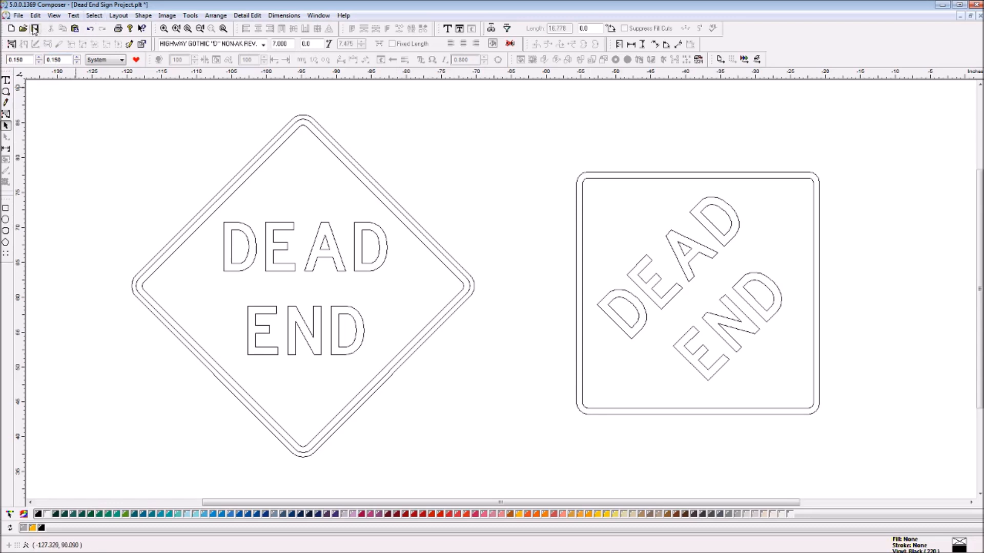
Save the drawing under the new name "W14-1 36 inch" as a Gerber Plot File
{"action": "left_click", "coordinate": [19, 15]}
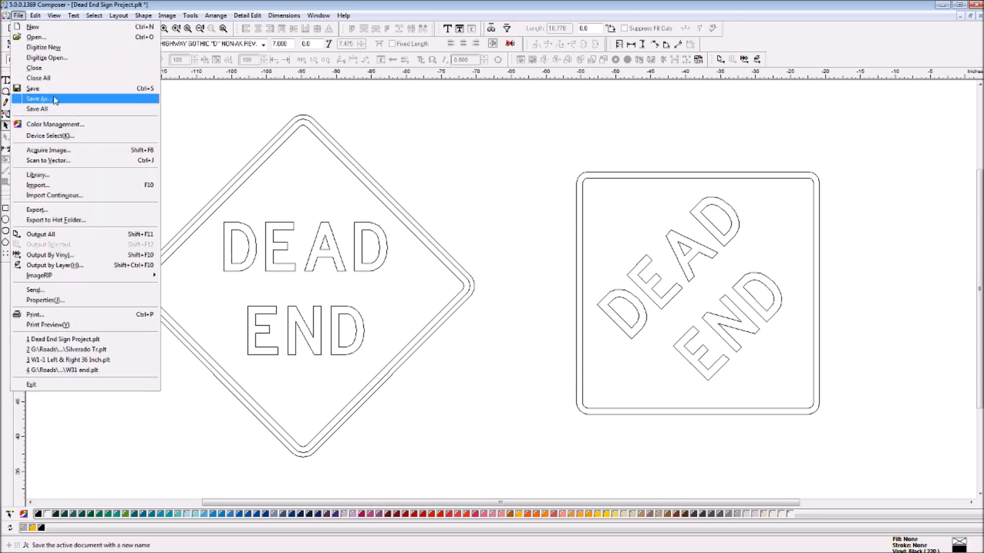
{"action": "left_click", "coordinate": [53, 99]}
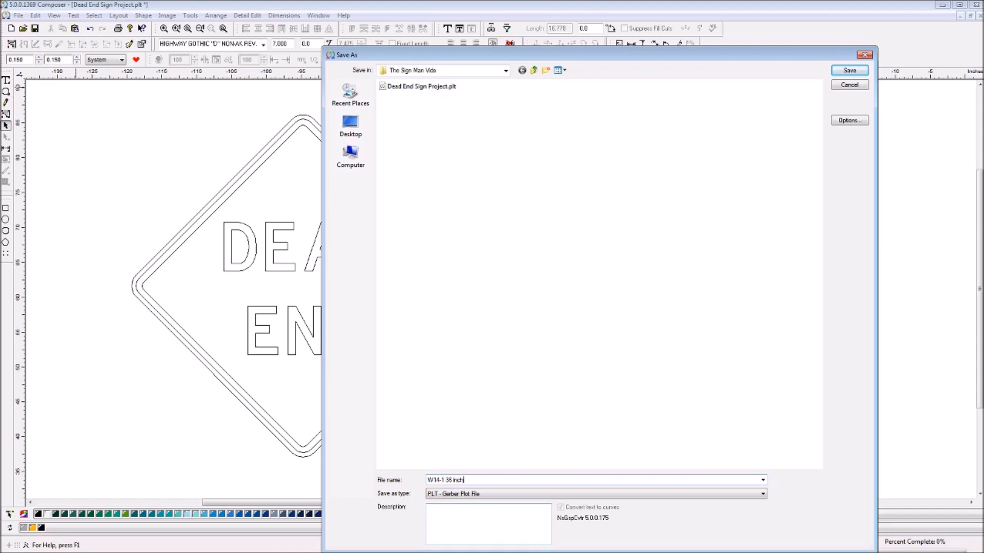
{"action": "left_click", "coordinate": [862, 68]}
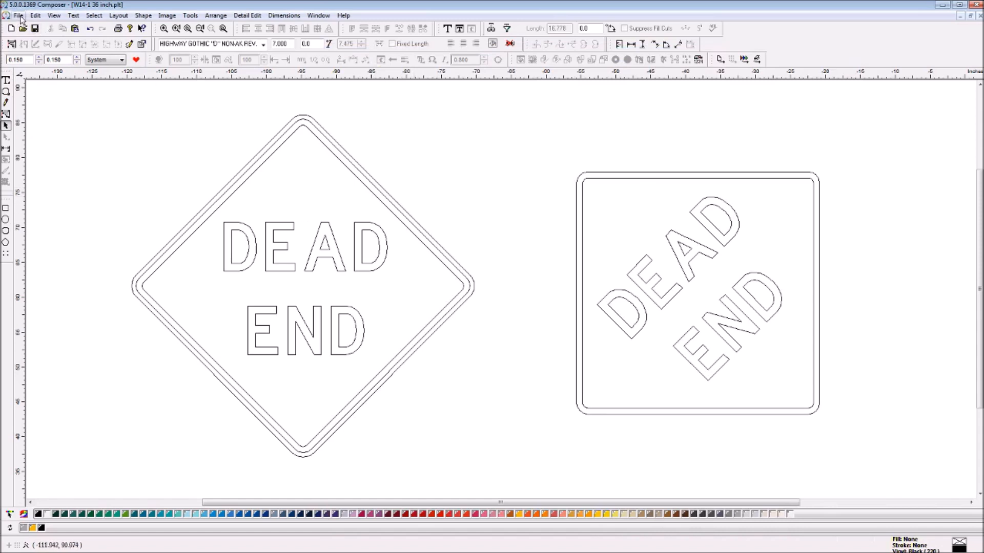
{"action": "left_click", "coordinate": [6, 81]}
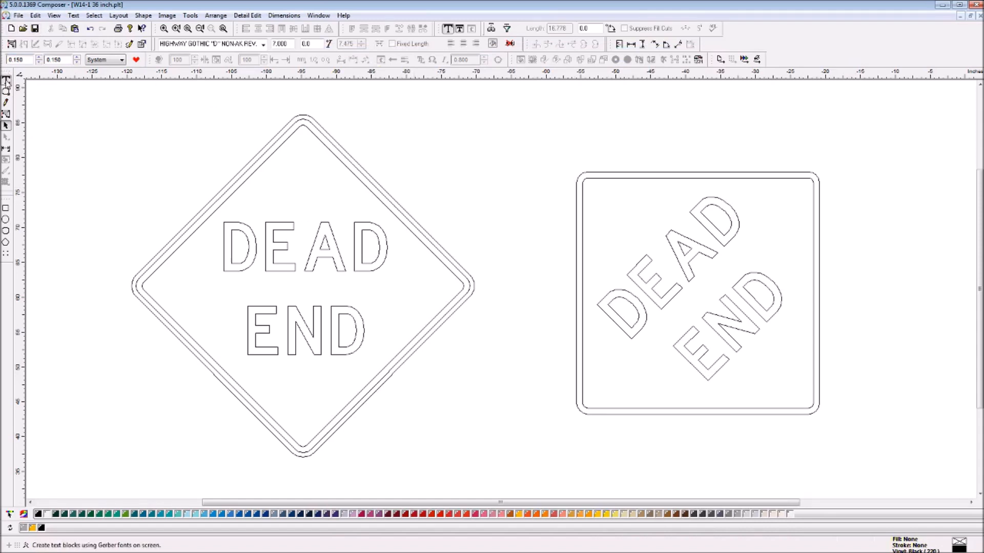
{"action": "left_click", "coordinate": [263, 44]}
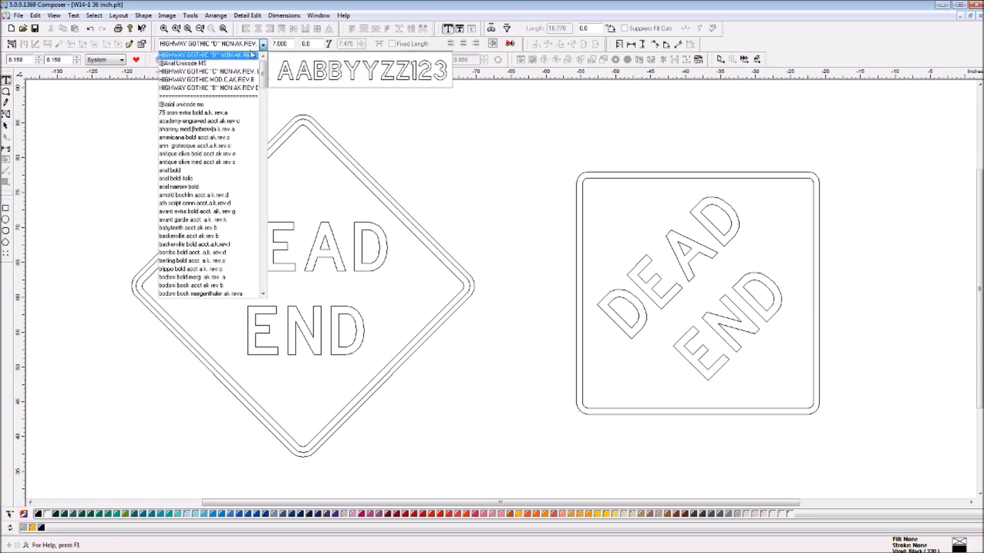
{"action": "left_click", "coordinate": [198, 64]}
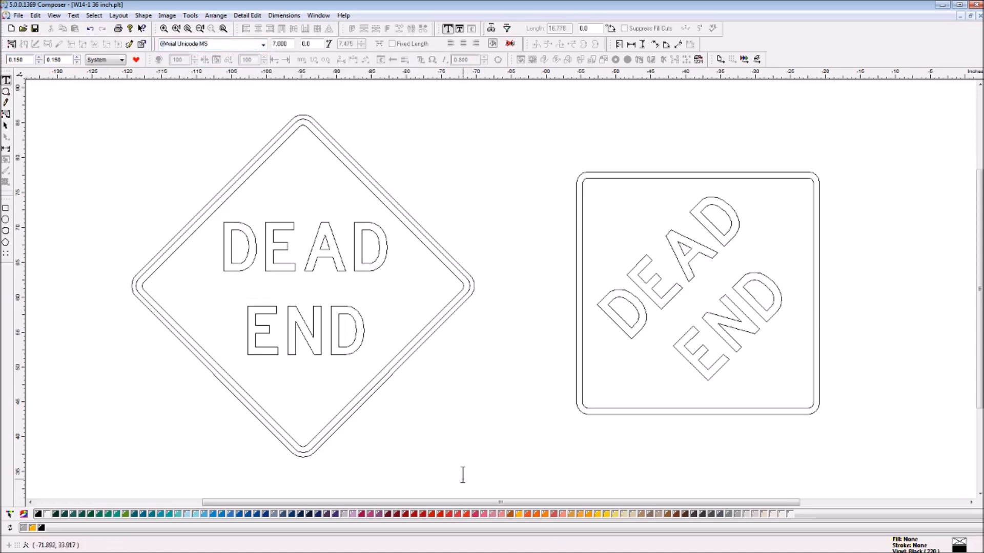
{"action": "left_click", "coordinate": [416, 469]}
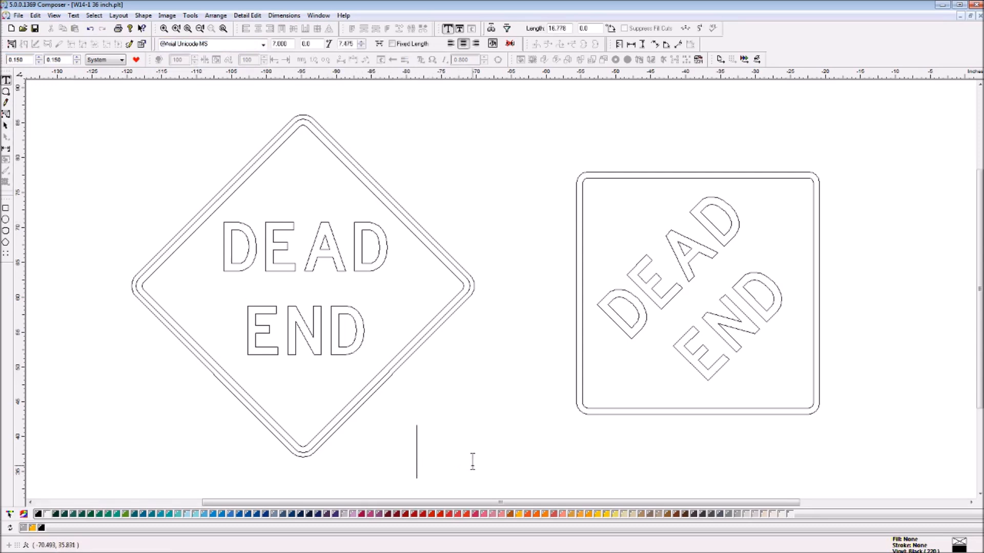
{"action": "double_click", "coordinate": [281, 44]}
{"action": "type", "text": "2"}
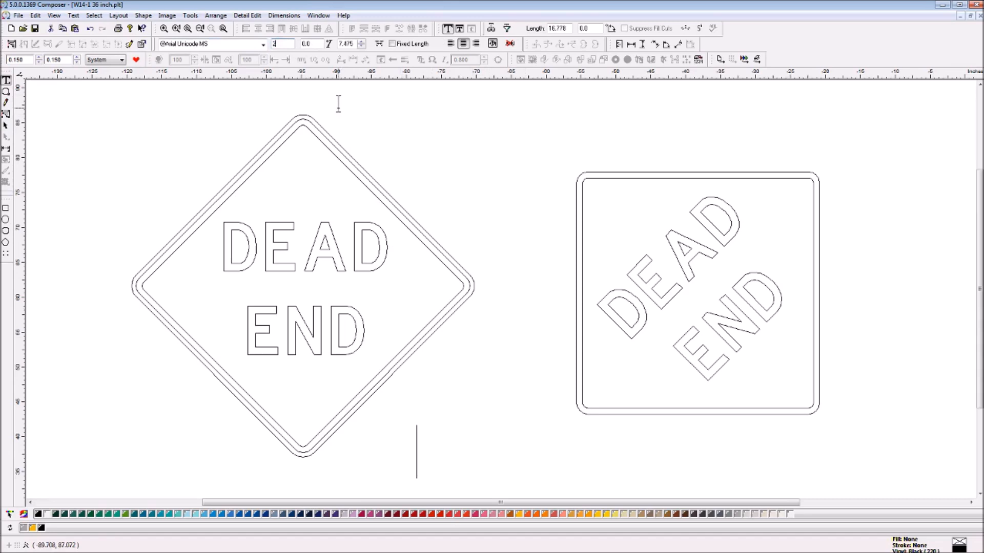
{"action": "key", "text": "Return"}
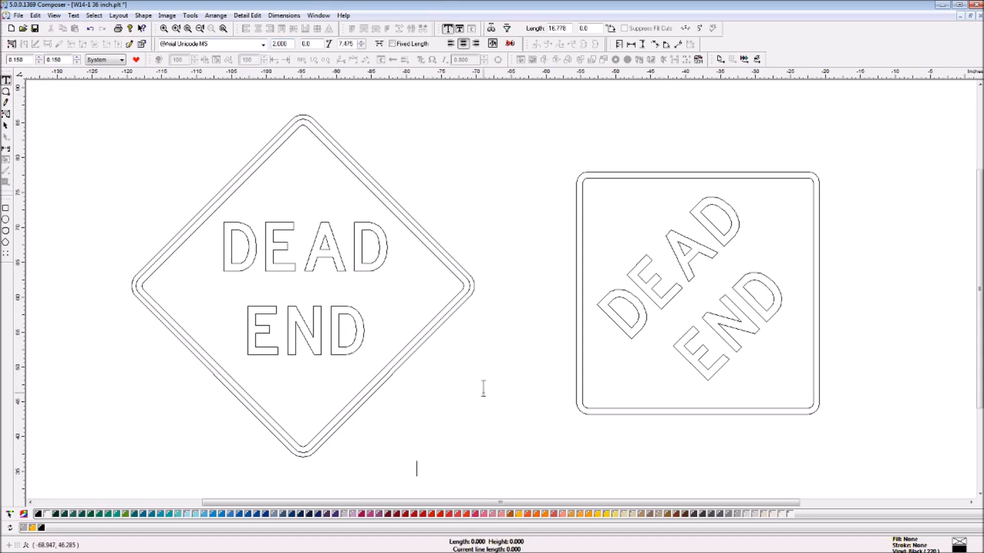
Enter the label text W14-1 36" Radius in the open text block beneath the signs
{"action": "type", "text": "W"}
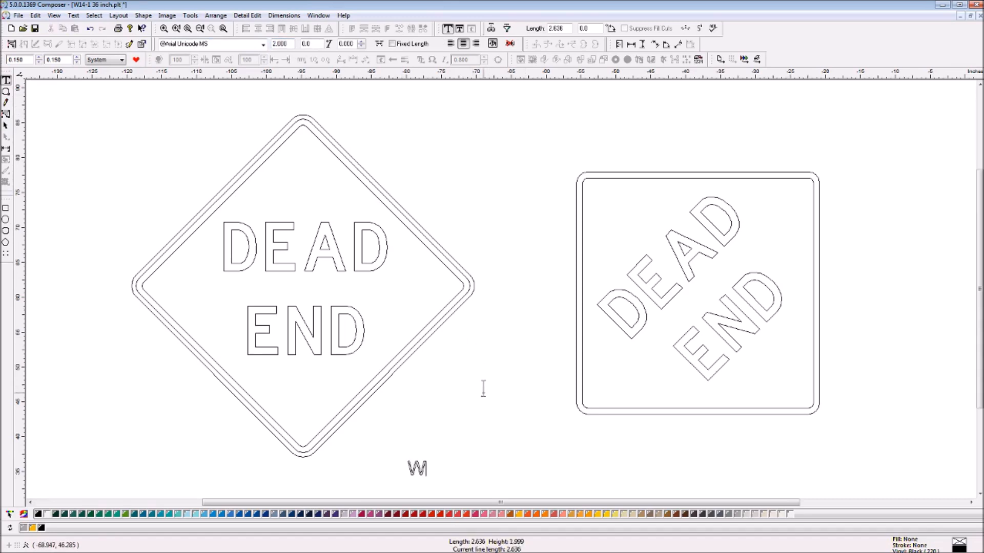
{"action": "type", "text": "14-1"}
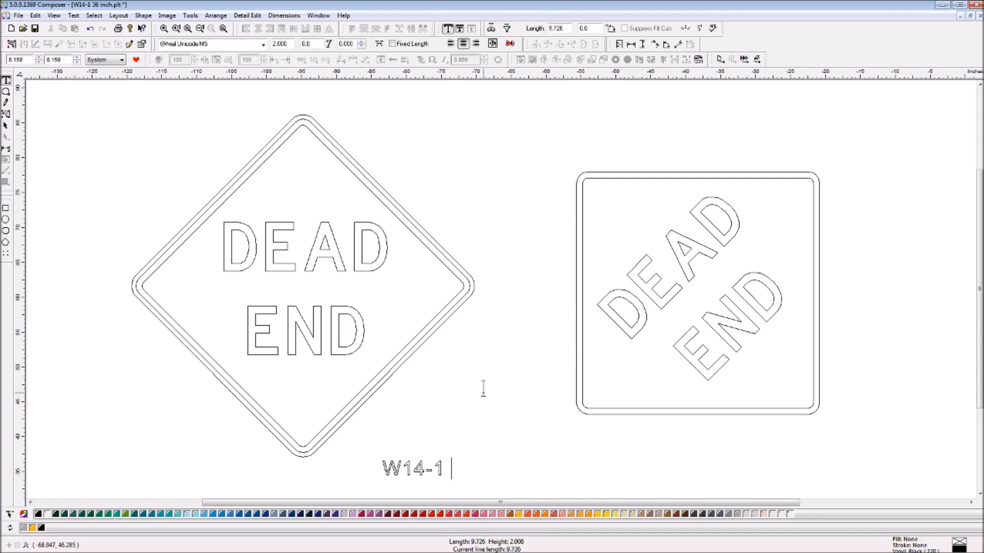
{"action": "type", "text": " 36"}
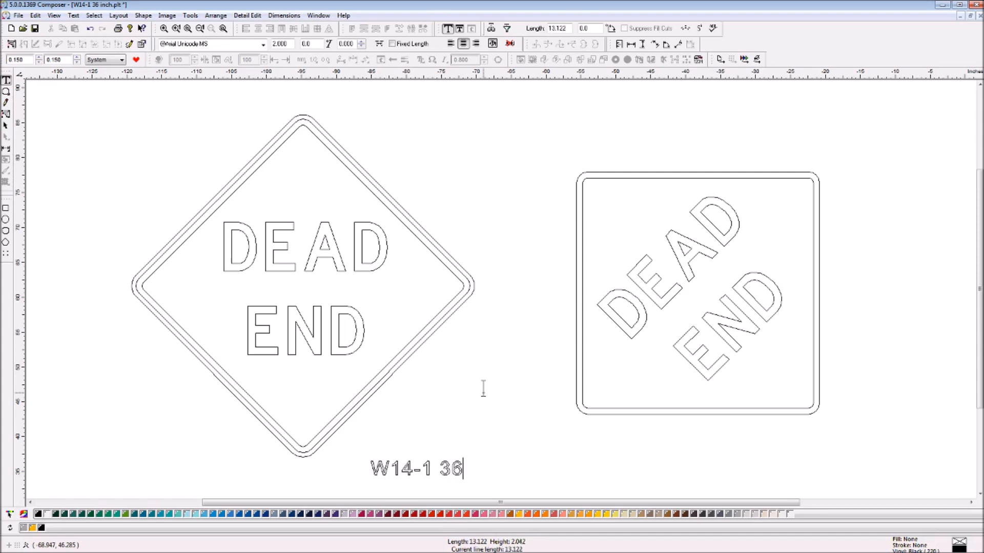
{"action": "type", "text": "\" Rad"}
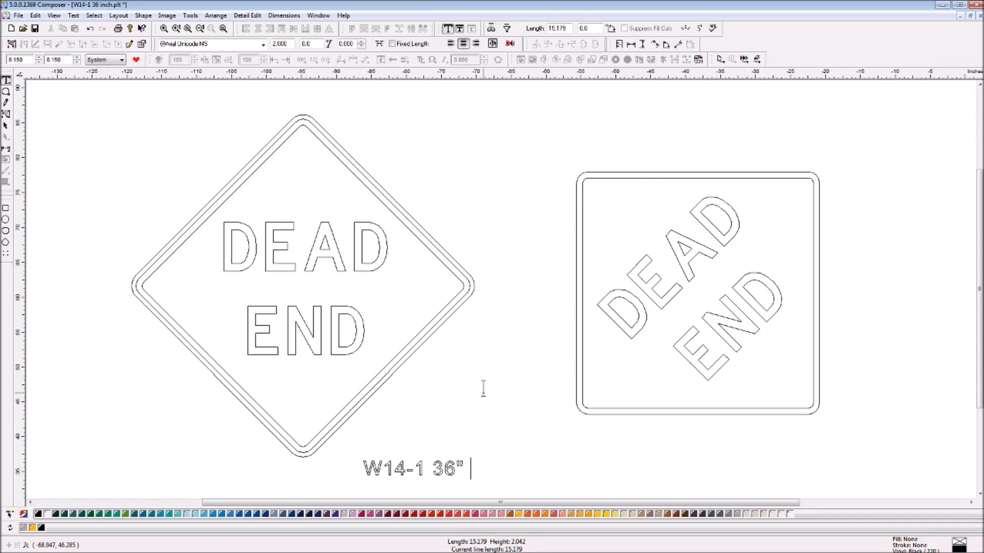
{"action": "type", "text": "ius"}
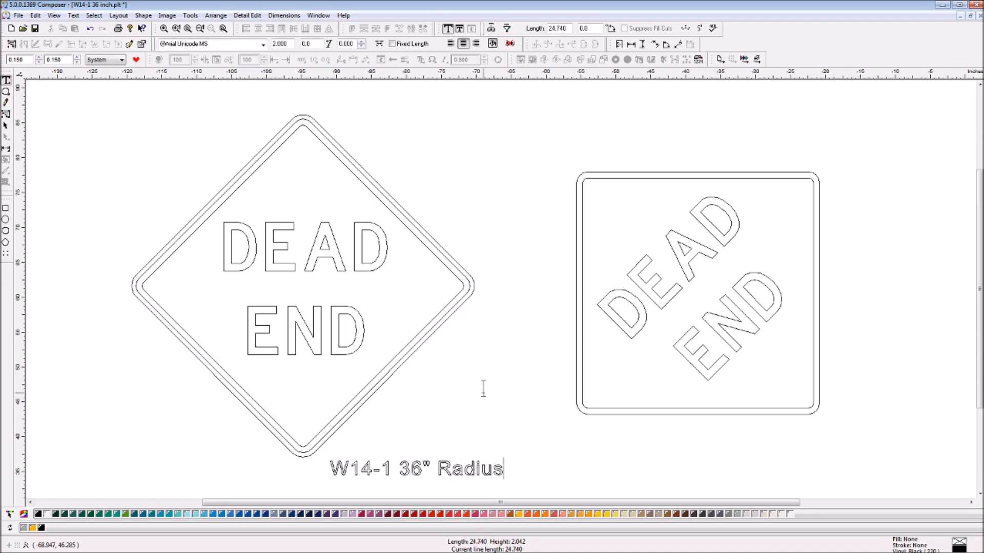
Insert the 2.25" radius value and a slash so the label reads W14-1 36" / 2.25" Radius
{"action": "left_click", "coordinate": [437, 469]}
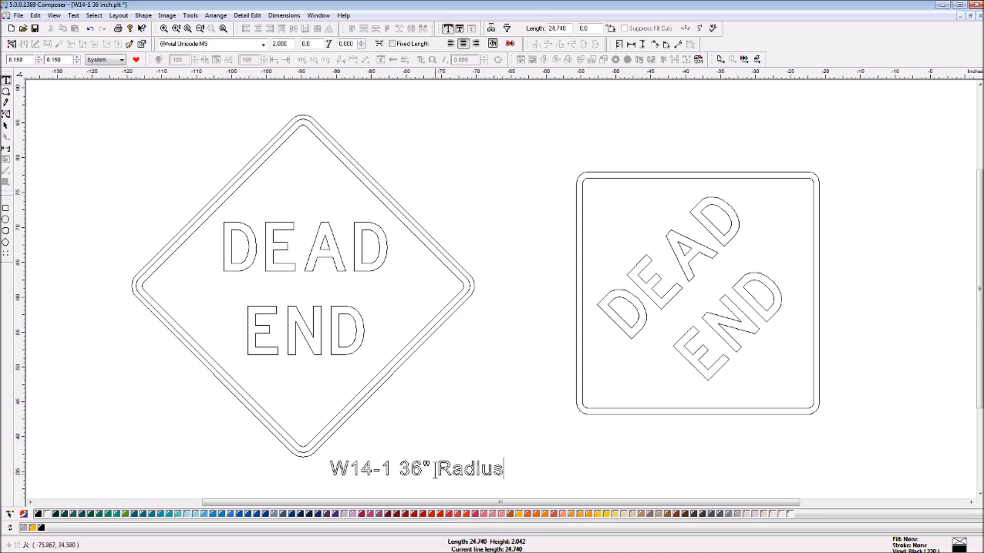
{"action": "type", "text": "2.25"}
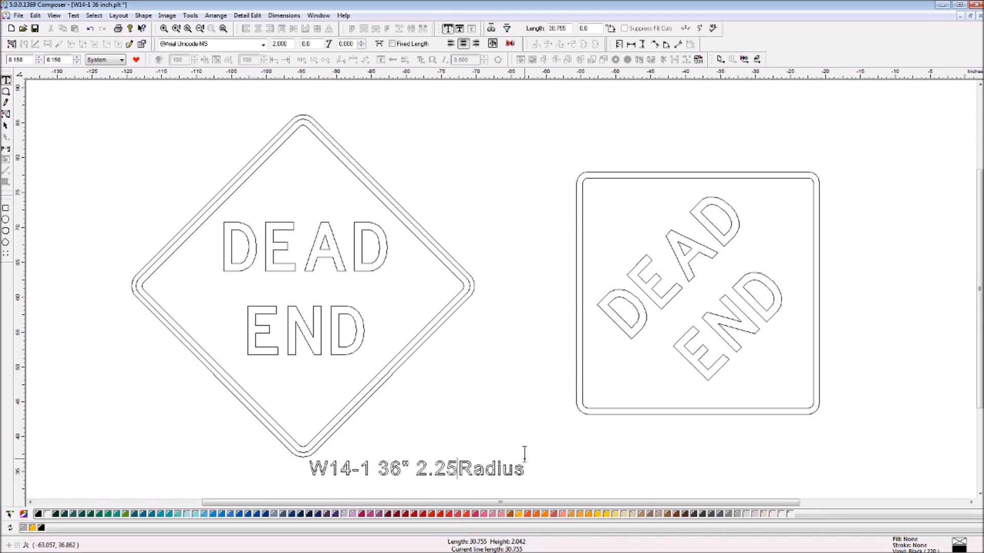
{"action": "type", "text": "\""}
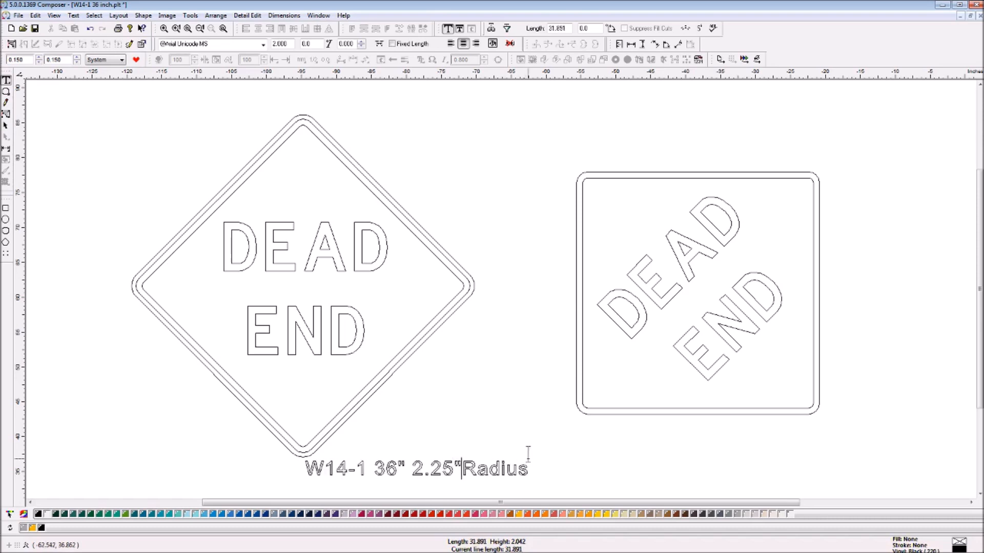
{"action": "left_click", "coordinate": [406, 469]}
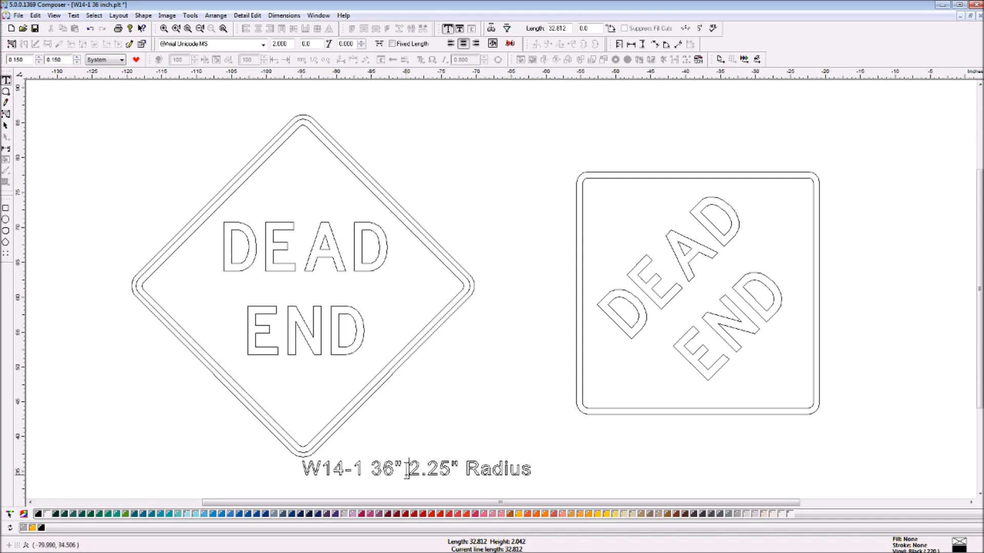
{"action": "type", "text": "/"}
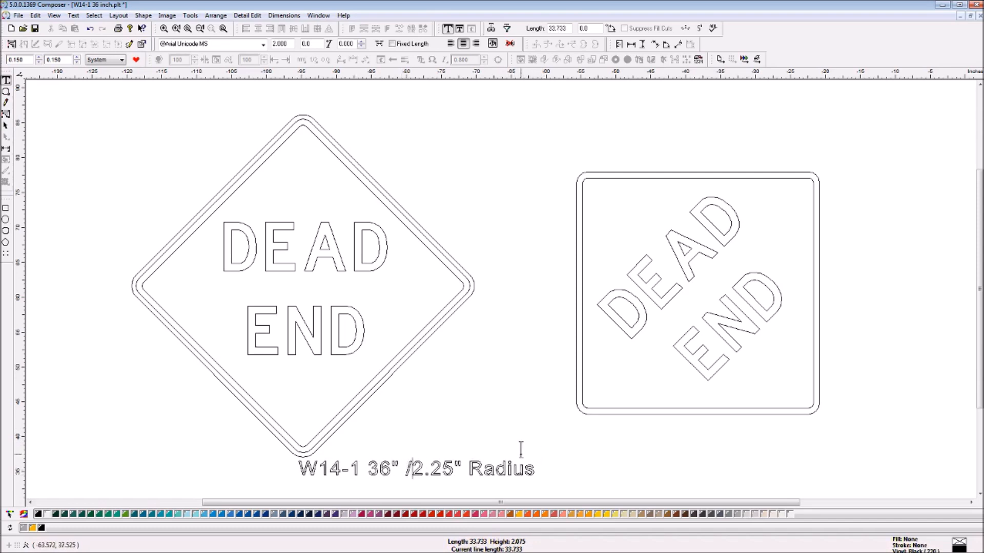
{"action": "left_click", "coordinate": [610, 465]}
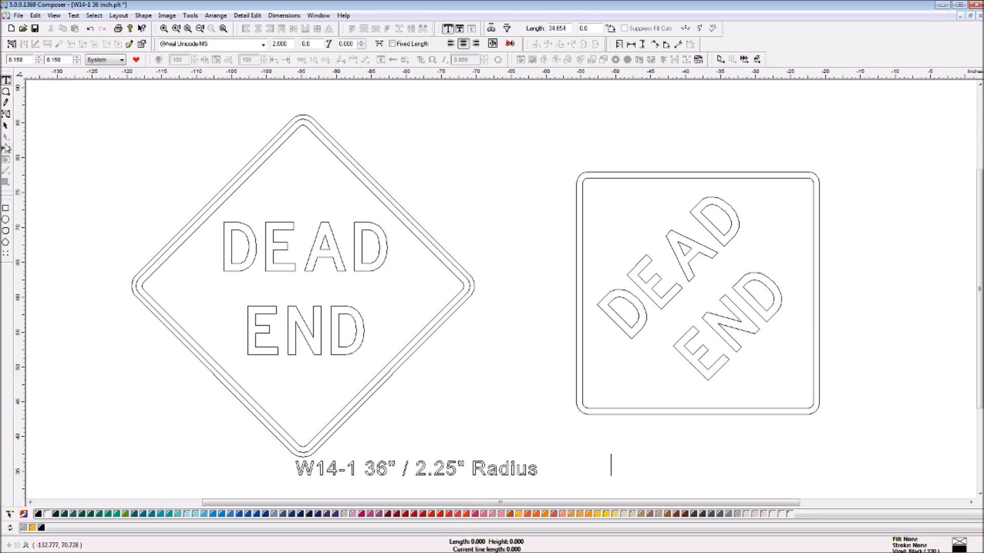
Move the label down to sit centred below and between the two signs, and check the drawing in filled view
{"action": "left_click", "coordinate": [7, 126]}
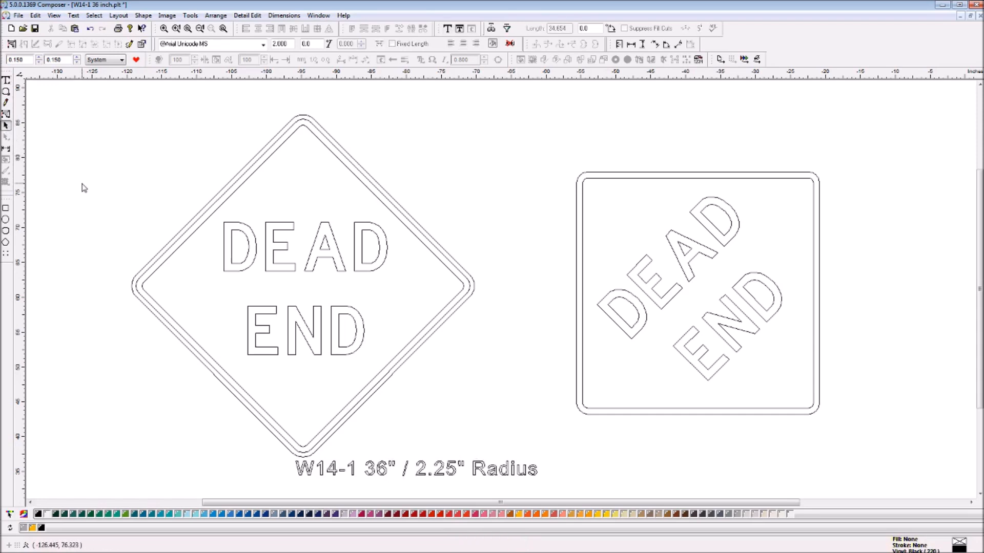
{"action": "key", "text": "F4"}
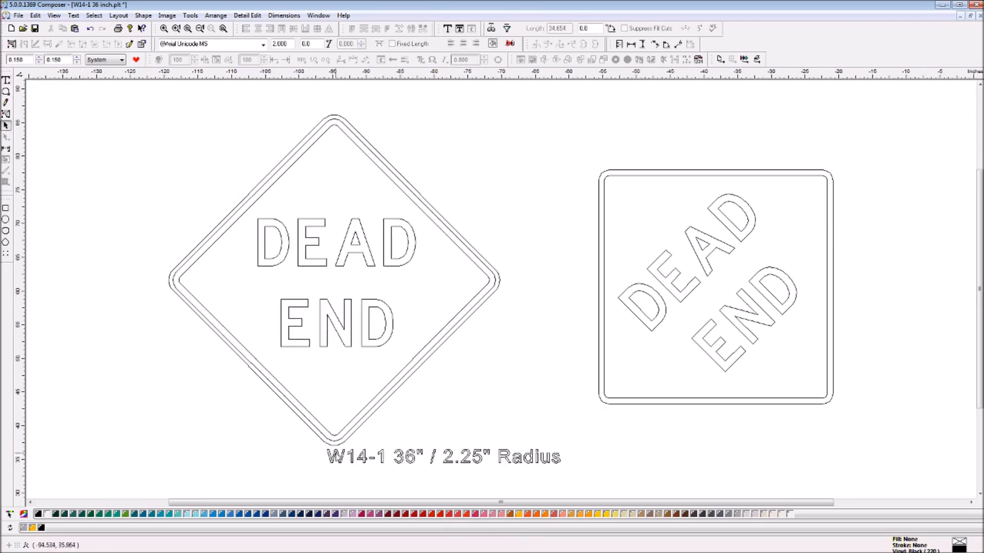
{"action": "left_click_drag", "start_coordinate": [337, 459], "coordinate": [413, 474]}
{"action": "left_click", "coordinate": [506, 414]}
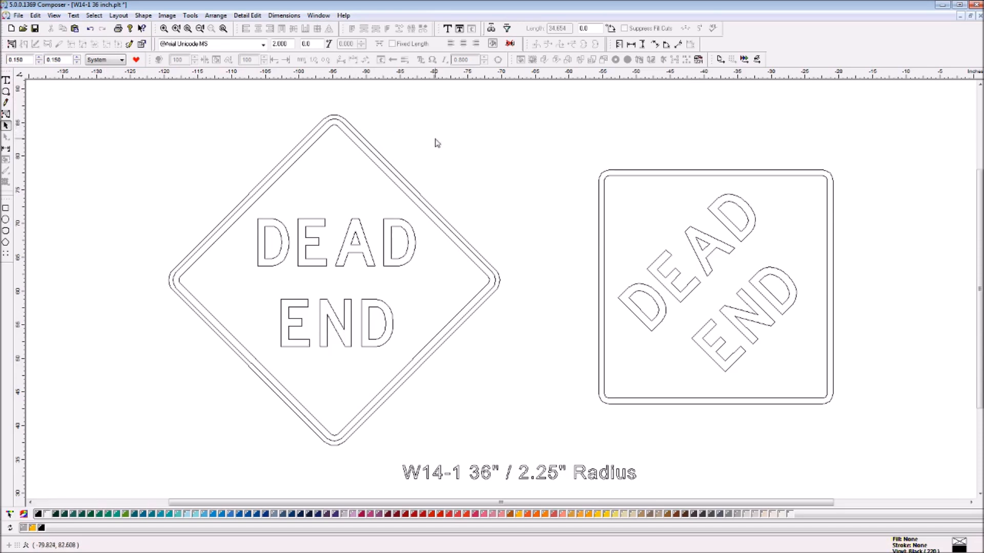
{"action": "key", "text": "F9"}
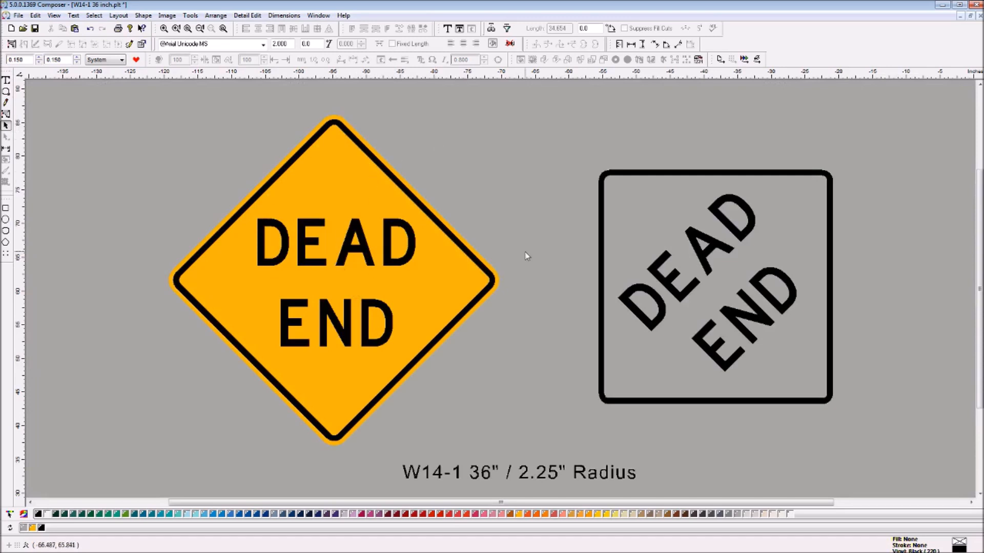
{"action": "key", "text": "F9"}
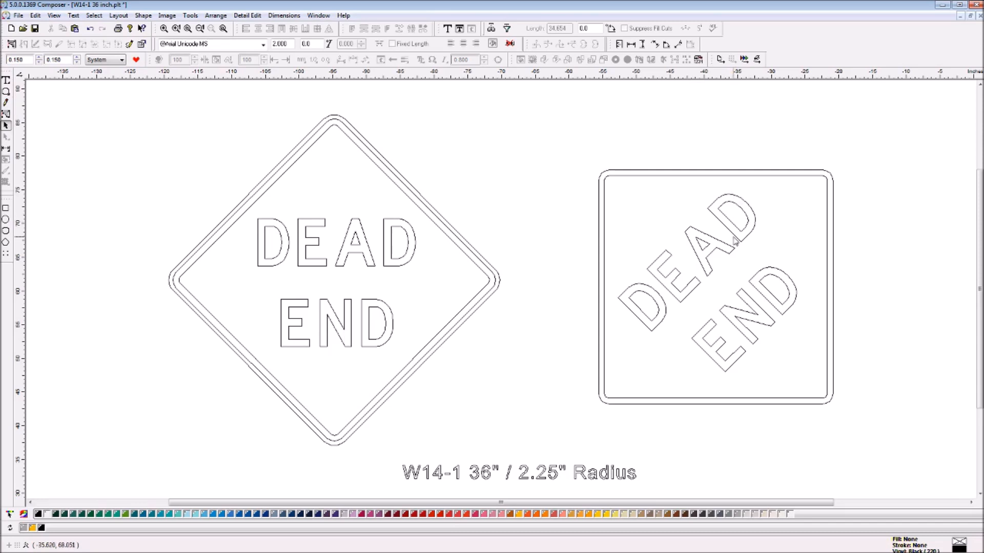
Output only the rotated border-and-legend copy to GspPlot and dismiss the start-up tip and archive notice
{"action": "left_click", "coordinate": [752, 214]}
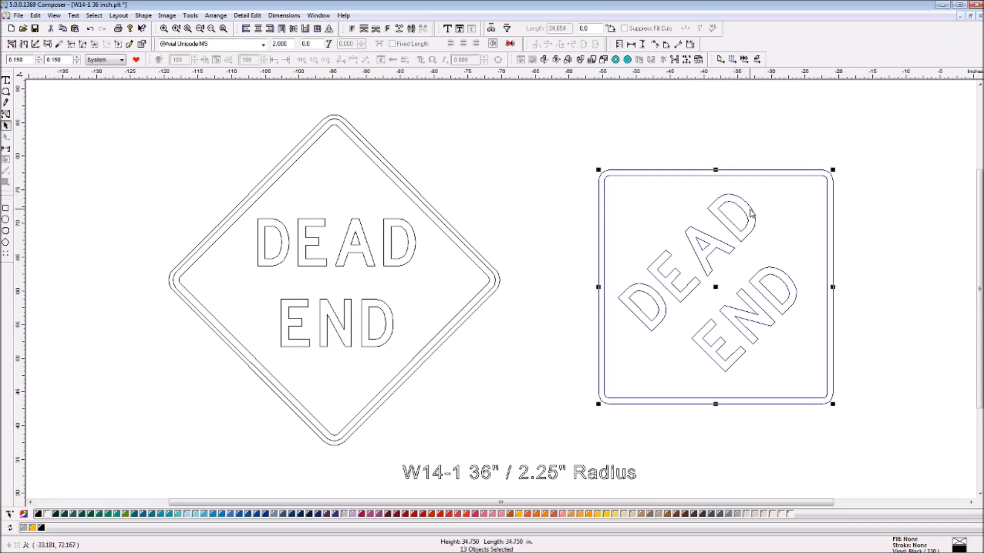
{"action": "left_click", "coordinate": [18, 15]}
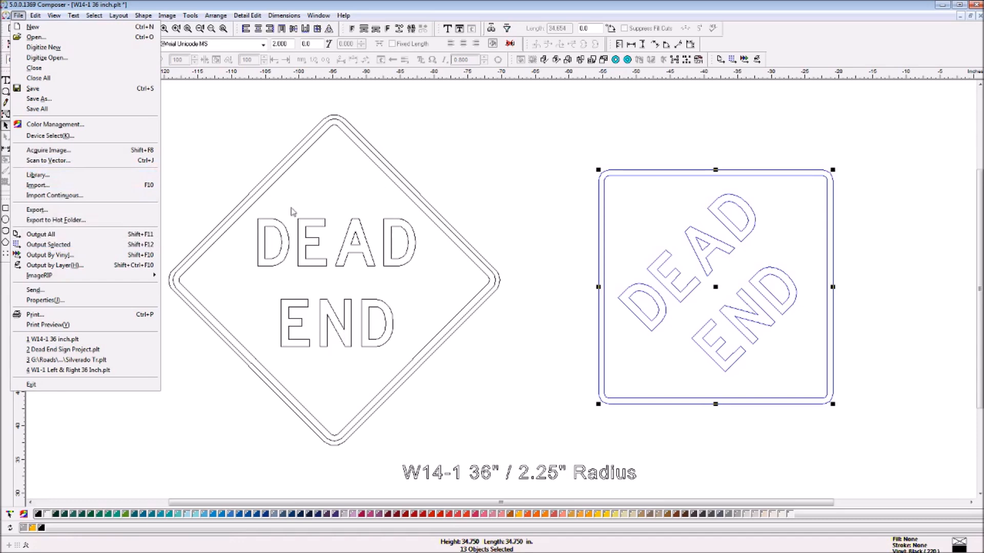
{"action": "left_click", "coordinate": [50, 245]}
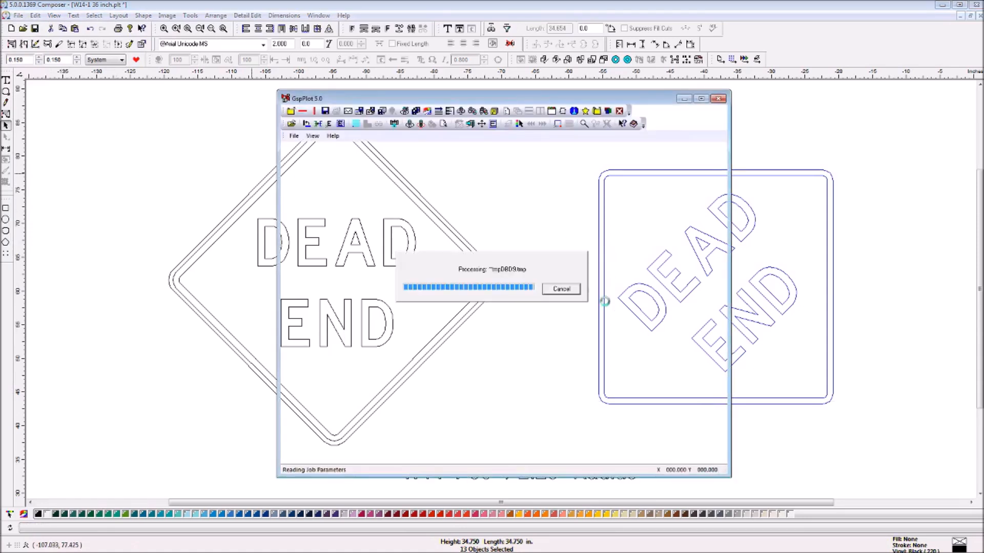
{"action": "left_click", "coordinate": [471, 321]}
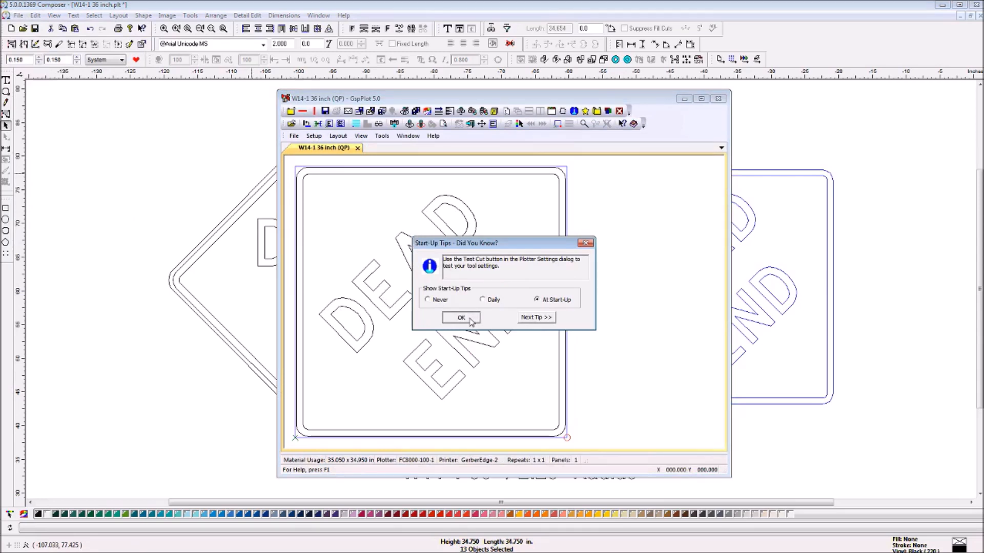
{"action": "left_click", "coordinate": [449, 298]}
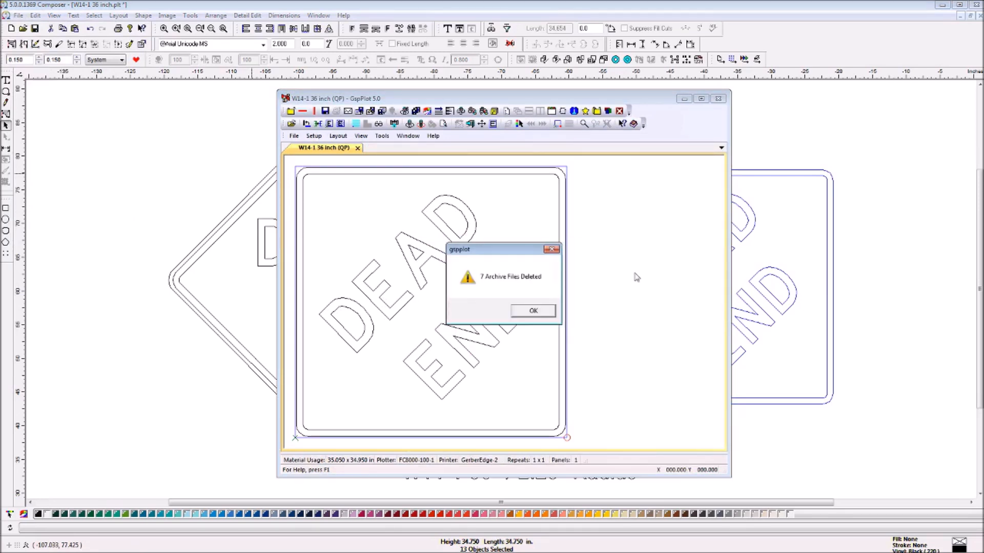
{"action": "left_click", "coordinate": [533, 311]}
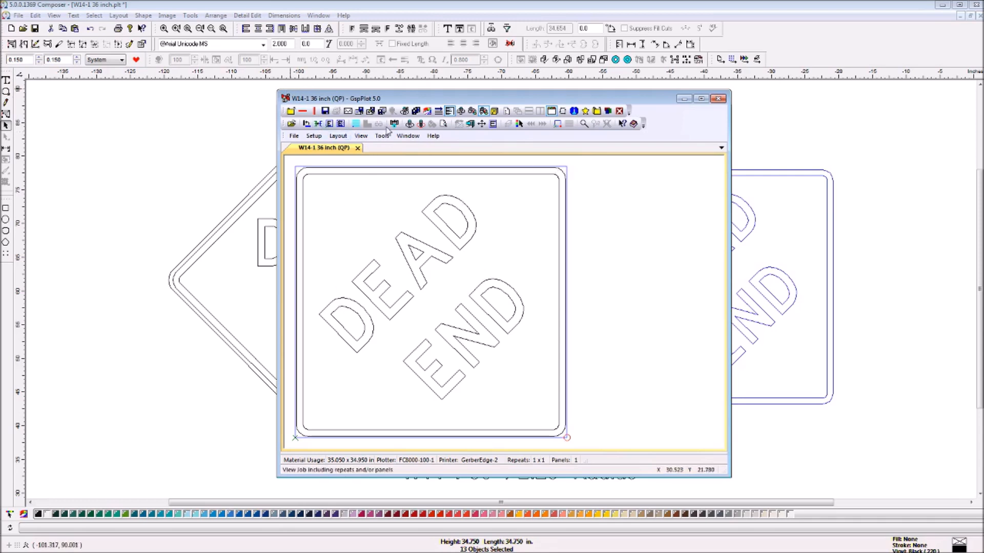
Turn off the weed border and apply horizontal weed sectioning with 5 sections to the plot job
{"action": "left_click", "coordinate": [330, 125]}
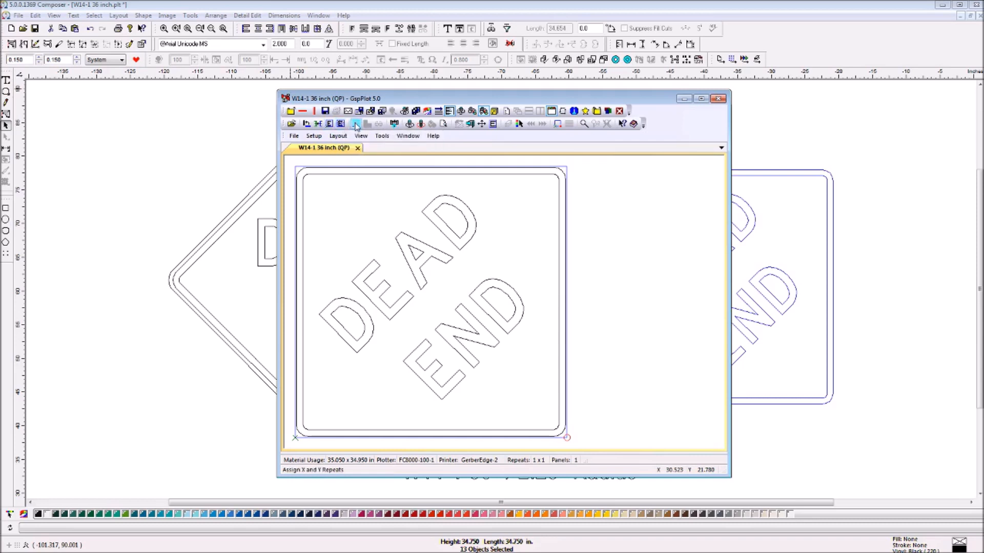
{"action": "left_click", "coordinate": [329, 128]}
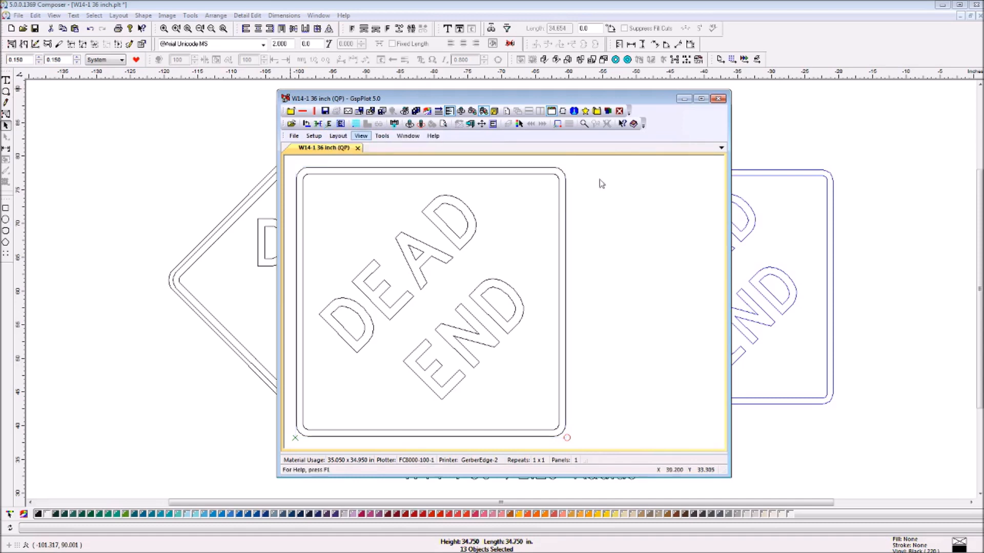
{"action": "left_click", "coordinate": [340, 124]}
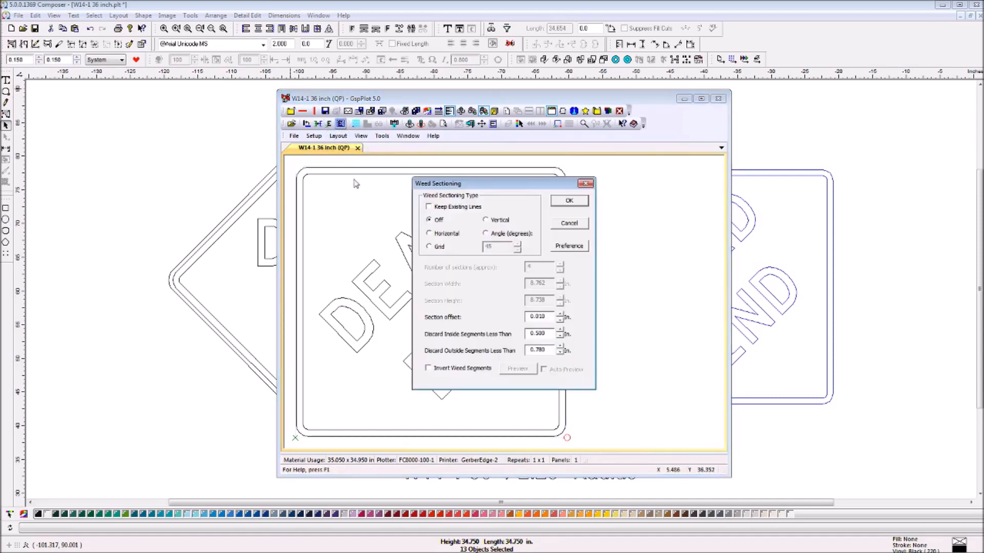
{"action": "left_click", "coordinate": [432, 236]}
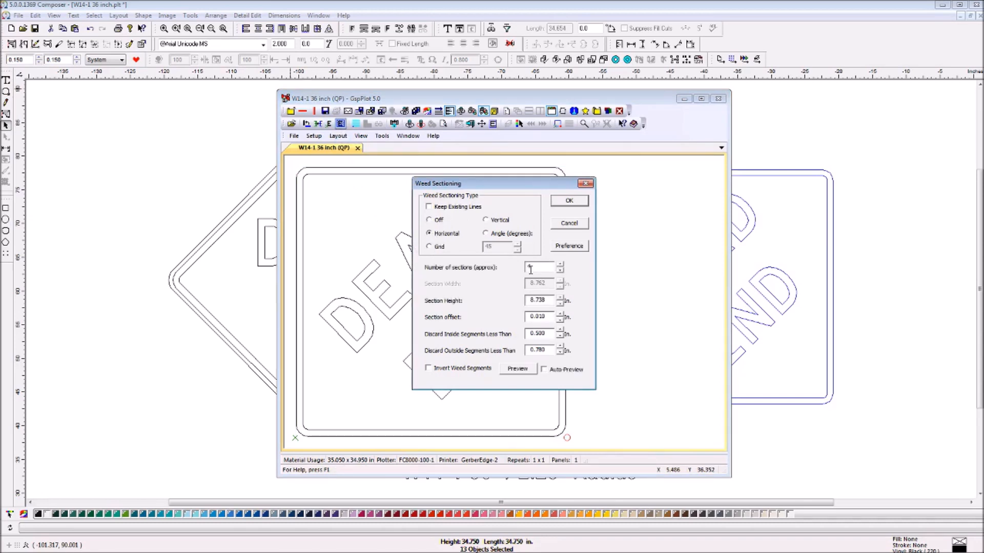
{"action": "left_click", "coordinate": [560, 265]}
{"action": "left_click", "coordinate": [573, 201]}
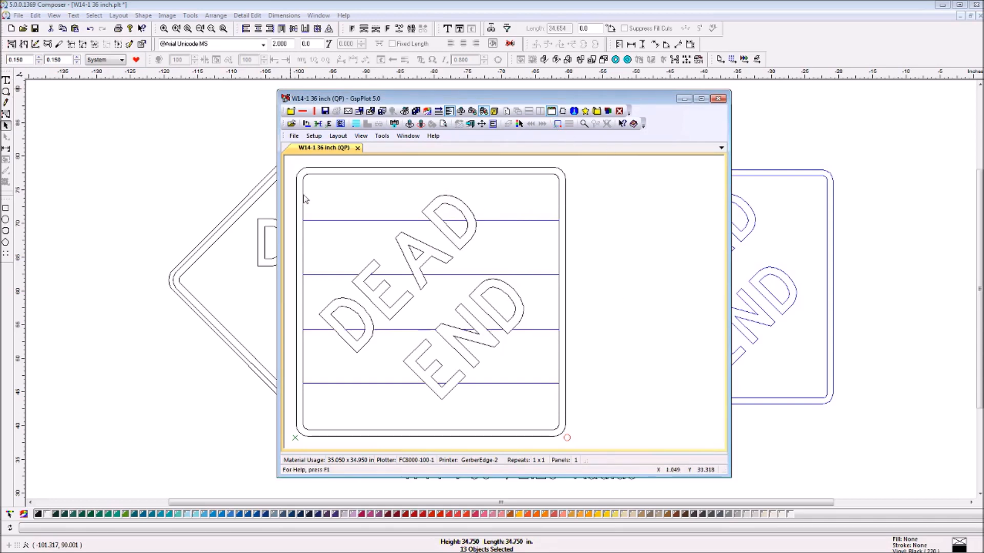
Change the weed sectioning type of the plot job to Grid
{"action": "left_click", "coordinate": [341, 124]}
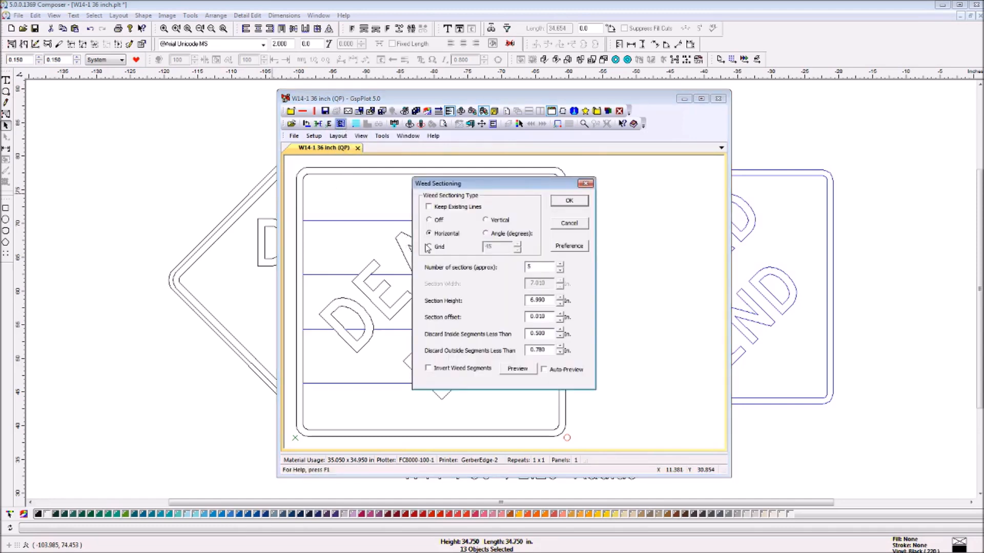
{"action": "left_click", "coordinate": [429, 247]}
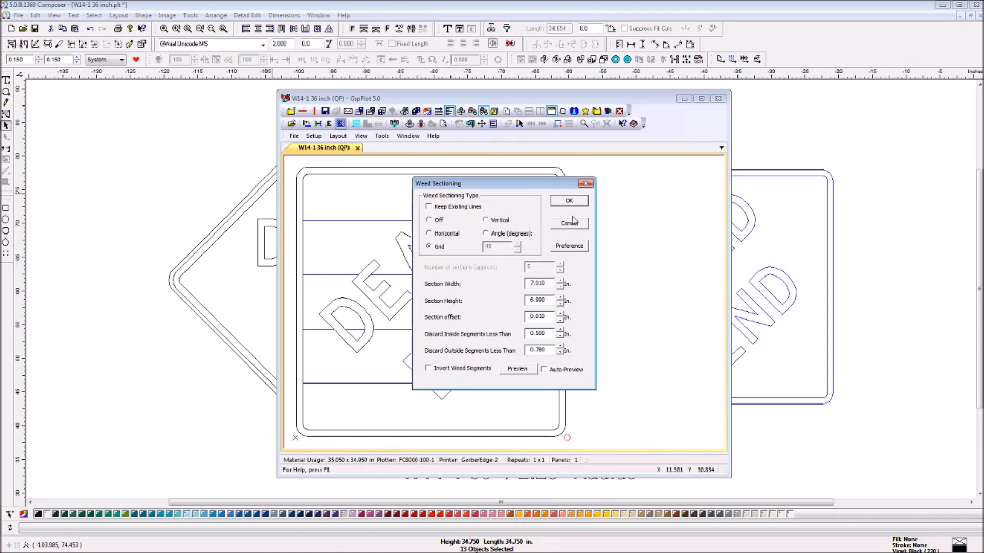
{"action": "left_click", "coordinate": [570, 201]}
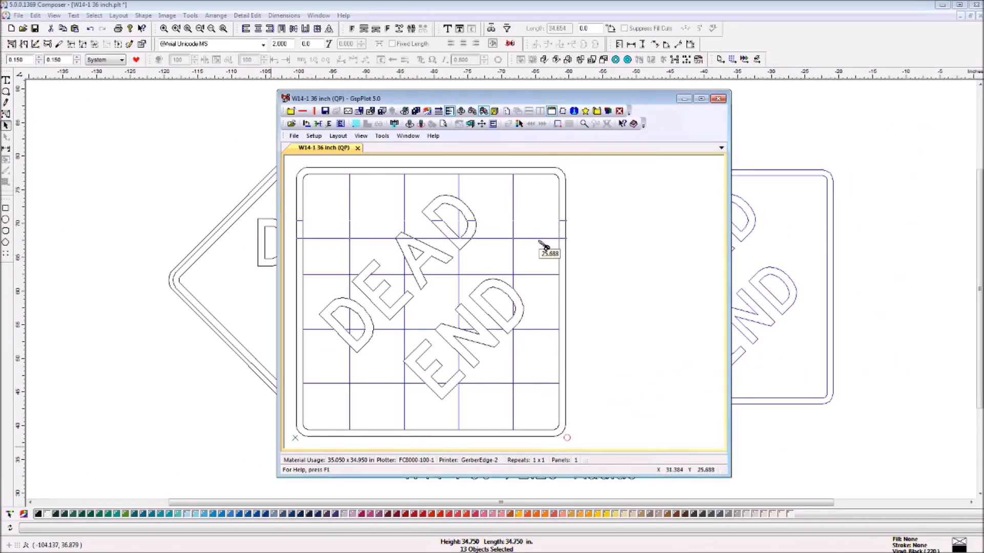
Reposition weed lines and remove surplus ones, keeping two vertical and three horizontal lines across the sign, and close the plot job
{"action": "left_click_drag", "start_coordinate": [539, 241], "coordinate": [654, 239]}
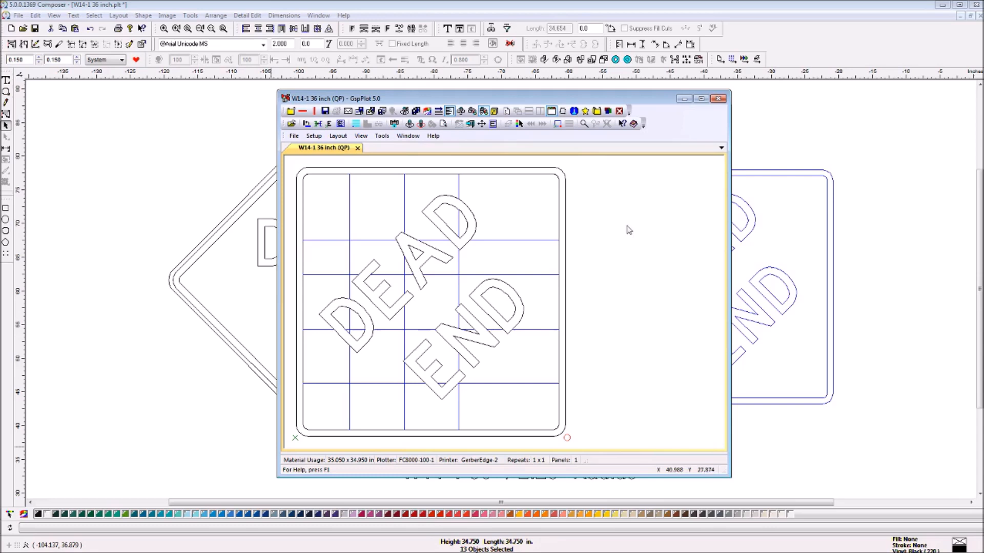
{"action": "left_click_drag", "start_coordinate": [466, 191], "coordinate": [670, 226]}
{"action": "left_click_drag", "start_coordinate": [406, 193], "coordinate": [530, 252]}
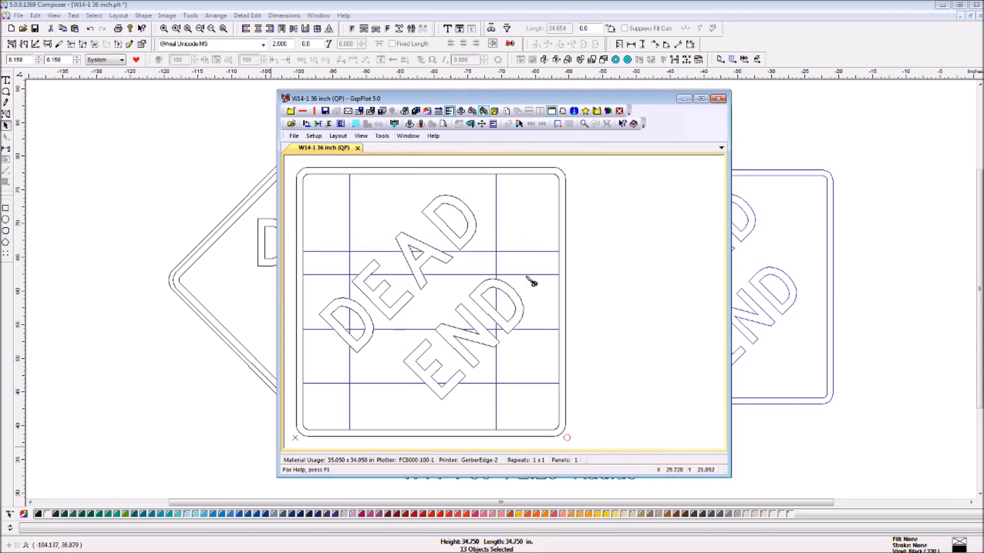
{"action": "left_click_drag", "start_coordinate": [533, 331], "coordinate": [546, 350]}
{"action": "left_click_drag", "start_coordinate": [457, 275], "coordinate": [455, 303]}
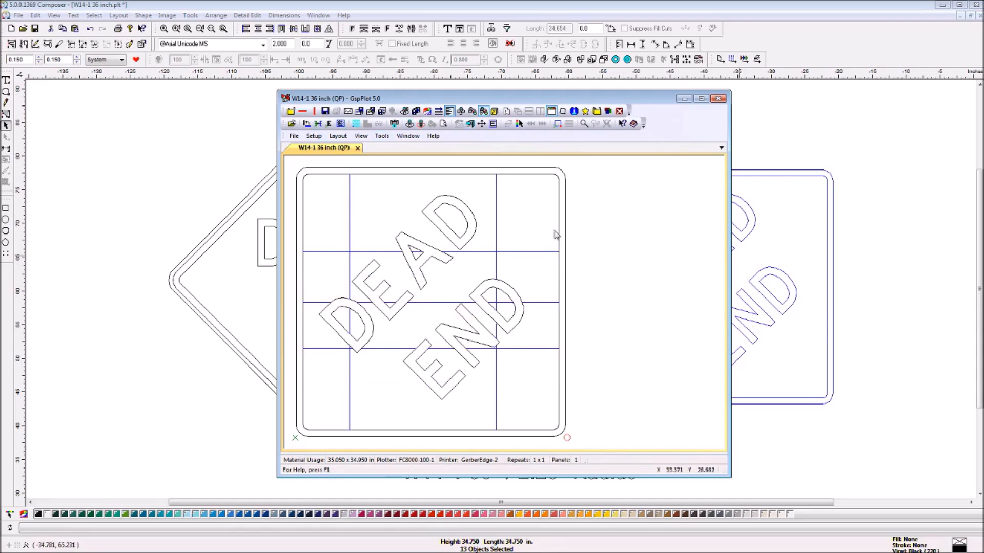
{"action": "left_click", "coordinate": [720, 101]}
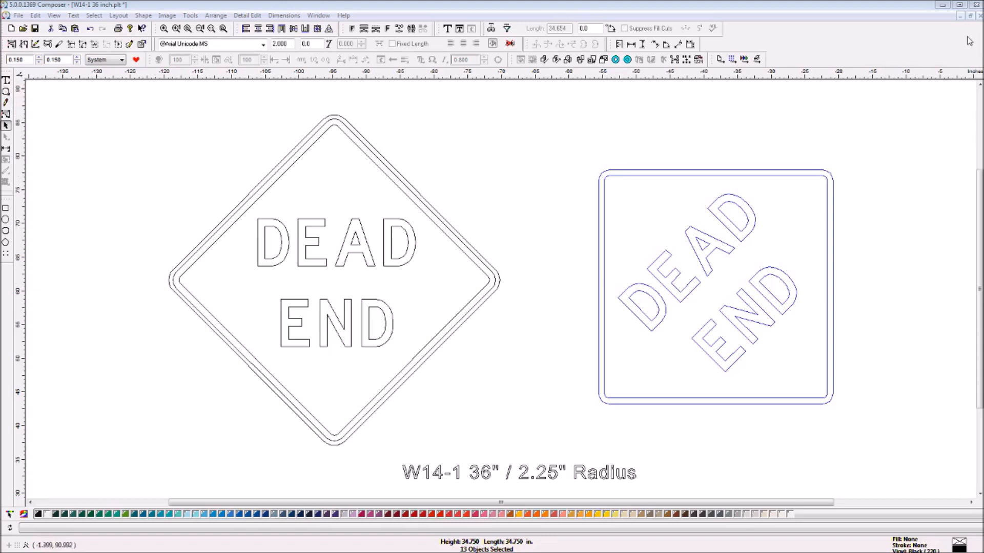
Start a new drawing and begin a text block in the HIGHWAY GOTHIC "D" NON-AK REV. font
{"action": "left_click", "coordinate": [959, 16]}
{"action": "left_click", "coordinate": [12, 28]}
{"action": "left_click", "coordinate": [6, 80]}
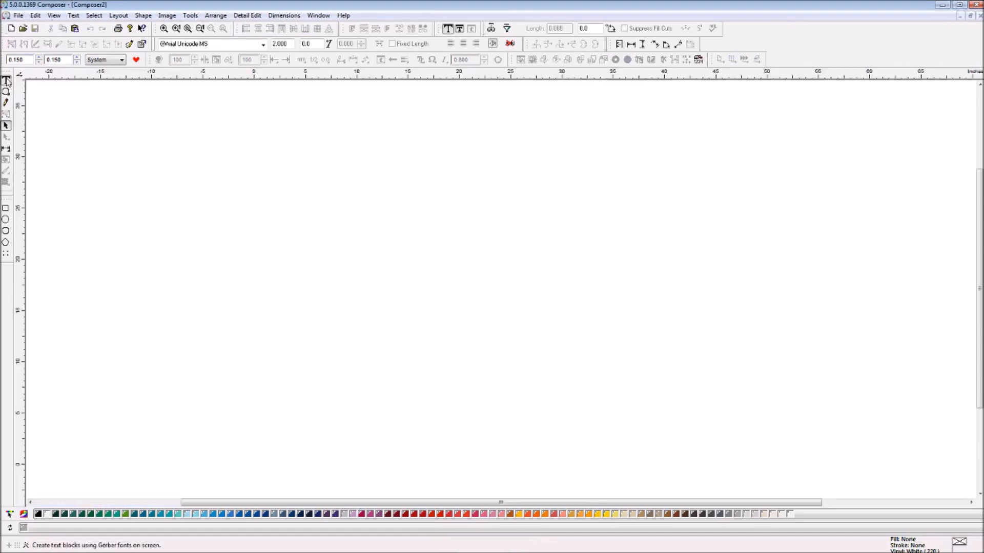
{"action": "left_click", "coordinate": [149, 193]}
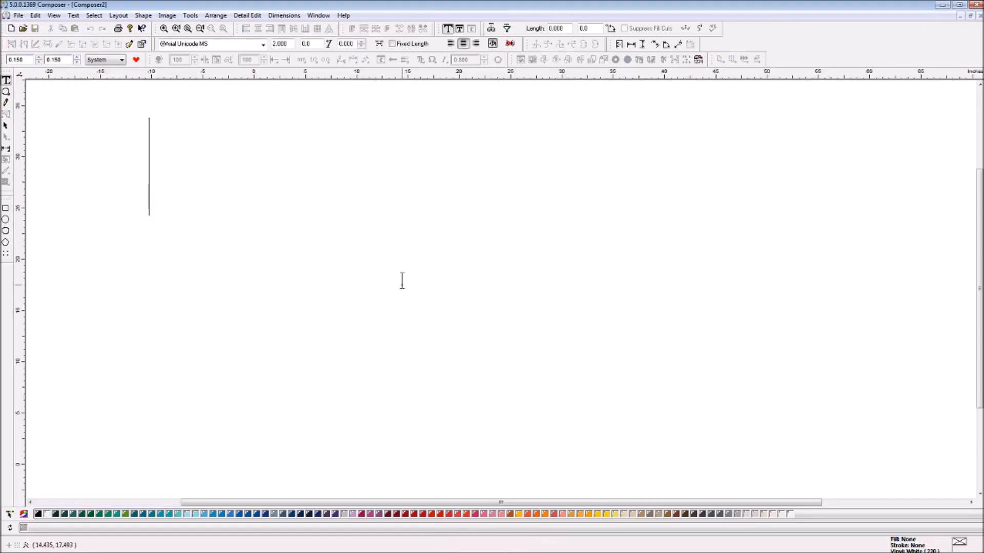
{"action": "left_click", "coordinate": [254, 46]}
{"action": "left_click", "coordinate": [213, 64]}
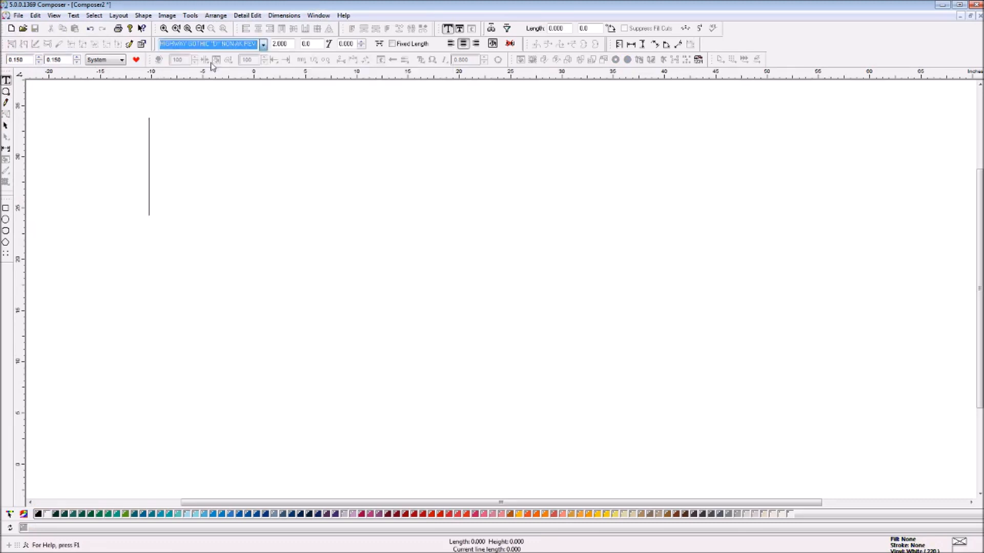
{"action": "left_click", "coordinate": [244, 231]}
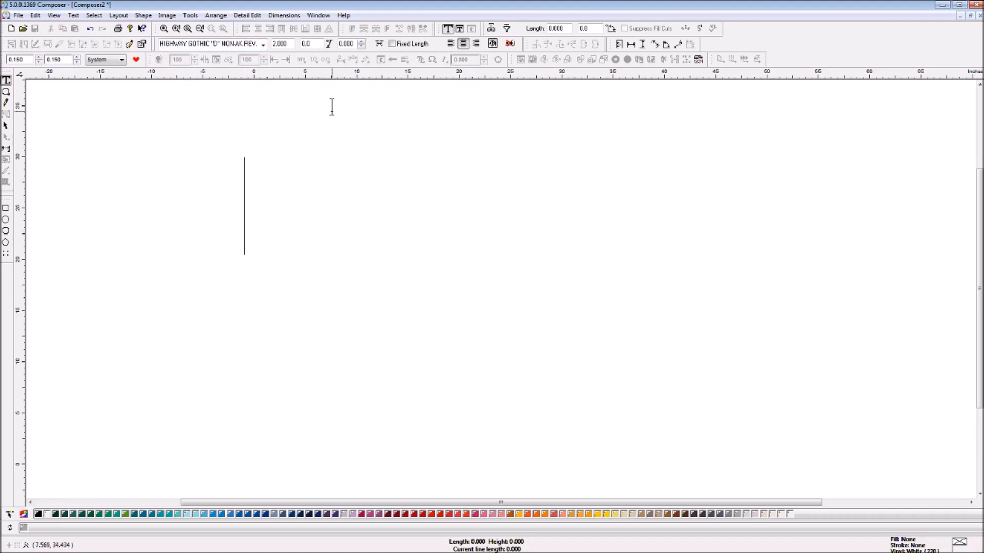
Set the text height to 7.000 and enter the legend DEAD and END on two lines
{"action": "double_click", "coordinate": [283, 43]}
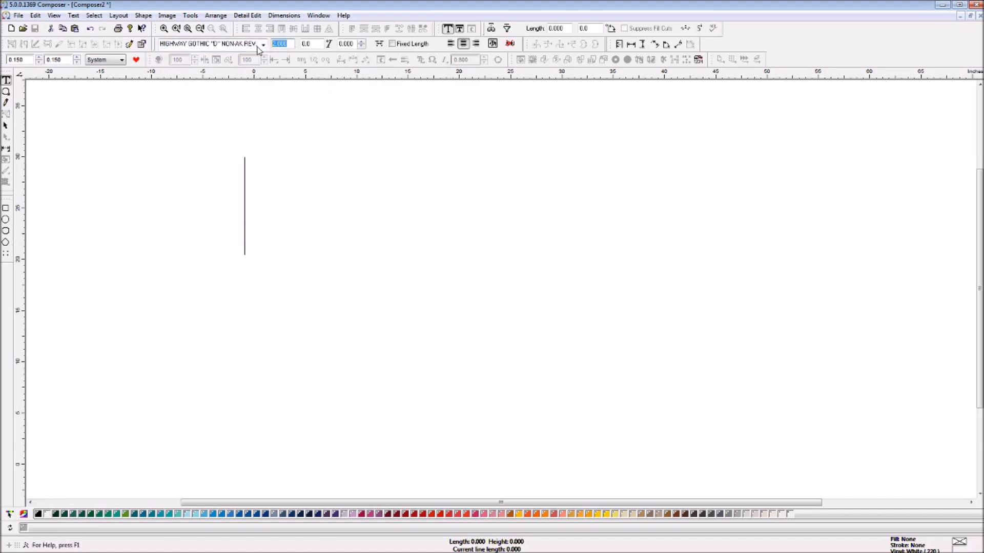
{"action": "type", "text": "7"}
{"action": "key", "text": "Return"}
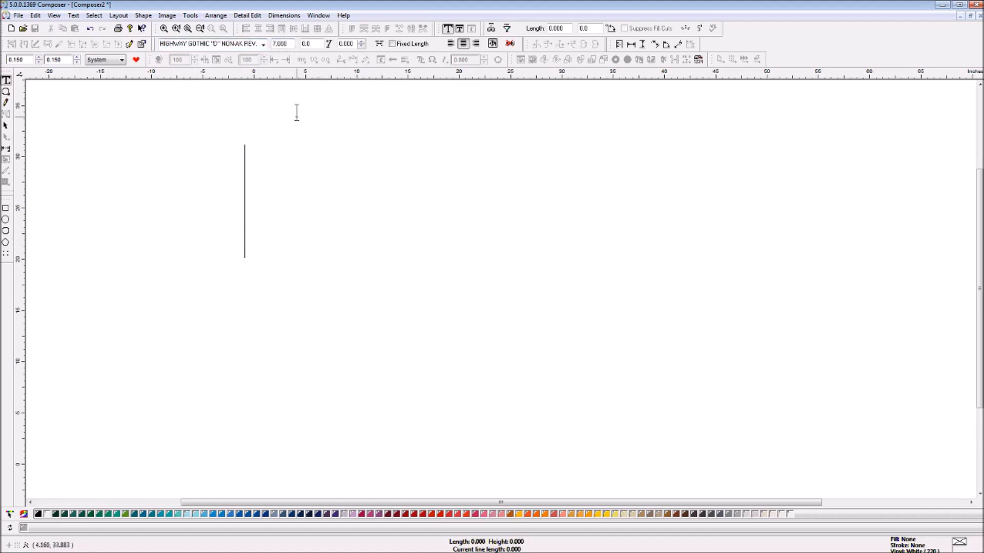
{"action": "type", "text": "DEAD"}
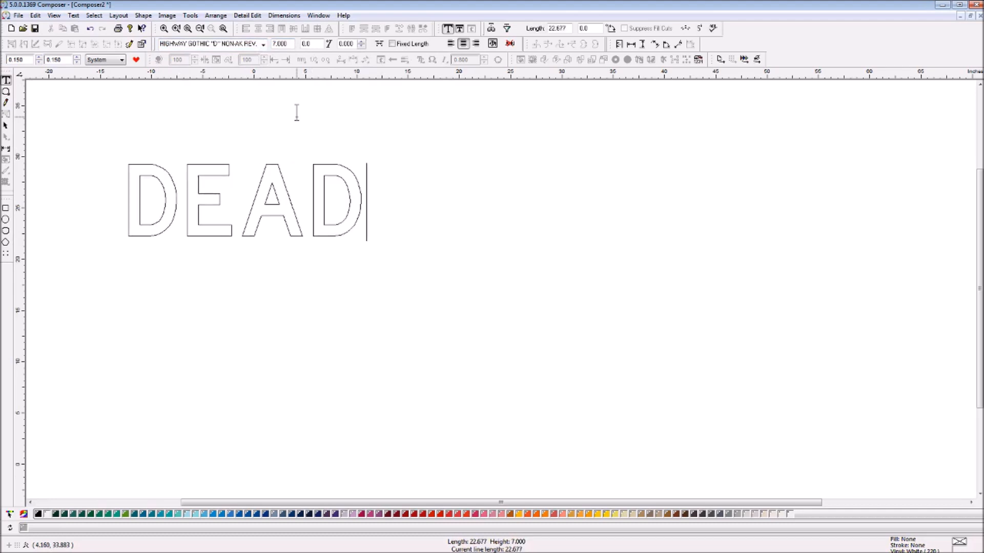
{"action": "key", "text": "Return"}
{"action": "type", "text": "E"}
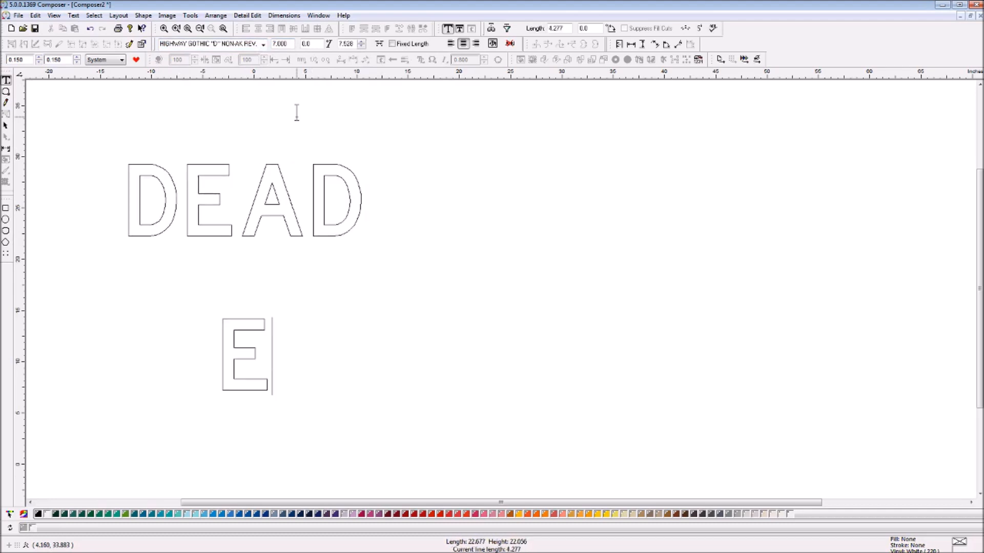
{"action": "type", "text": "ND"}
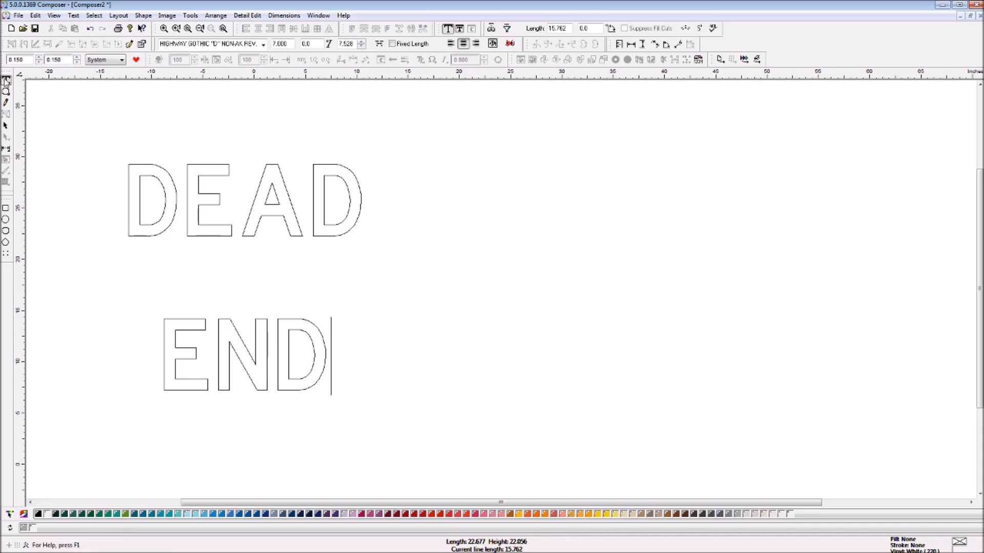
Place vertical guides just outside both ends of DEAD and widen the kerning between its D and E
{"action": "left_click_drag", "start_coordinate": [20, 187], "coordinate": [123, 242]}
{"action": "left_click_drag", "start_coordinate": [20, 185], "coordinate": [368, 279]}
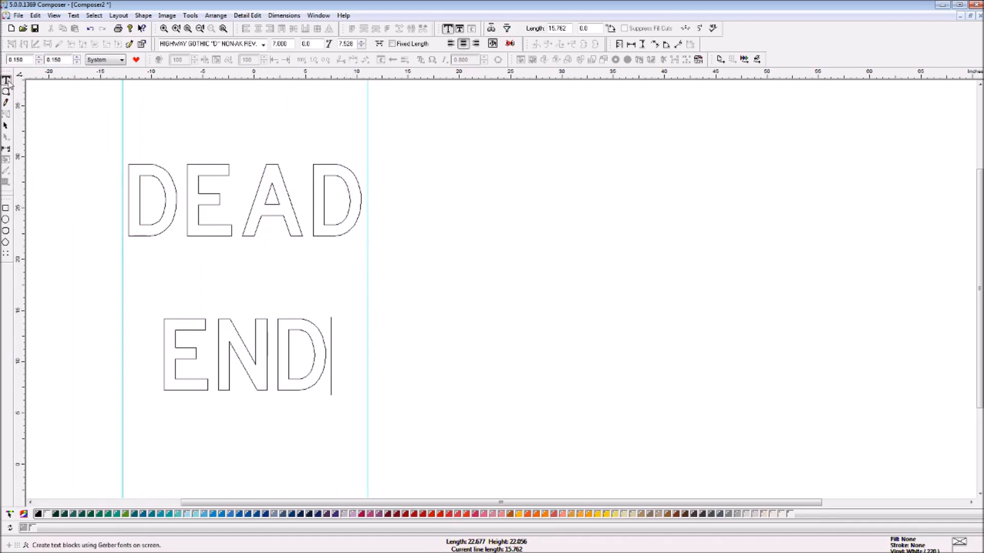
{"action": "left_click", "coordinate": [181, 197]}
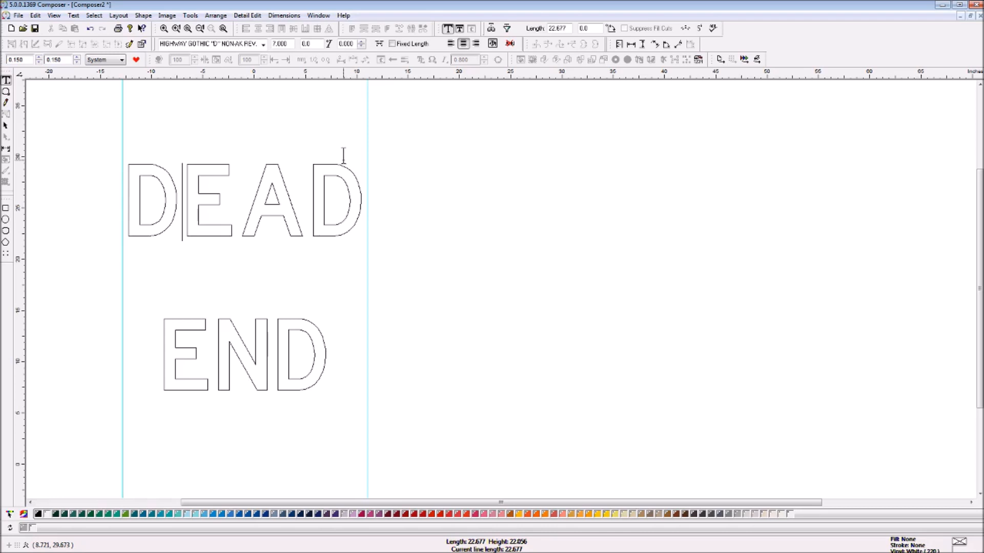
{"action": "key", "text": "ctrl+Right"}
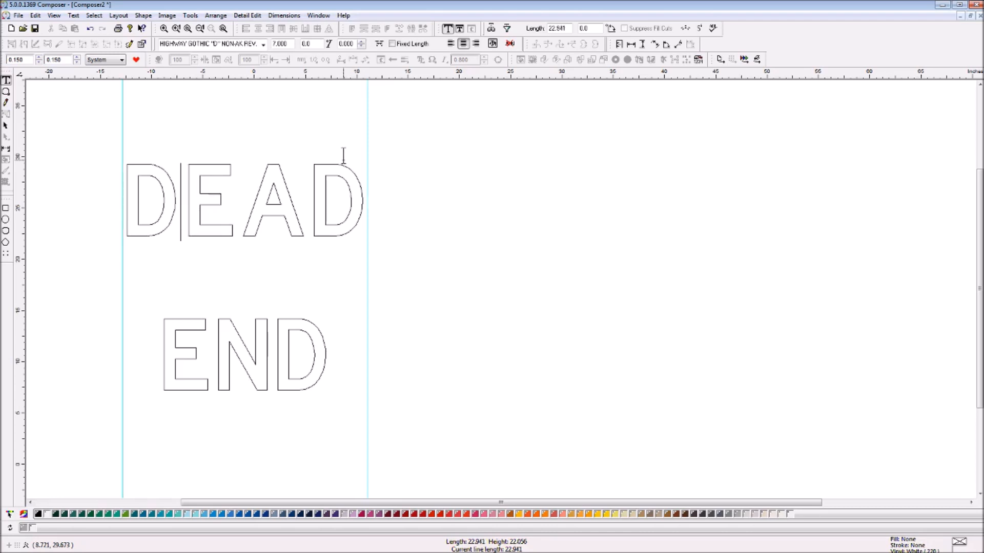
{"action": "key", "text": "ctrl+Left"}
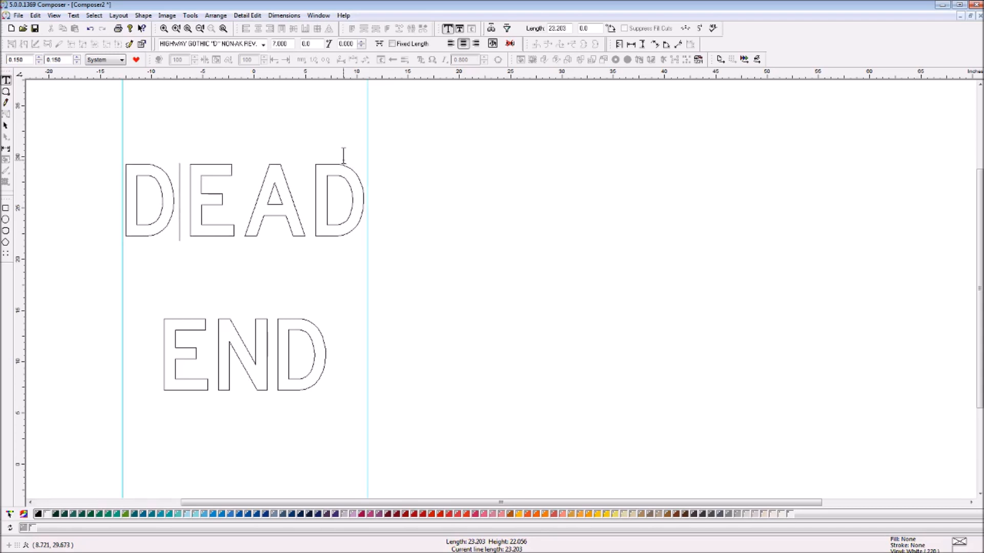
{"action": "key", "text": "ctrl+Right"}
{"action": "key", "text": "ctrl+Right"}
{"action": "key", "text": "ctrl+Right"}
{"action": "key", "text": "ctrl+Right"}
{"action": "key", "text": "ctrl+Right"}
{"action": "key", "text": "ctrl+Right"}
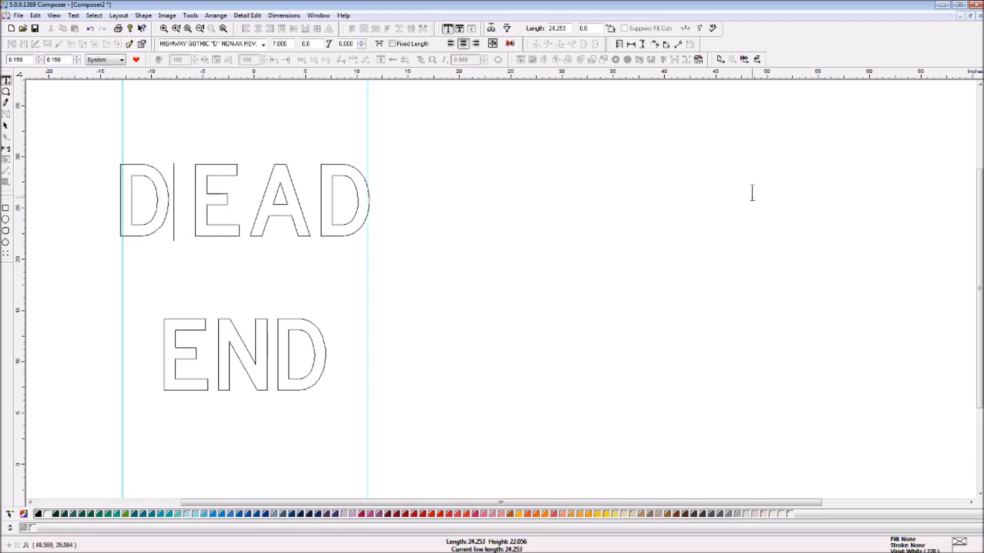
Widen the kerning between the E and A of DEAD
{"action": "left_click", "coordinate": [258, 193], "text": "shift"}
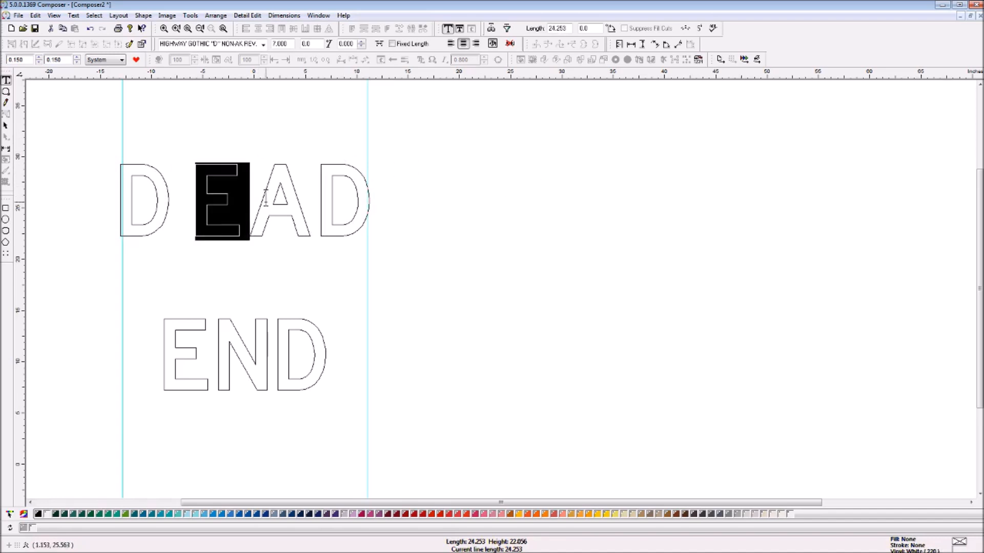
{"action": "left_click", "coordinate": [266, 199]}
{"action": "key", "text": "ctrl+Right"}
{"action": "key", "text": "ctrl+Right"}
{"action": "key", "text": "ctrl+Right"}
{"action": "key", "text": "ctrl+Right"}
{"action": "key", "text": "ctrl+Right"}
{"action": "key", "text": "ctrl+Right"}
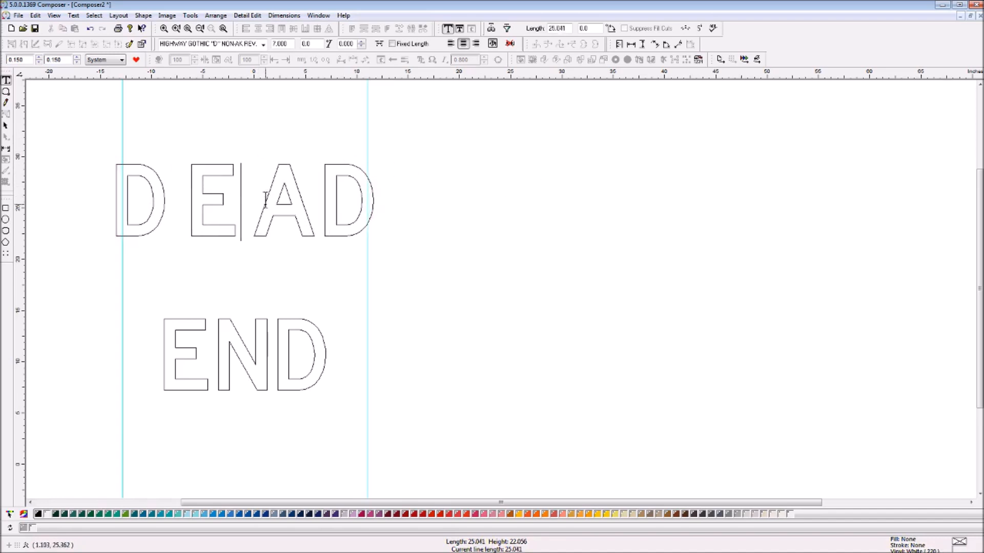
Widen the kerning between the A and the final D of DEAD
{"action": "key", "text": "Right"}
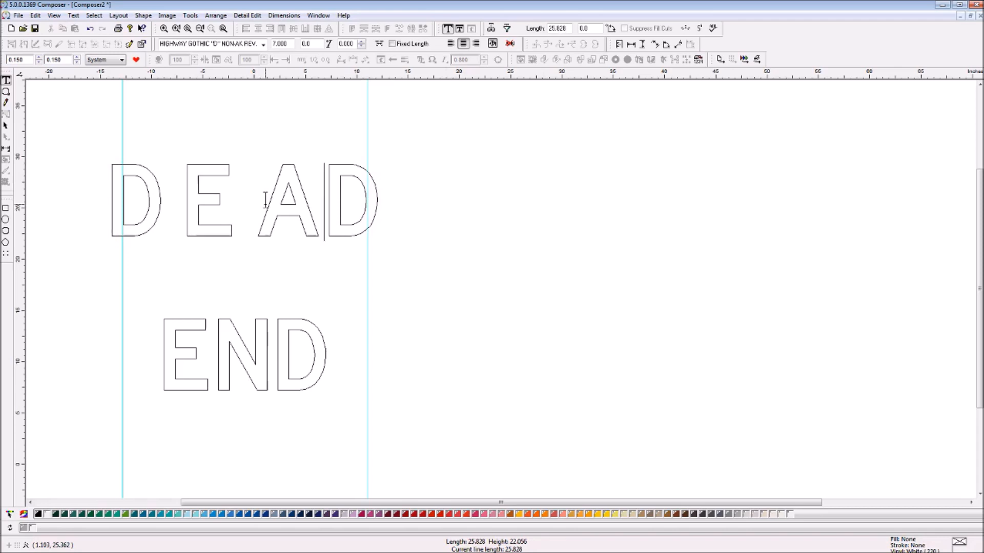
{"action": "key", "text": "ctrl+Right"}
{"action": "key", "text": "ctrl+Right"}
{"action": "key", "text": "ctrl+Right"}
{"action": "key", "text": "ctrl+Right"}
{"action": "key", "text": "ctrl+Right"}
{"action": "key", "text": "ctrl+Right"}
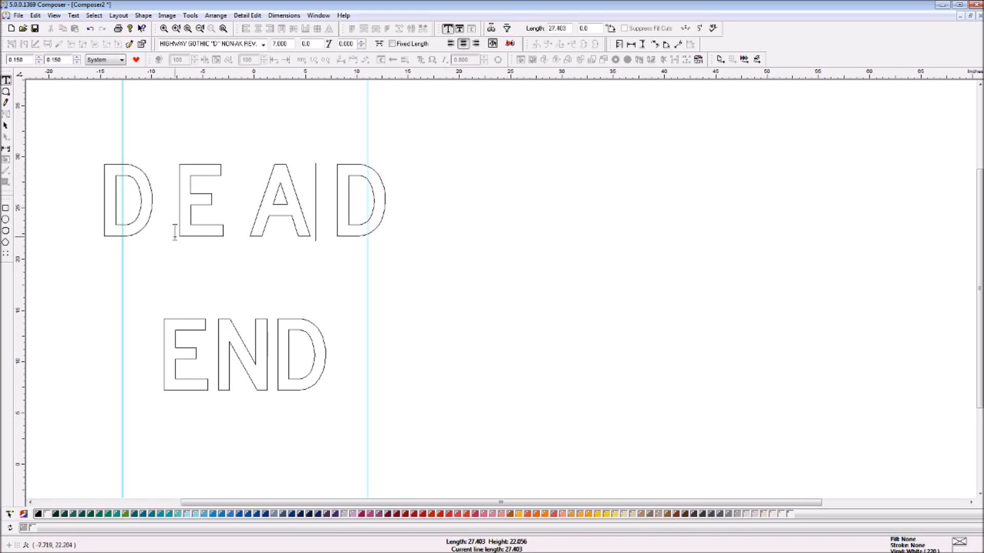
Undo the kerning changes made to DEAD
{"action": "left_click", "coordinate": [6, 128]}
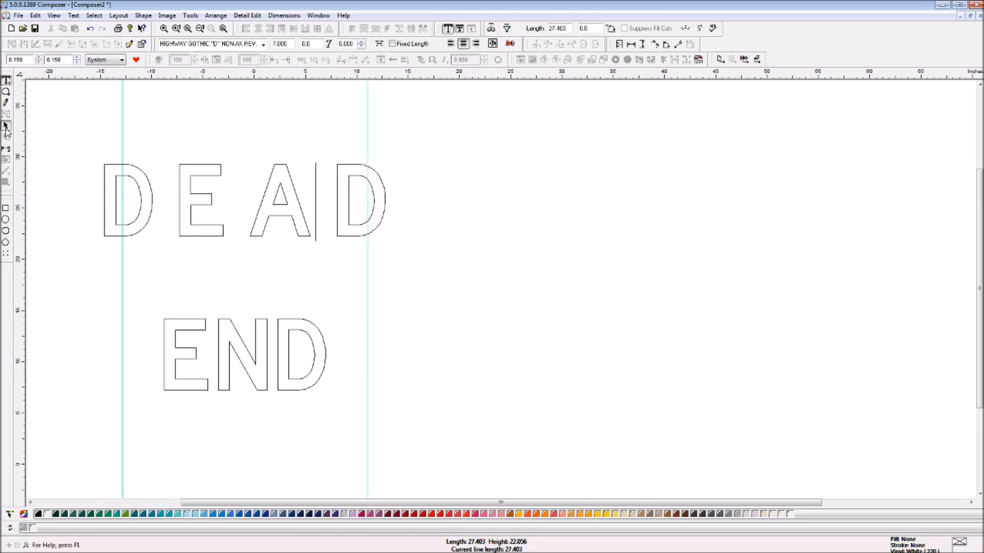
{"action": "key", "text": "ctrl+z"}
{"action": "key", "text": "ctrl+z"}
{"action": "key", "text": "ctrl+z"}
{"action": "left_click", "coordinate": [48, 131]}
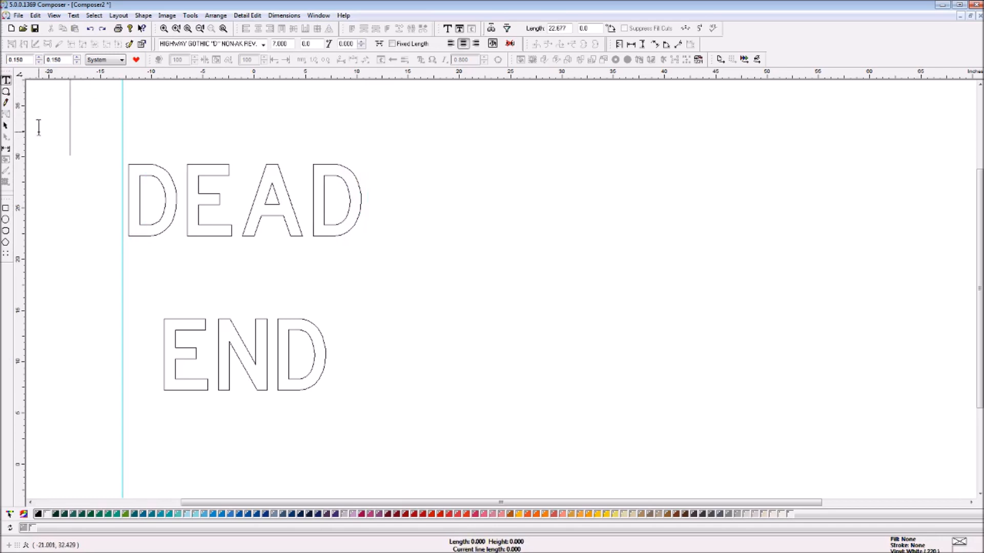
Spread the letters of DEAD evenly, keeping their shapes, until the line is about 34.2 in long
{"action": "left_click", "coordinate": [6, 81]}
{"action": "left_click_drag", "start_coordinate": [128, 199], "coordinate": [354, 248]}
{"action": "key", "text": "Escape"}
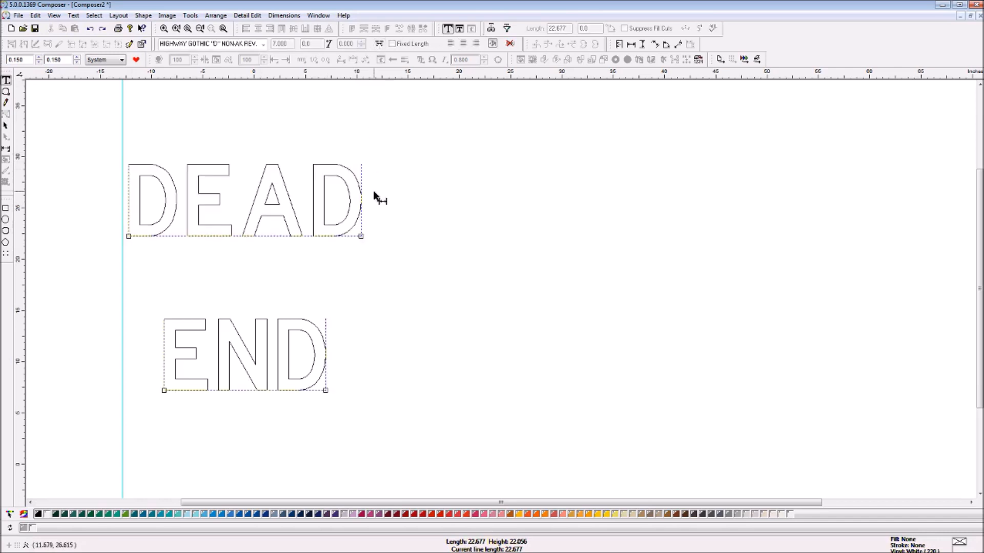
{"action": "left_click_drag", "start_coordinate": [364, 240], "coordinate": [405, 240]}
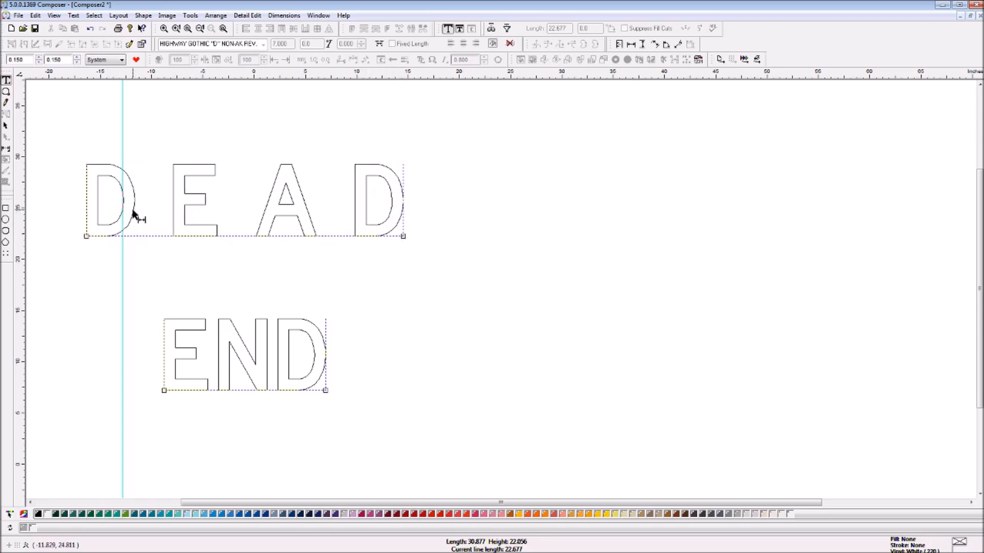
{"action": "left_click_drag", "start_coordinate": [403, 239], "coordinate": [422, 268]}
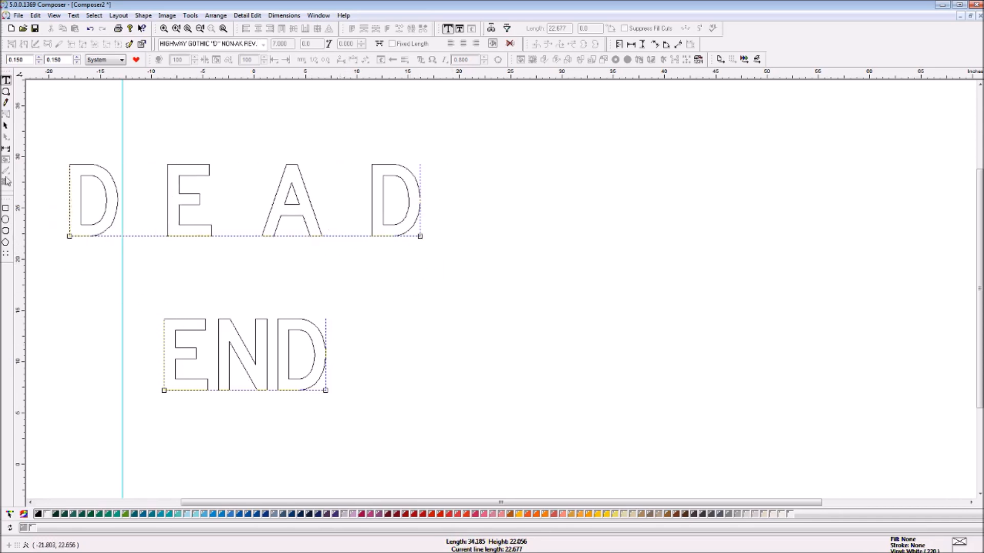
Stretch only the word END horizontally to about 26.3 in long, and undo the stretch
{"action": "left_click", "coordinate": [5, 125]}
{"action": "key", "text": "ctrl+a"}
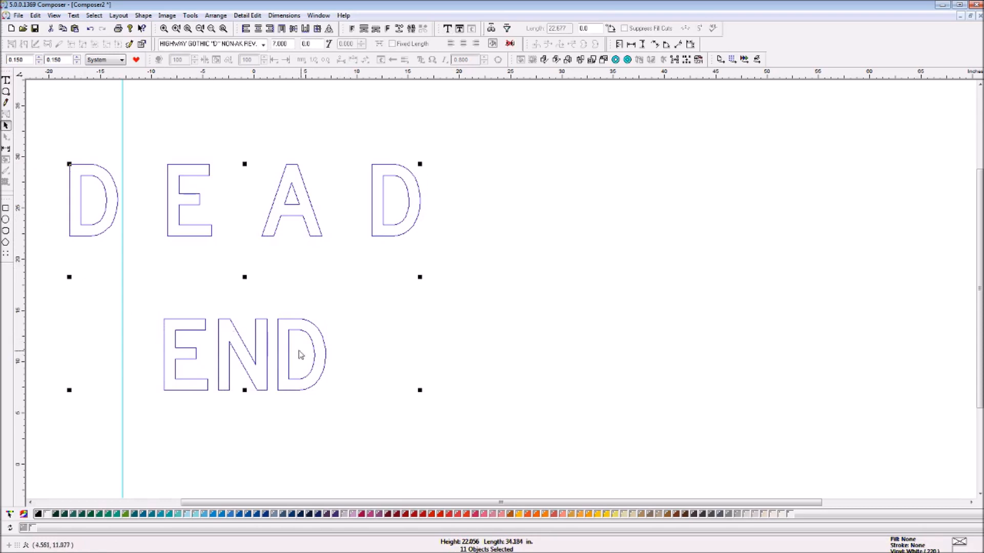
{"action": "left_click", "coordinate": [392, 353]}
{"action": "left_click", "coordinate": [327, 352]}
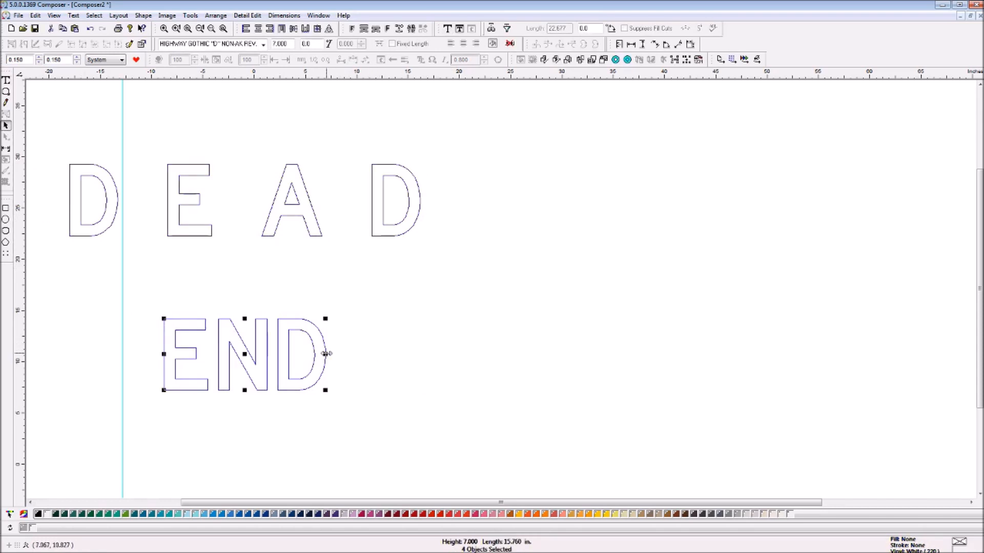
{"action": "left_click_drag", "start_coordinate": [326, 354], "coordinate": [434, 362]}
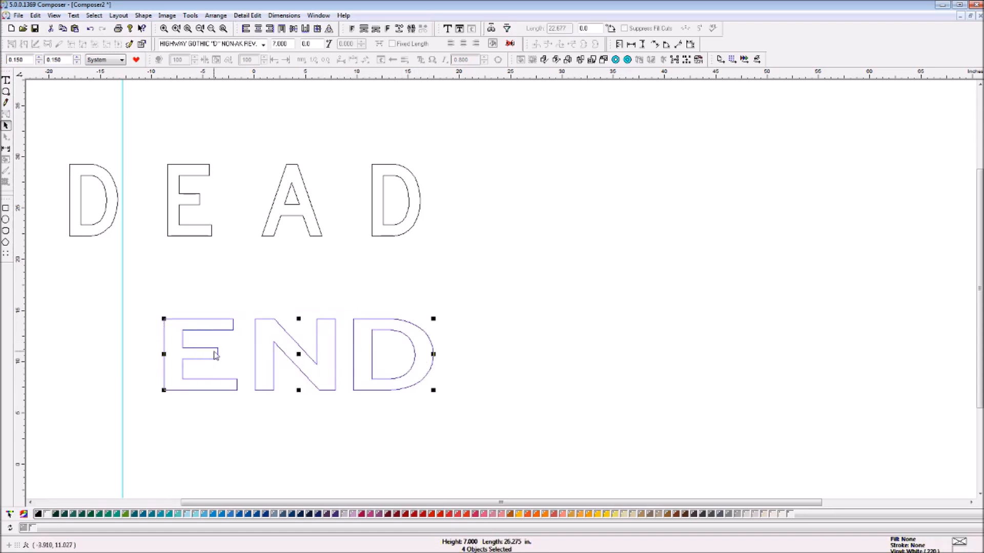
{"action": "key", "text": "ctrl+z"}
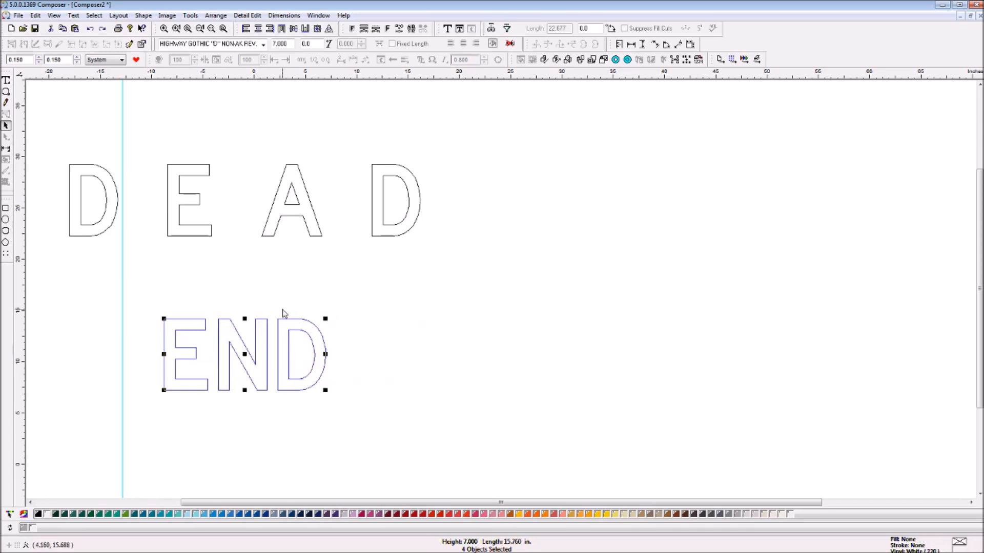
Close the scratch drawing without saving, bring back W14-1 36 inch.plt, and move the reference PDF off it
{"action": "left_click", "coordinate": [979, 16]}
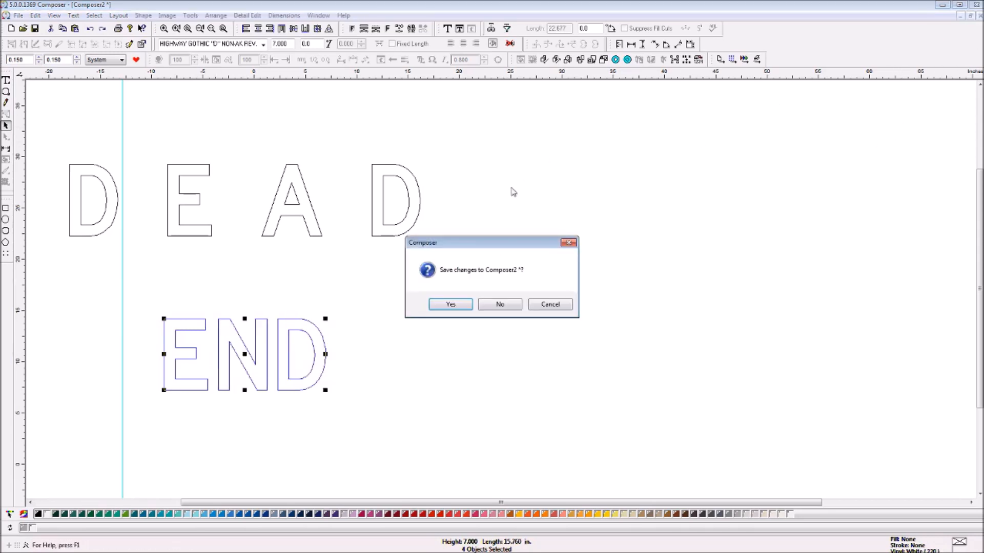
{"action": "left_click", "coordinate": [505, 307]}
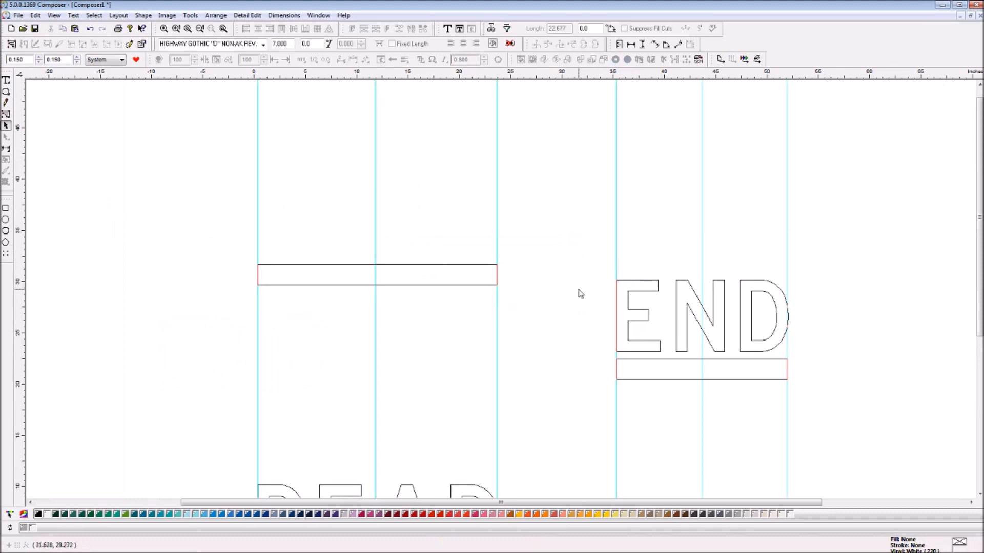
{"action": "left_click", "coordinate": [961, 16]}
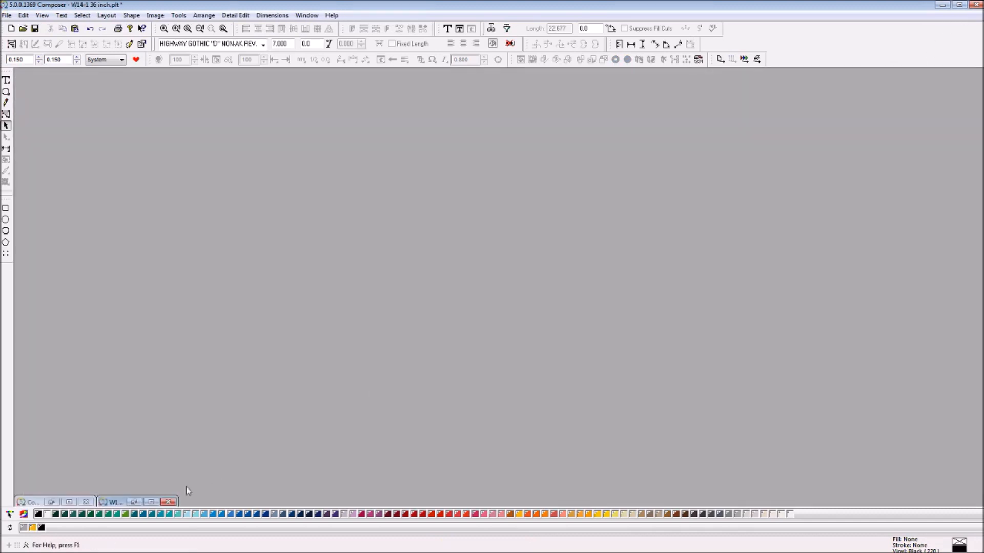
{"action": "left_click", "coordinate": [134, 503]}
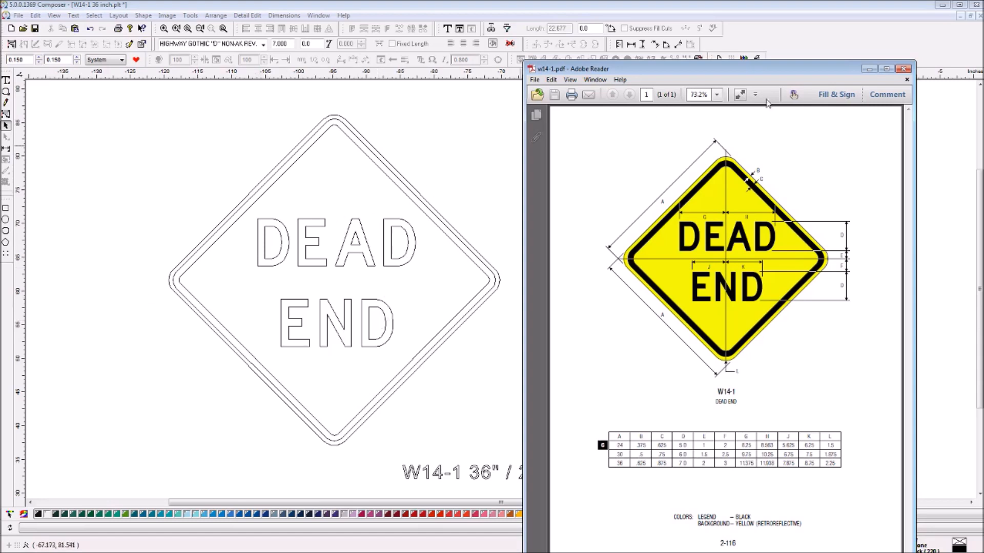
{"action": "left_click_drag", "start_coordinate": [797, 67], "coordinate": [0, 36]}
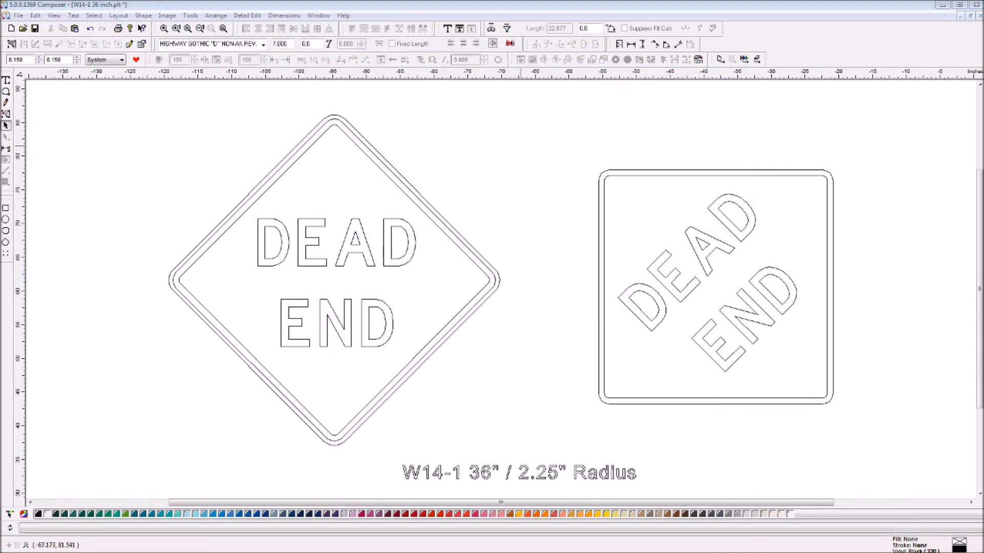